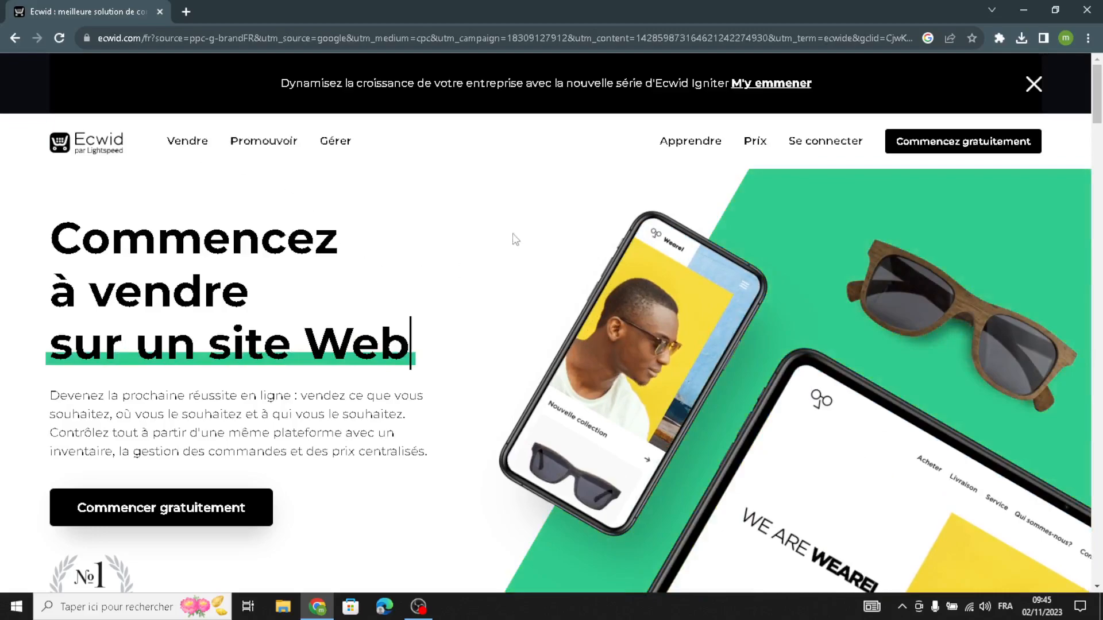
# Translate the Ecwid homepage into English and dismiss the translation popup.
pyautogui.rightClick(510, 241)
pyautogui.click(560, 391)
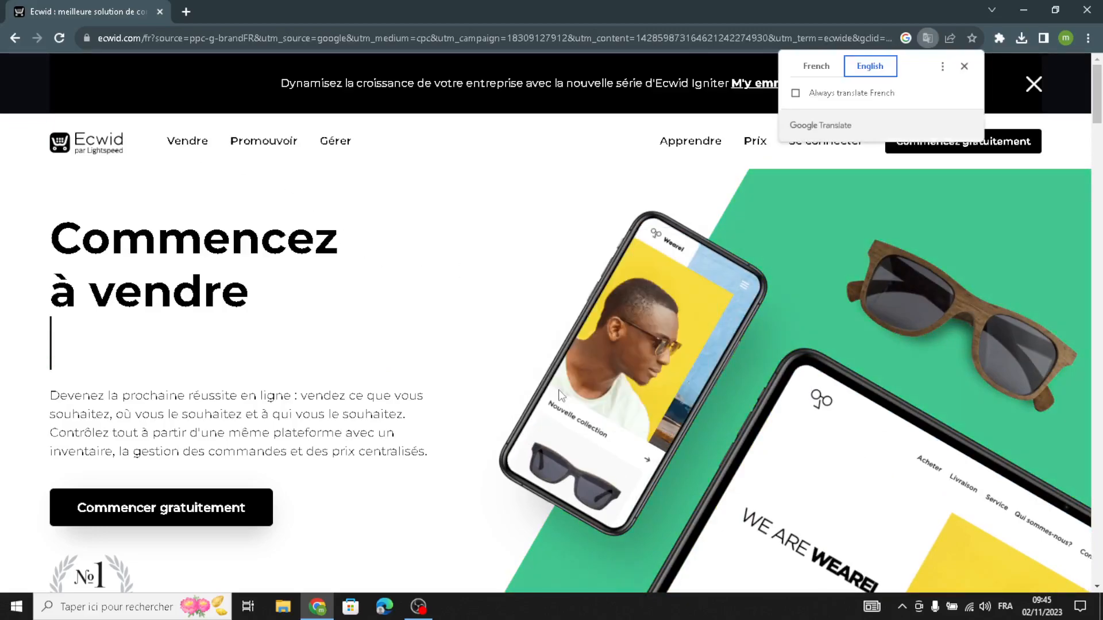
pyautogui.click(963, 66)
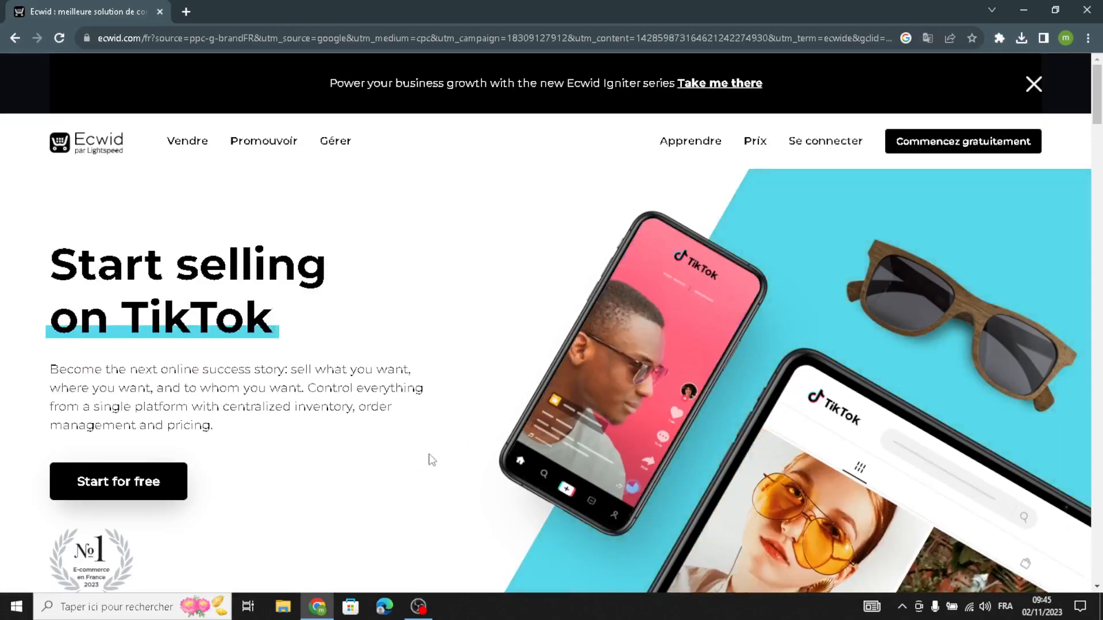
# Start with Ecwid for free and translate the store's control panel into English.
pyautogui.click(922, 144)
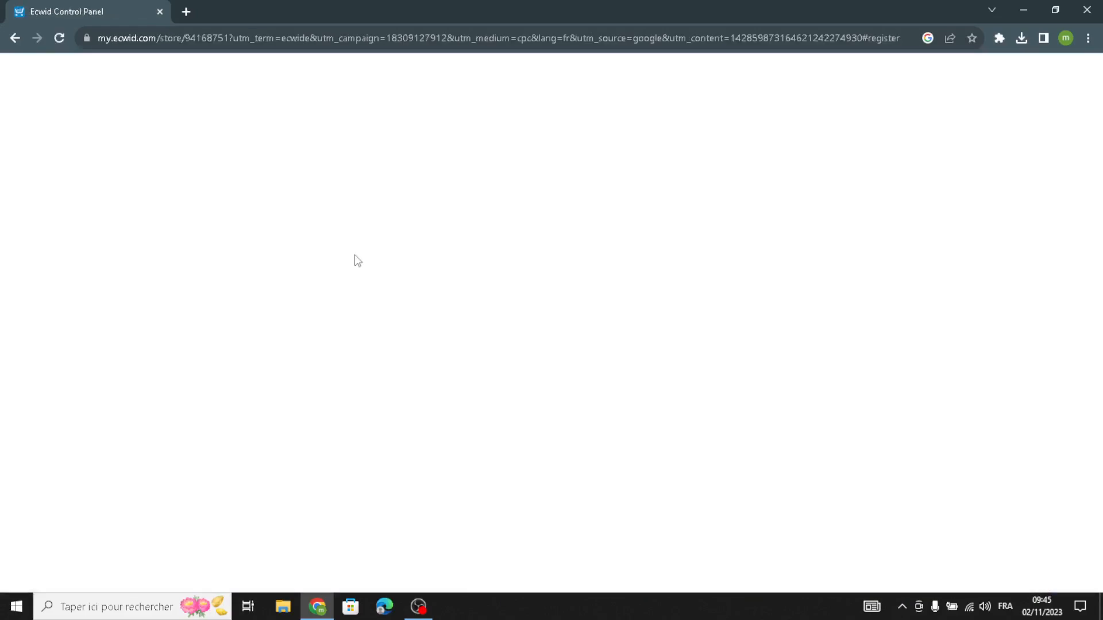
pyautogui.rightClick(501, 253)
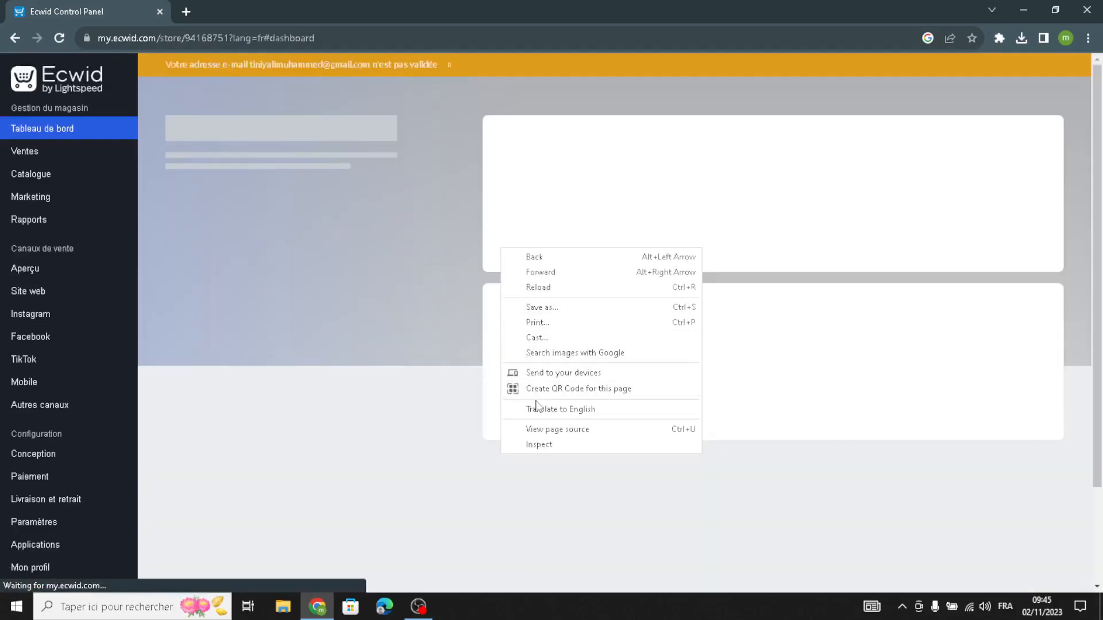
pyautogui.click(533, 409)
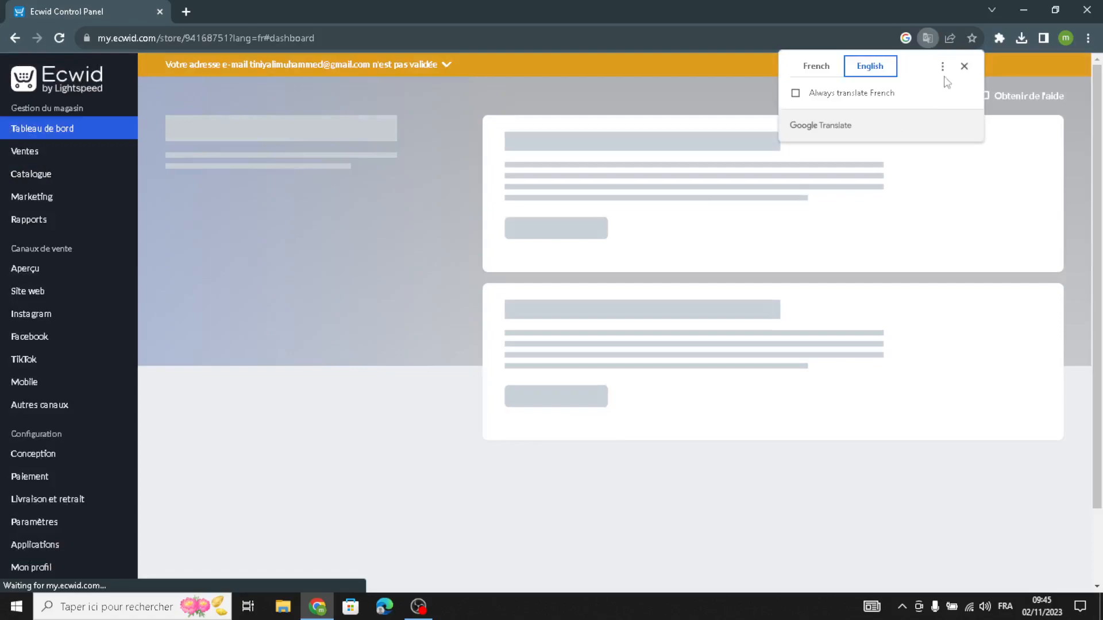
pyautogui.click(964, 66)
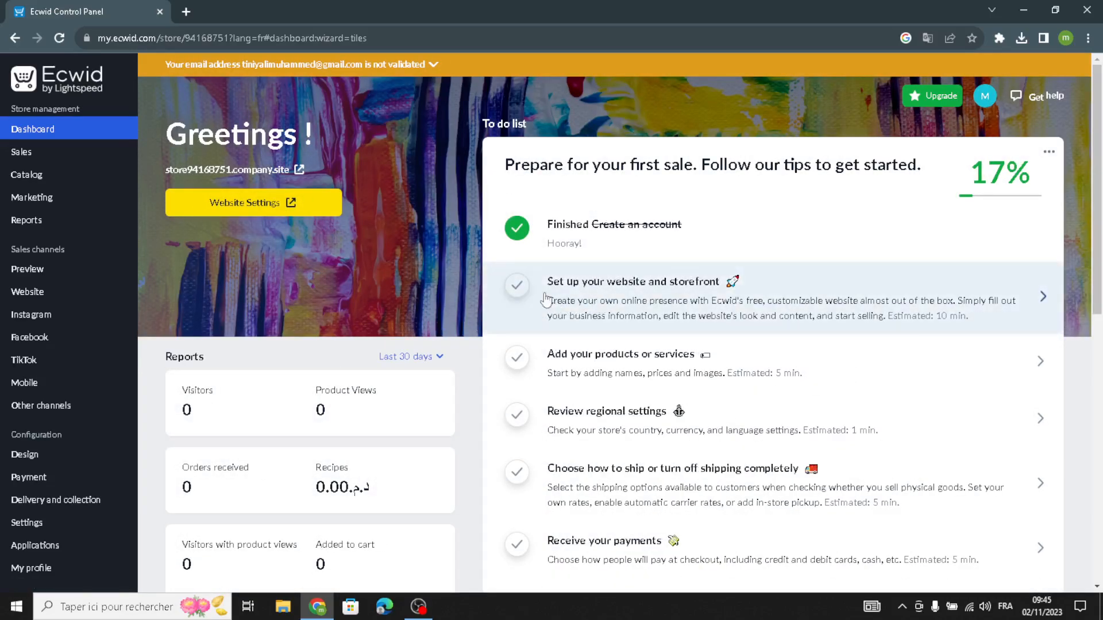
# Open the store's website editor and go to its gallery of site templates.
pyautogui.click(545, 299)
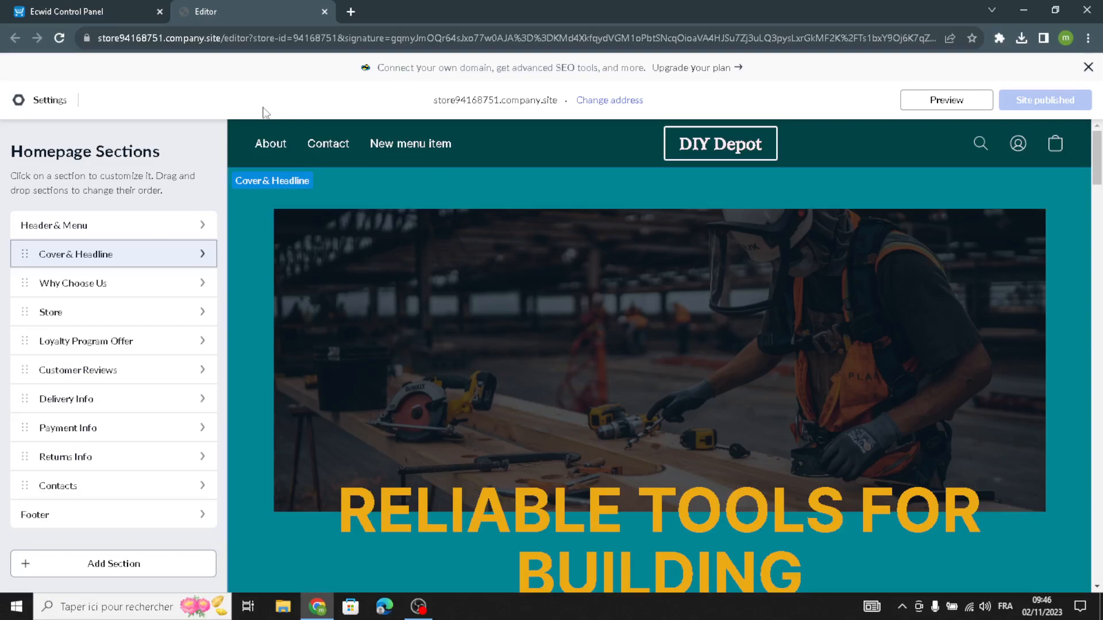
pyautogui.click(24, 101)
pyautogui.click(327, 233)
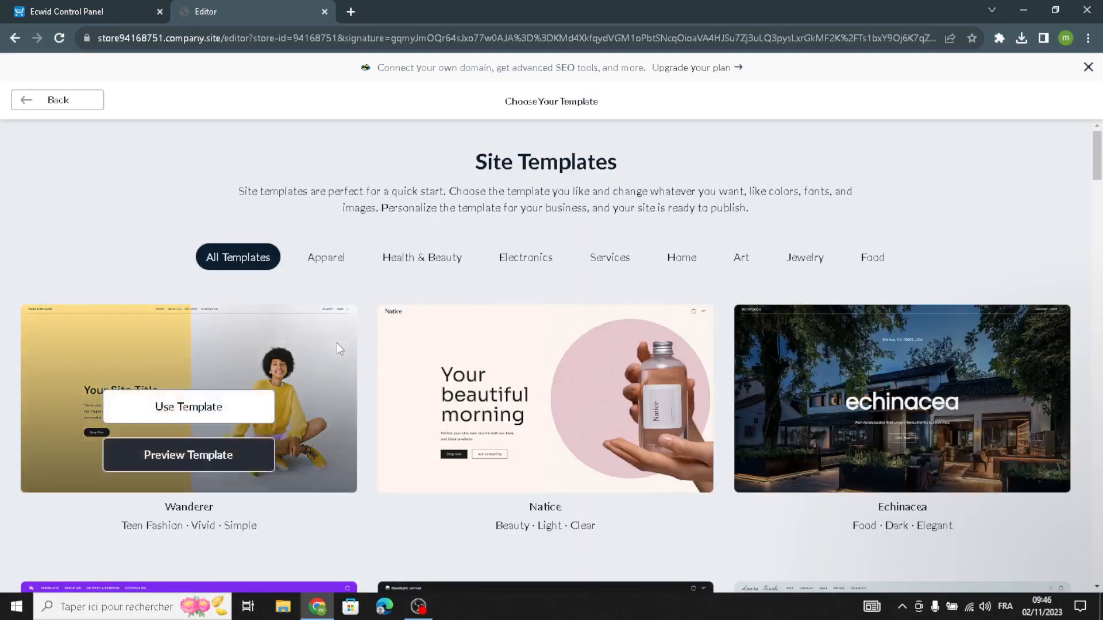
# Browse the site templates and apply the Couple template to the store website.
pyautogui.scroll(-5, 337, 345)
pyautogui.scroll(-6, 346, 362)
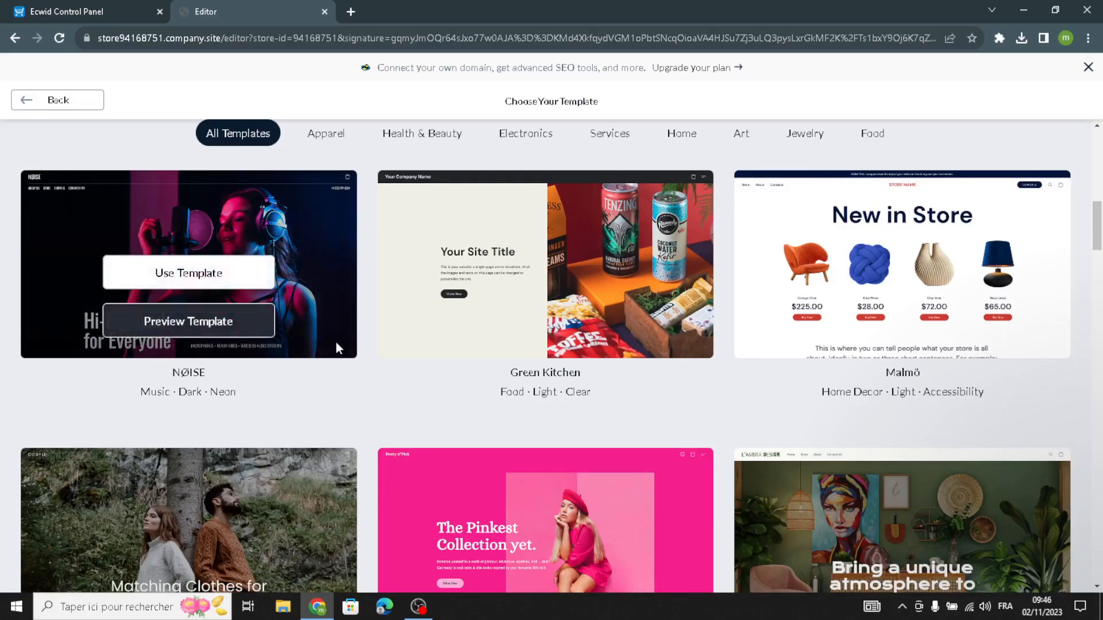
pyautogui.scroll(-5, 338, 350)
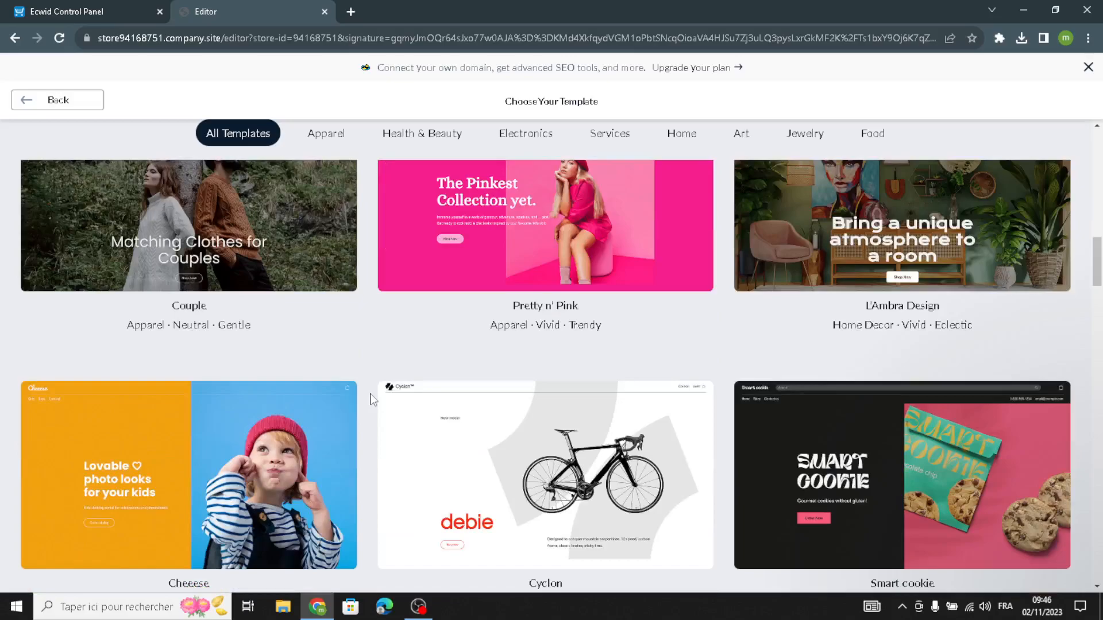
pyautogui.scroll(-3, 371, 398)
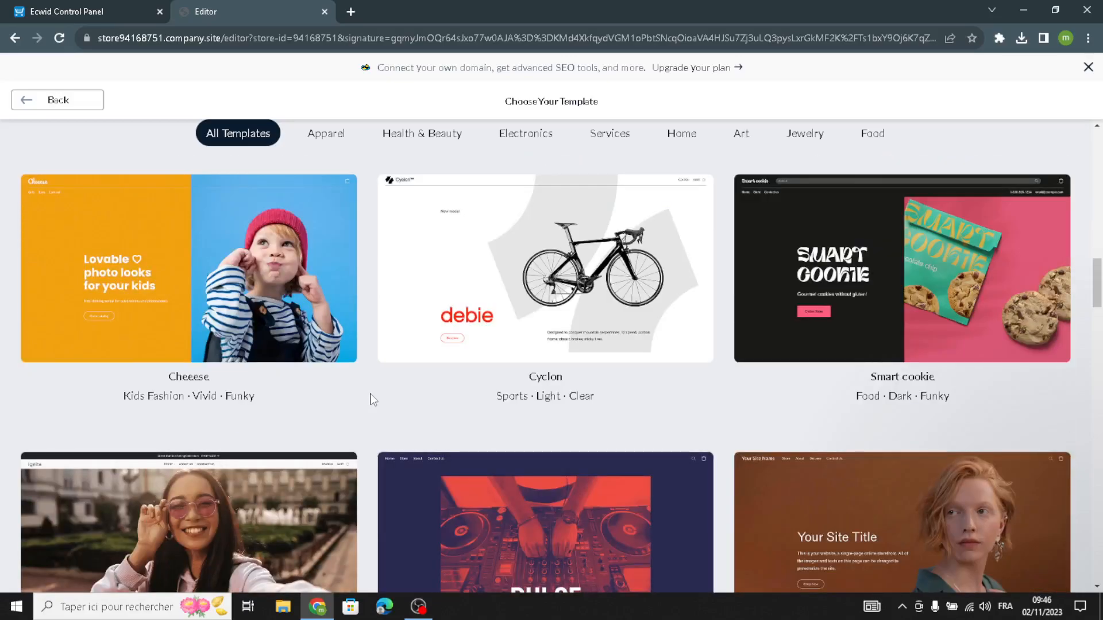
pyautogui.scroll(-4, 371, 399)
pyautogui.scroll(8, 373, 400)
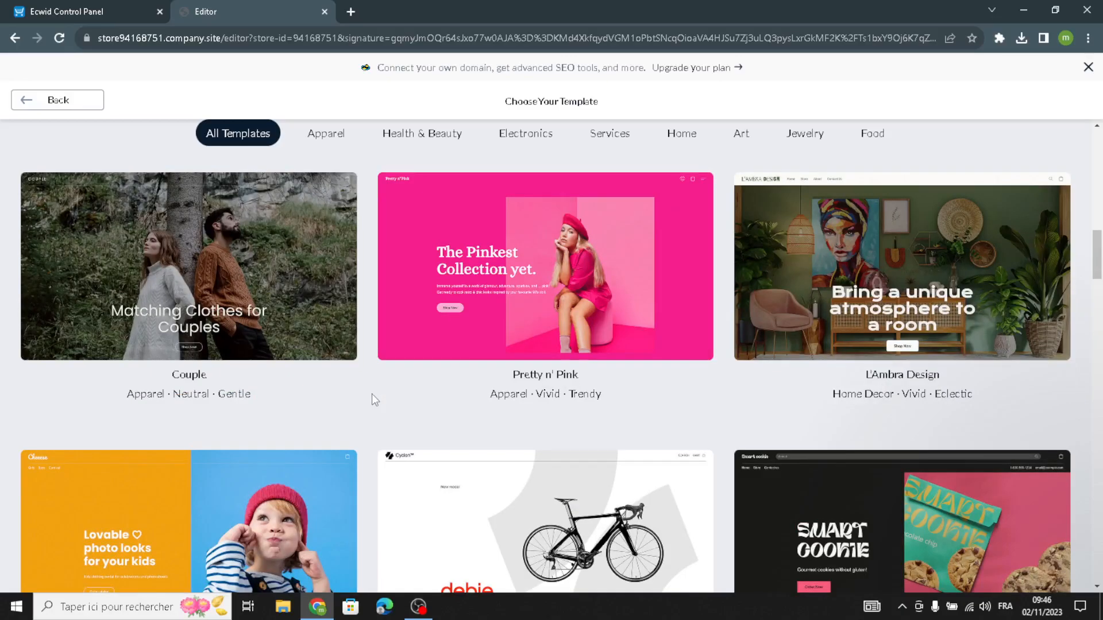
pyautogui.scroll(2, 295, 386)
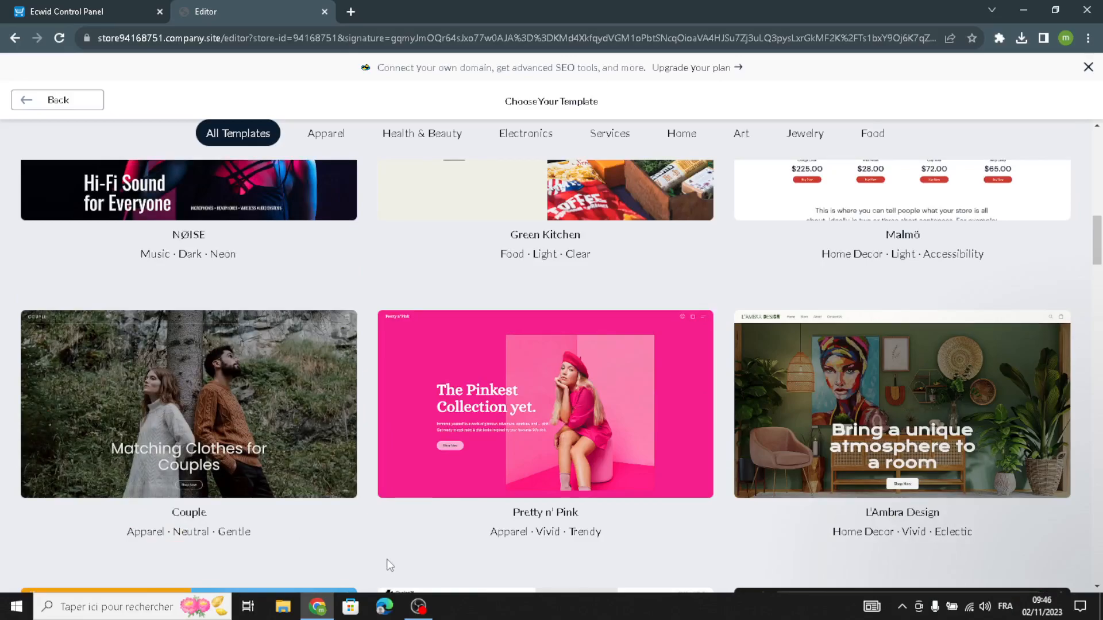
pyautogui.moveTo(69, 448)
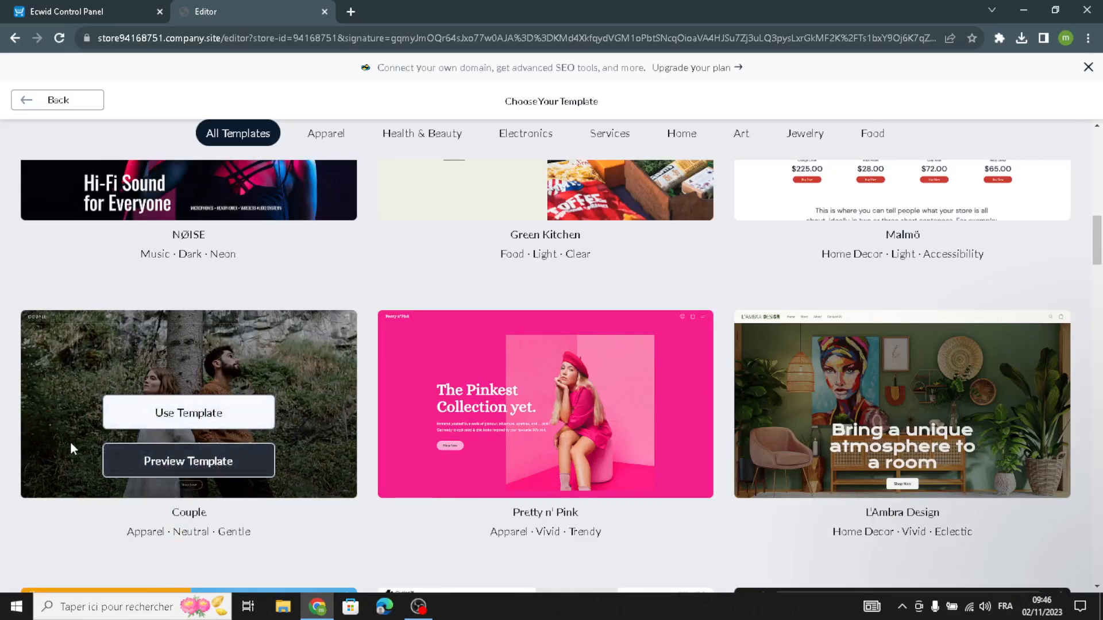
pyautogui.click(236, 419)
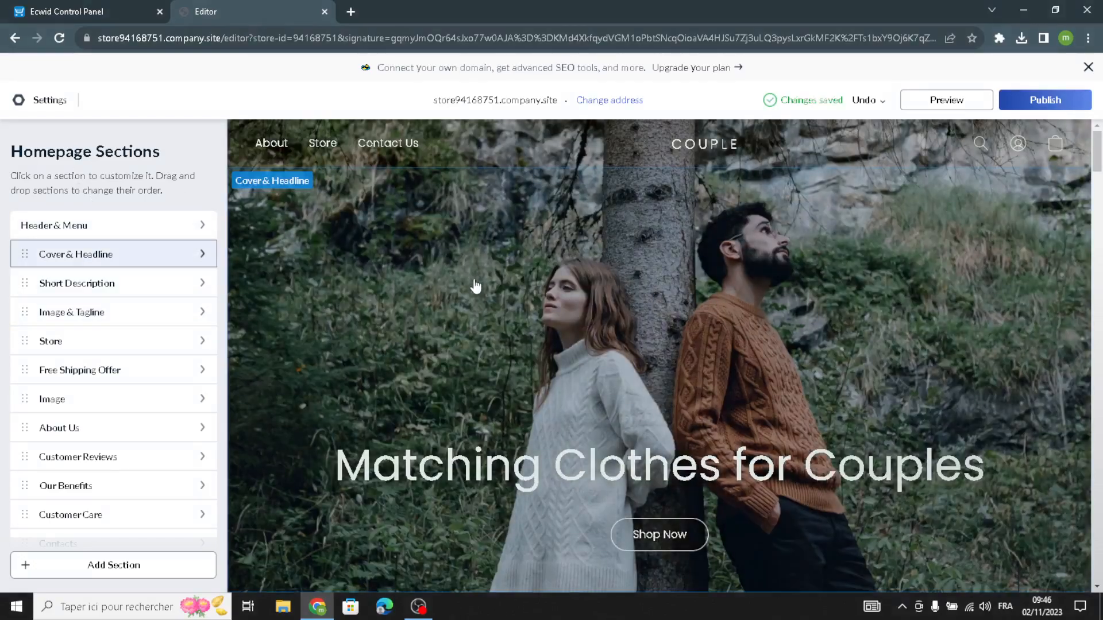
# Replace the site logo text in the Header & Menu section with "Retro Revival".
pyautogui.click(140, 225)
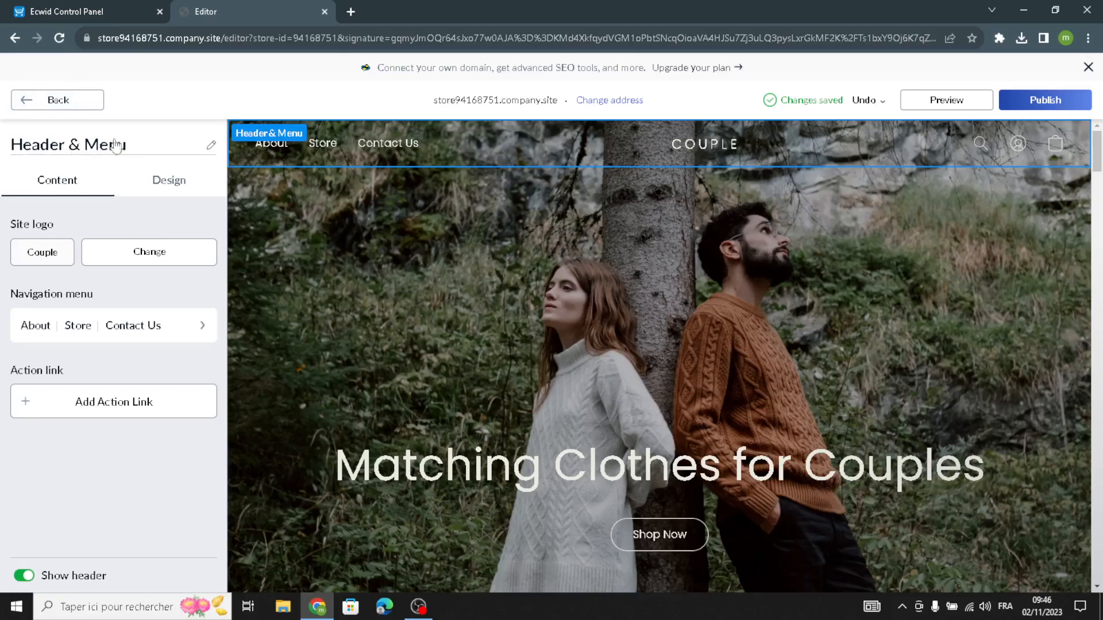
pyautogui.click(48, 261)
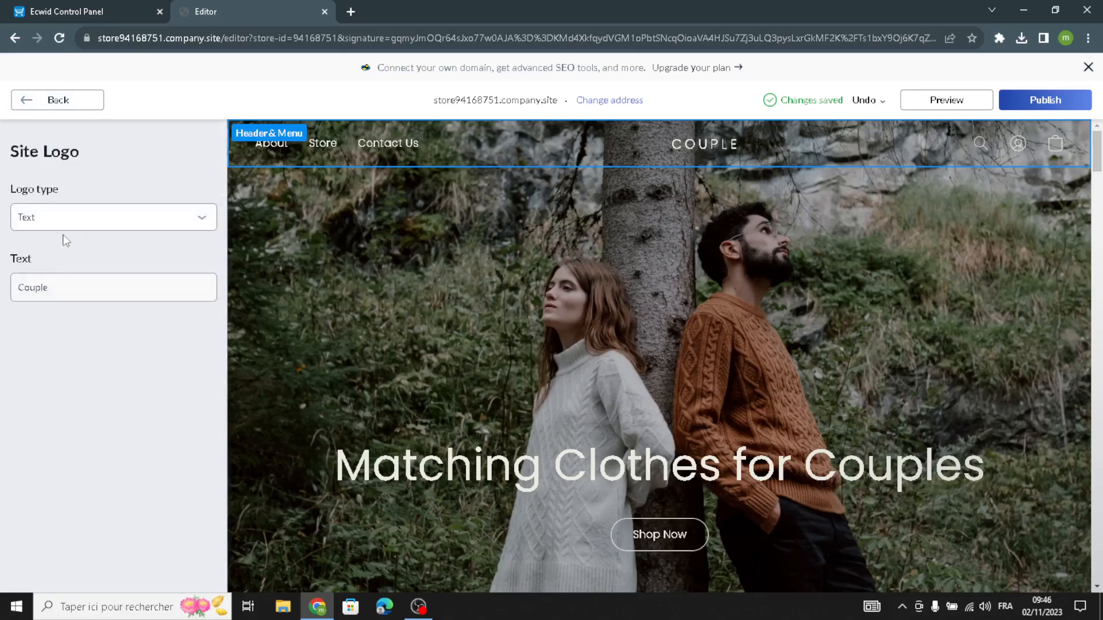
pyautogui.click(42, 295)
pyautogui.moveTo(42, 297); pyautogui.dragTo(1, 295)
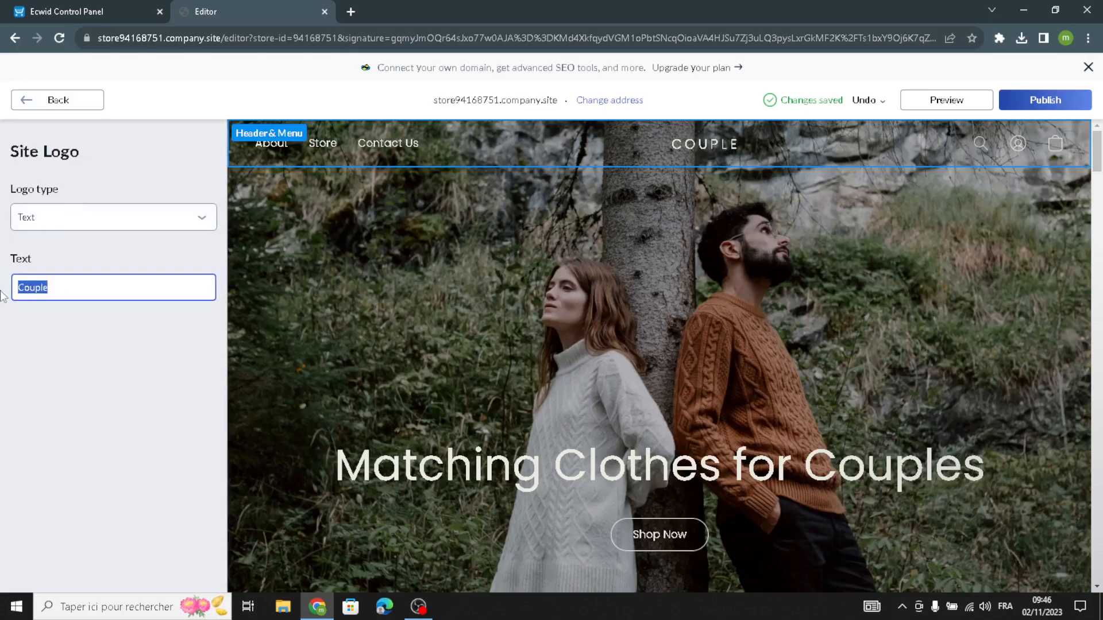
pyautogui.write('Retro Revival')
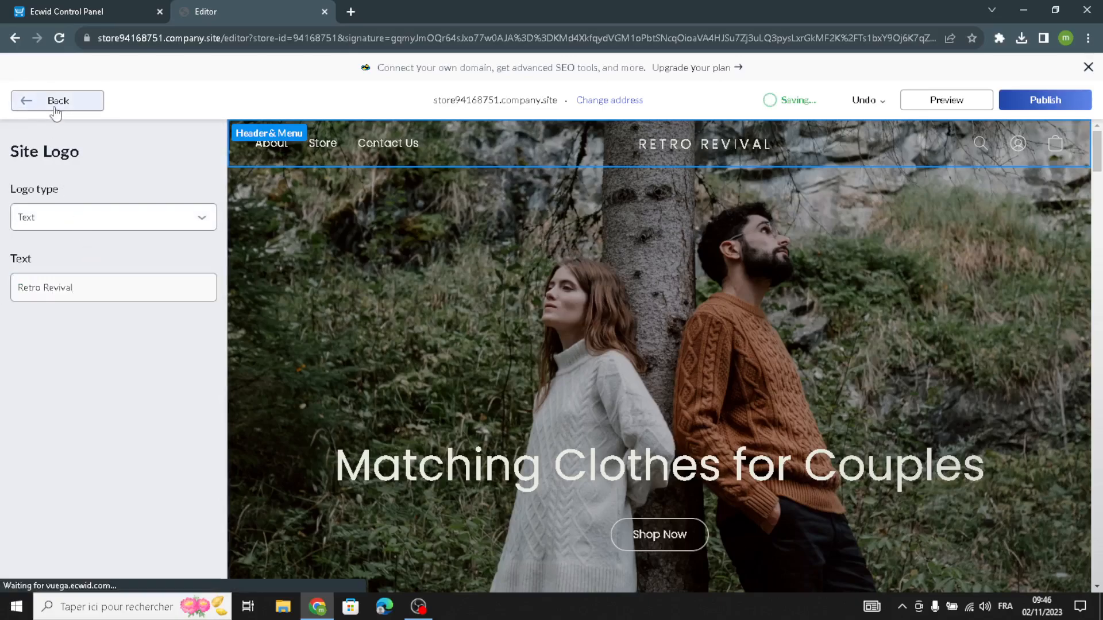
pyautogui.click(54, 103)
# Review the header's navigation menu items, including the title and click action of the Store item.
pyautogui.click(120, 331)
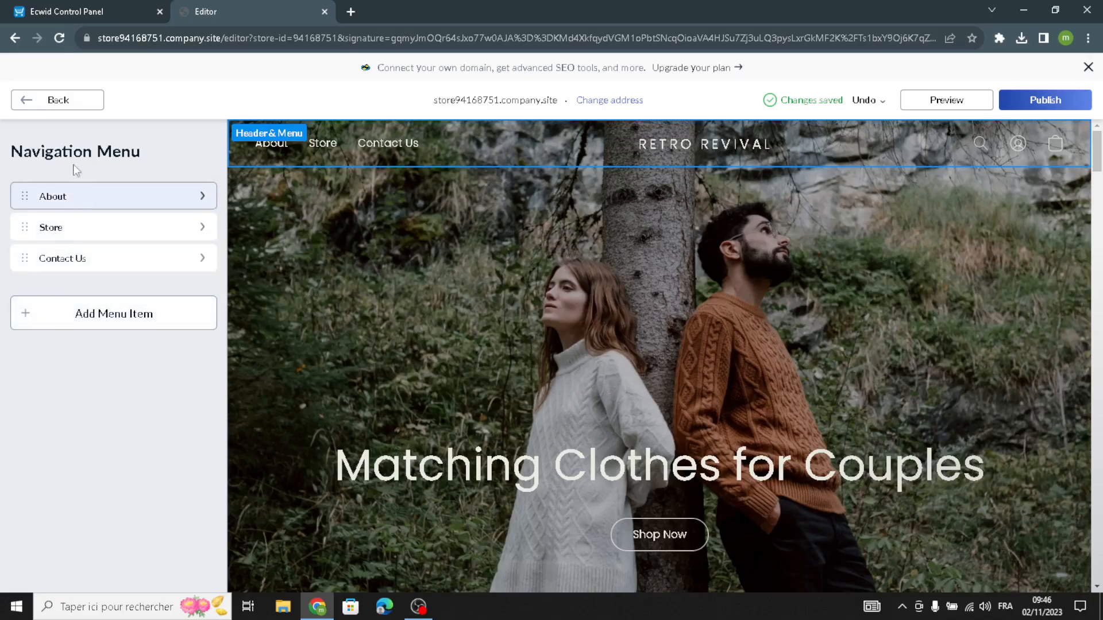
pyautogui.click(85, 230)
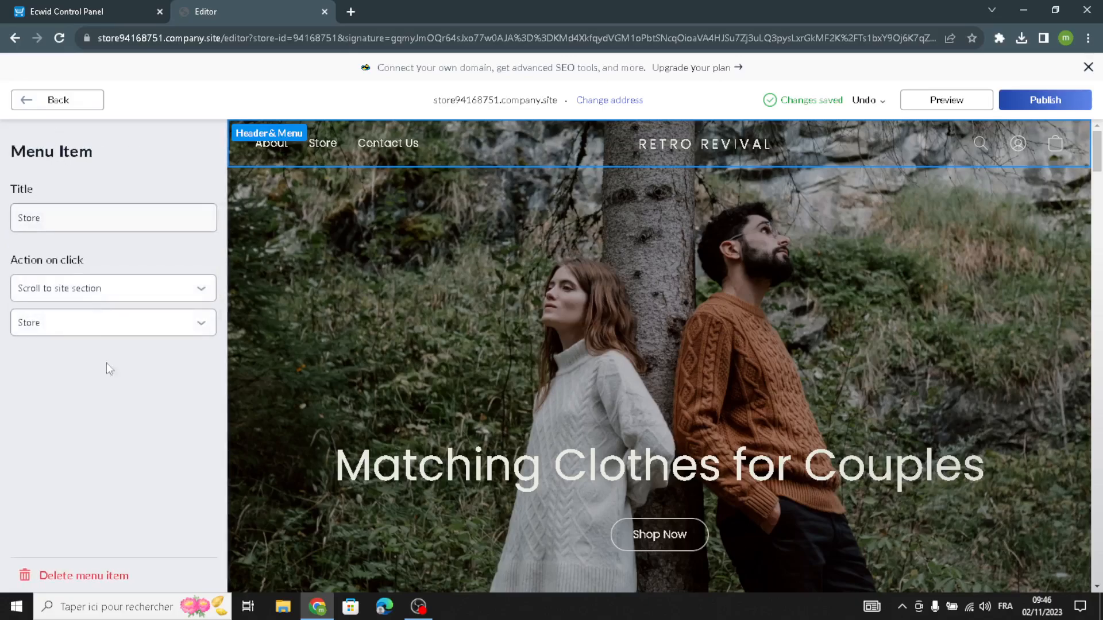
pyautogui.click(37, 105)
pyautogui.click(46, 99)
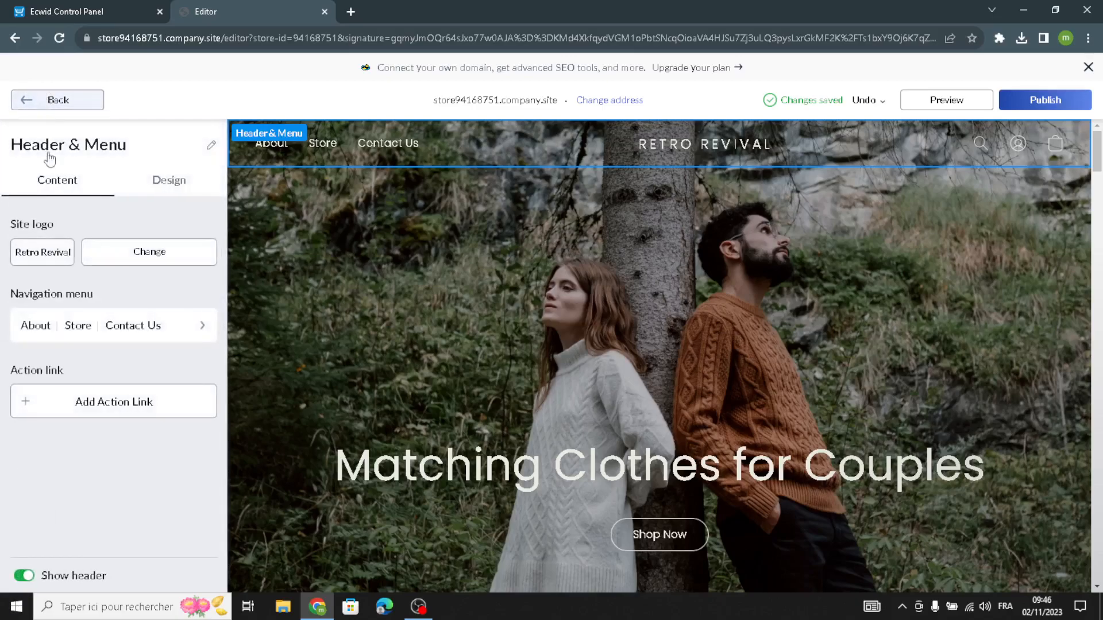
# Set the site logo's font to Alice and its size to 26 in the header design.
pyautogui.click(170, 193)
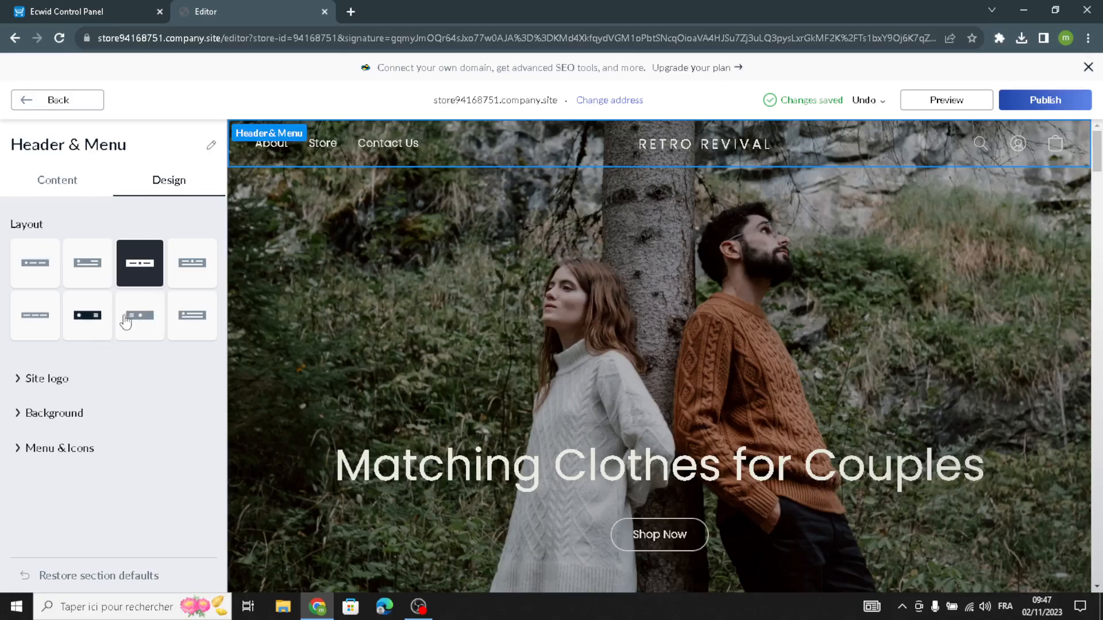
pyautogui.click(58, 382)
pyautogui.click(43, 441)
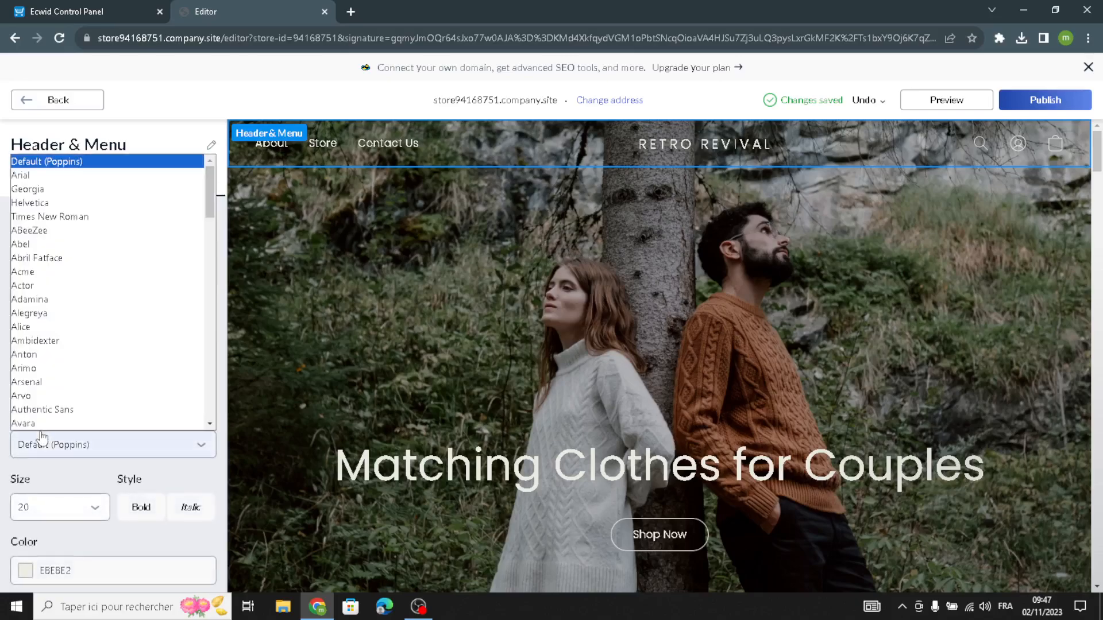
pyautogui.click(45, 329)
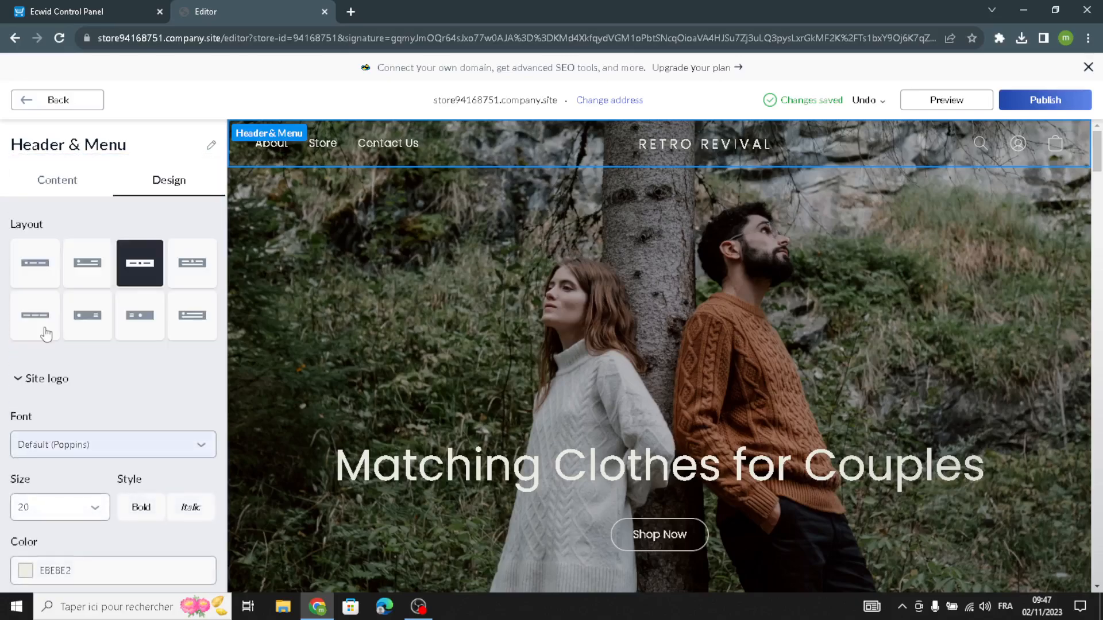
pyautogui.click(53, 507)
pyautogui.click(53, 460)
# Set the site logo's color to the light pink #FFEEF1 and add a frame outline around it.
pyautogui.scroll(-2, 61, 487)
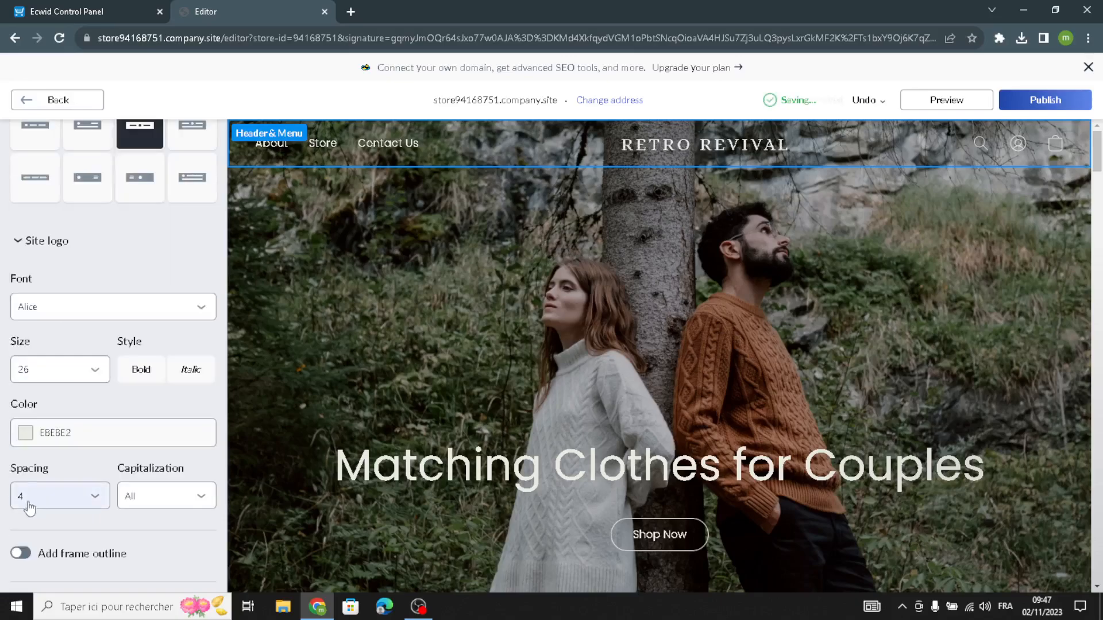
pyautogui.click(16, 442)
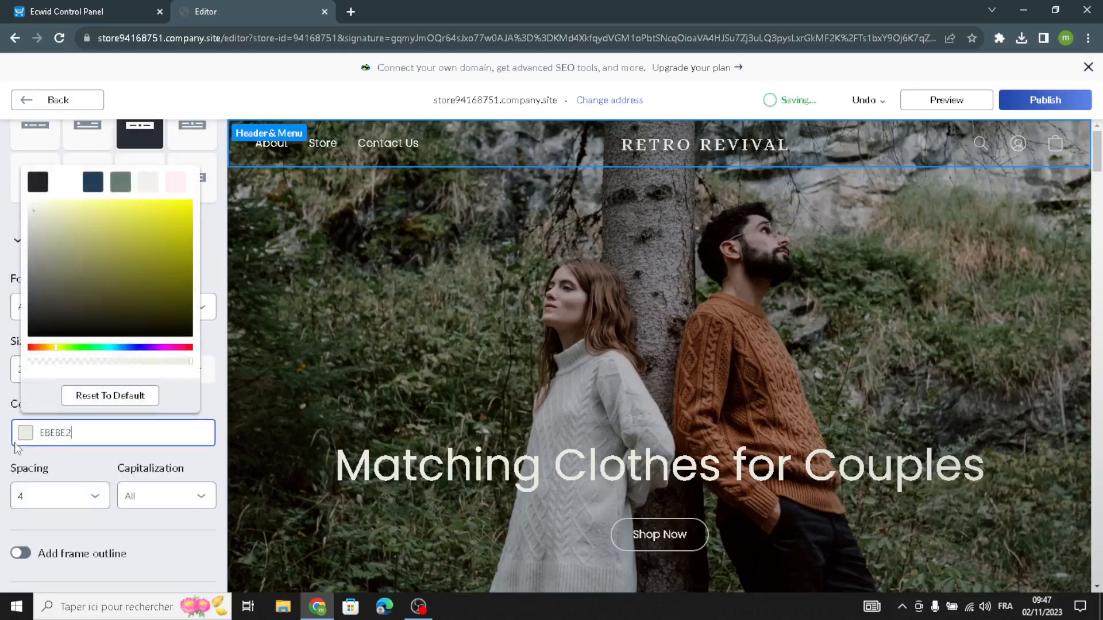
pyautogui.click(93, 182)
pyautogui.click(178, 182)
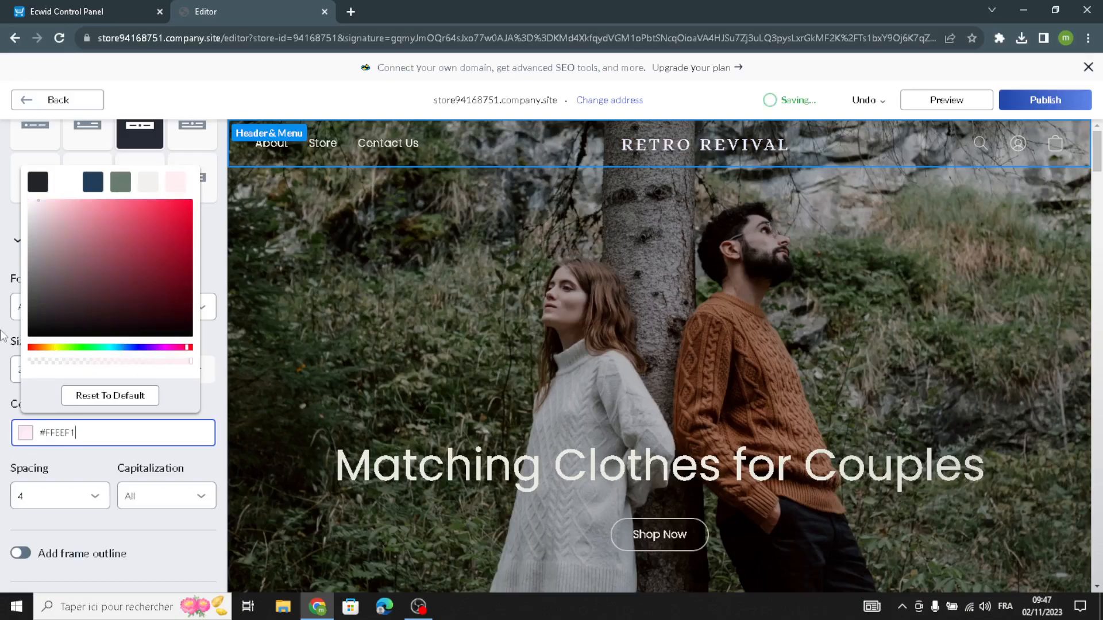
pyautogui.click(11, 408)
pyautogui.scroll(-2, 28, 427)
pyautogui.click(25, 422)
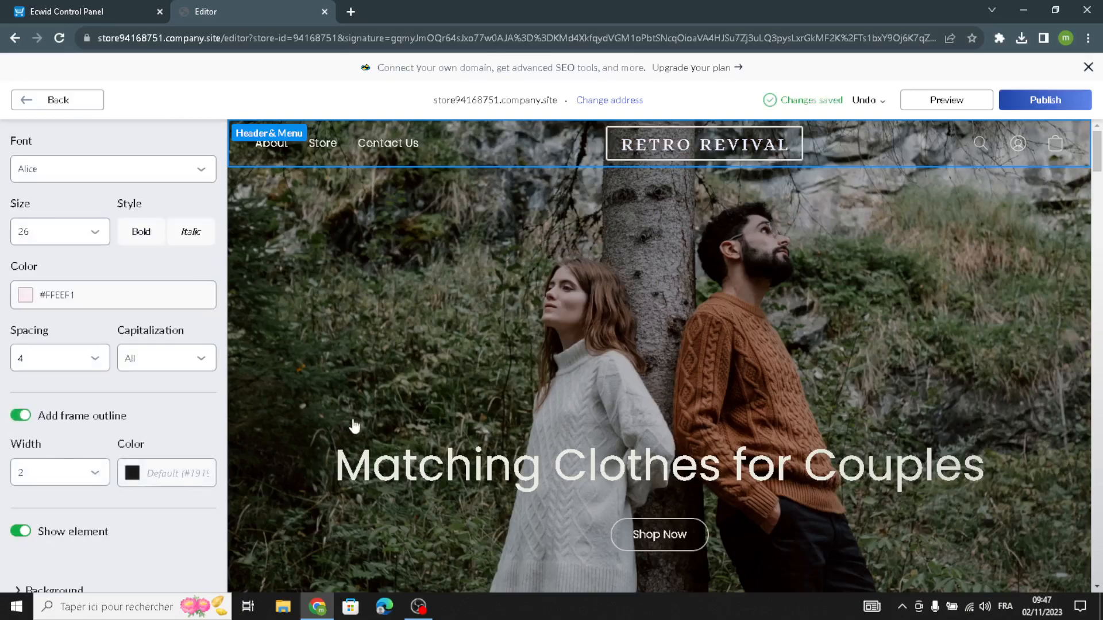
# Change the header's background style so it is no longer transparent, and return to the homepage sections.
pyautogui.scroll(-2, 76, 535)
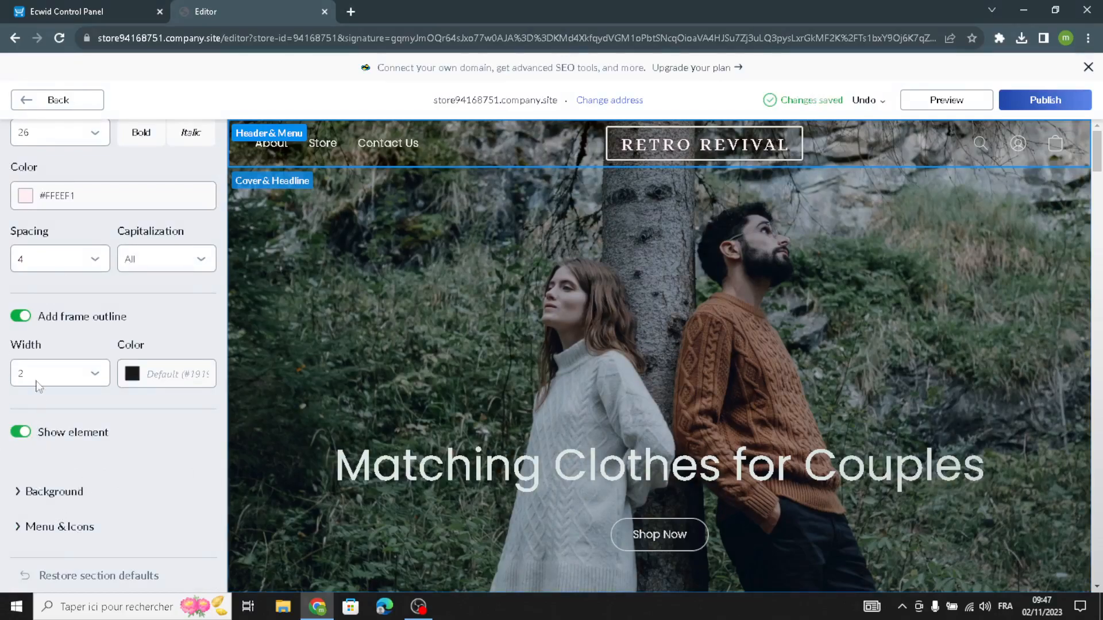
pyautogui.click(47, 492)
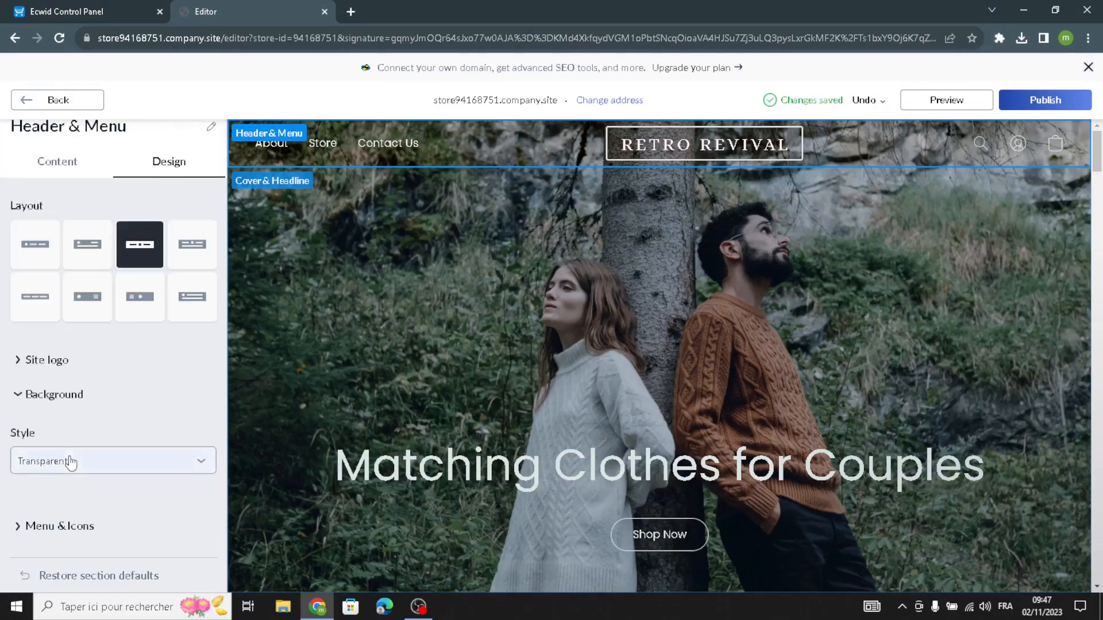
pyautogui.click(70, 459)
pyautogui.click(54, 510)
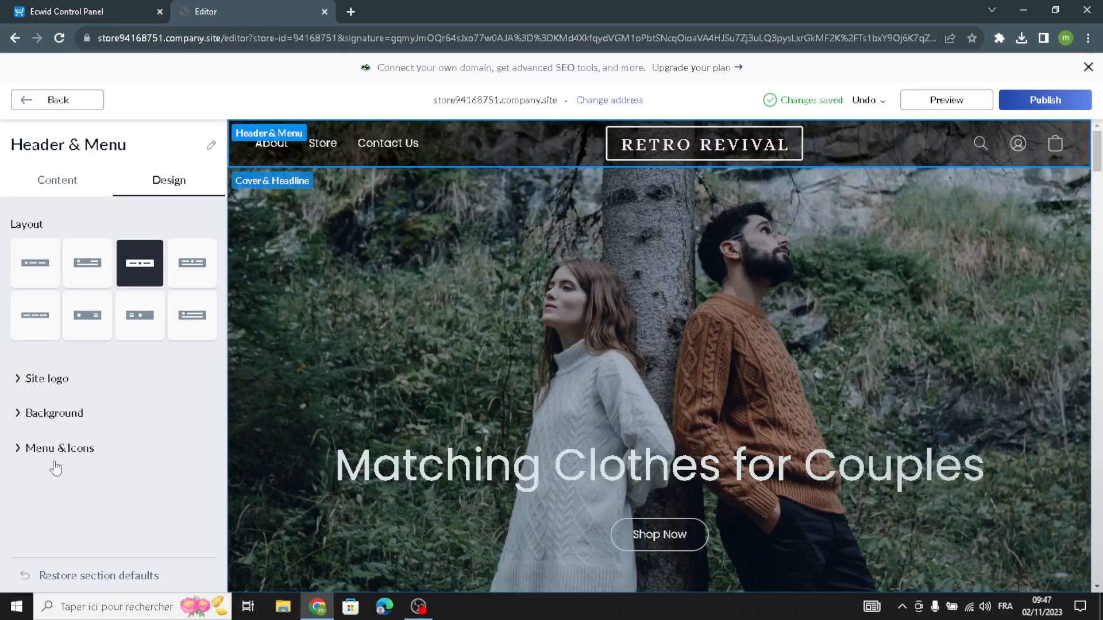
pyautogui.click(56, 100)
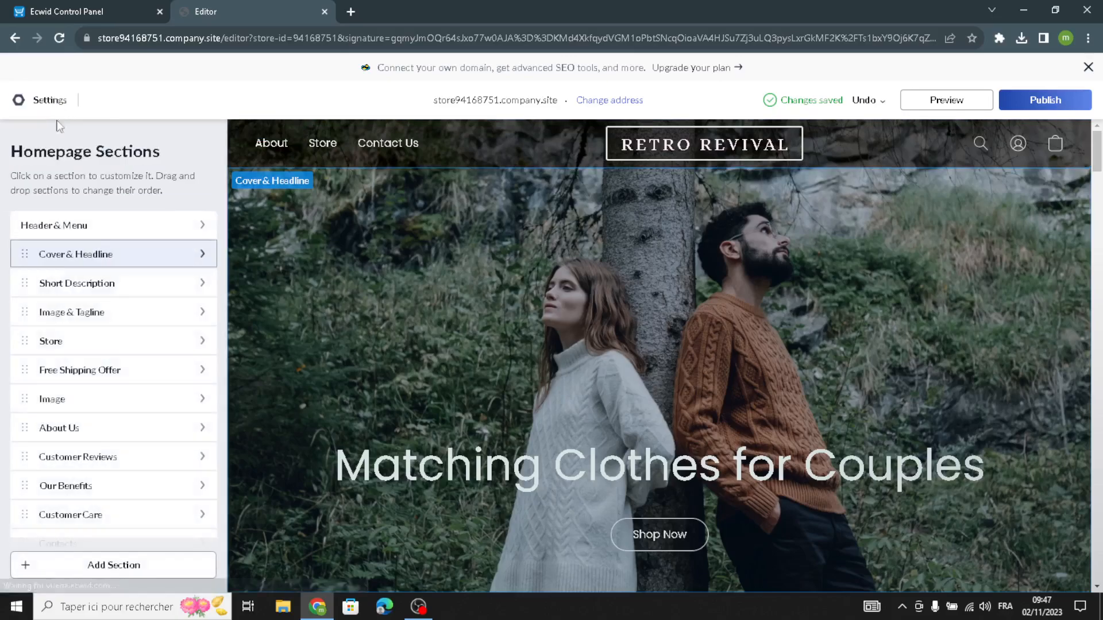
# Replace the title of the Cover & Headline section with "Vintage store".
pyautogui.click(101, 256)
pyautogui.click(118, 256)
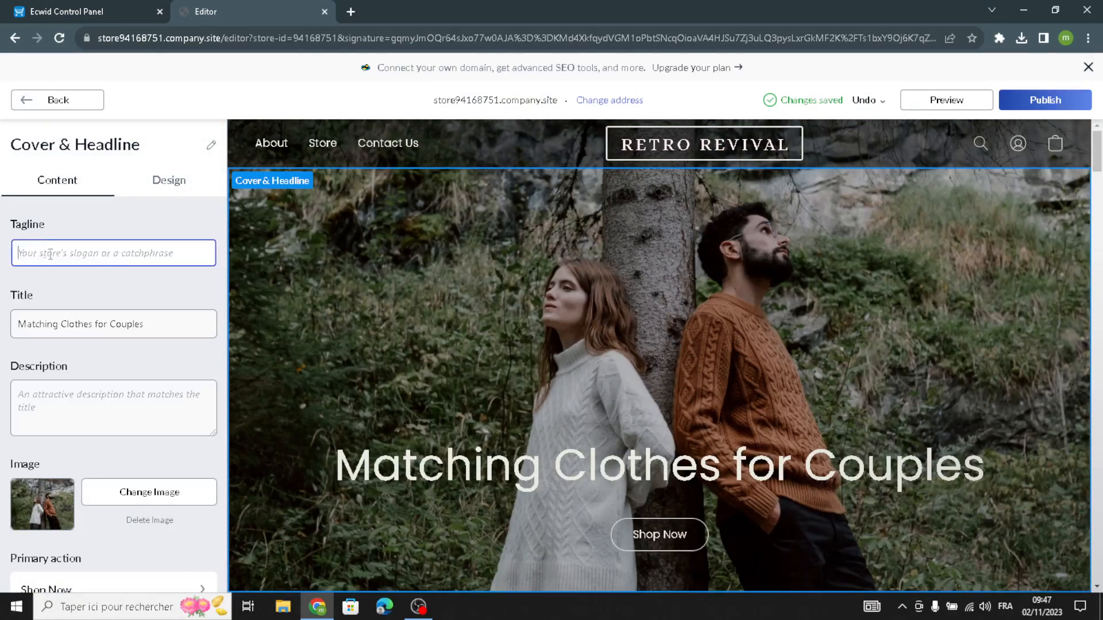
pyautogui.moveTo(167, 324); pyautogui.dragTo(3, 320)
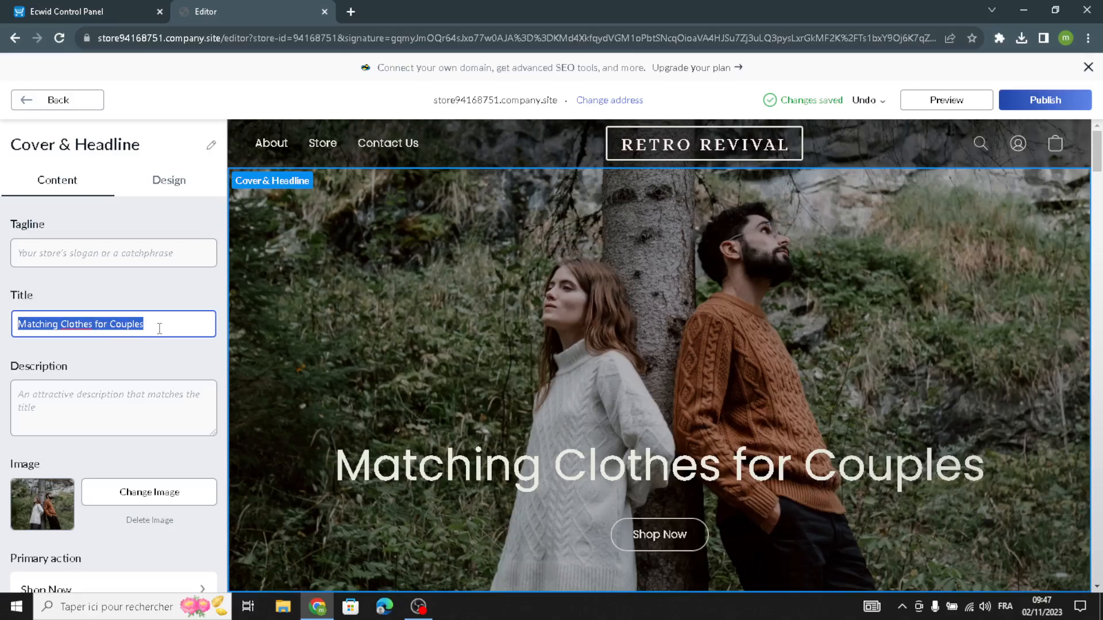
pyautogui.write('vintag')
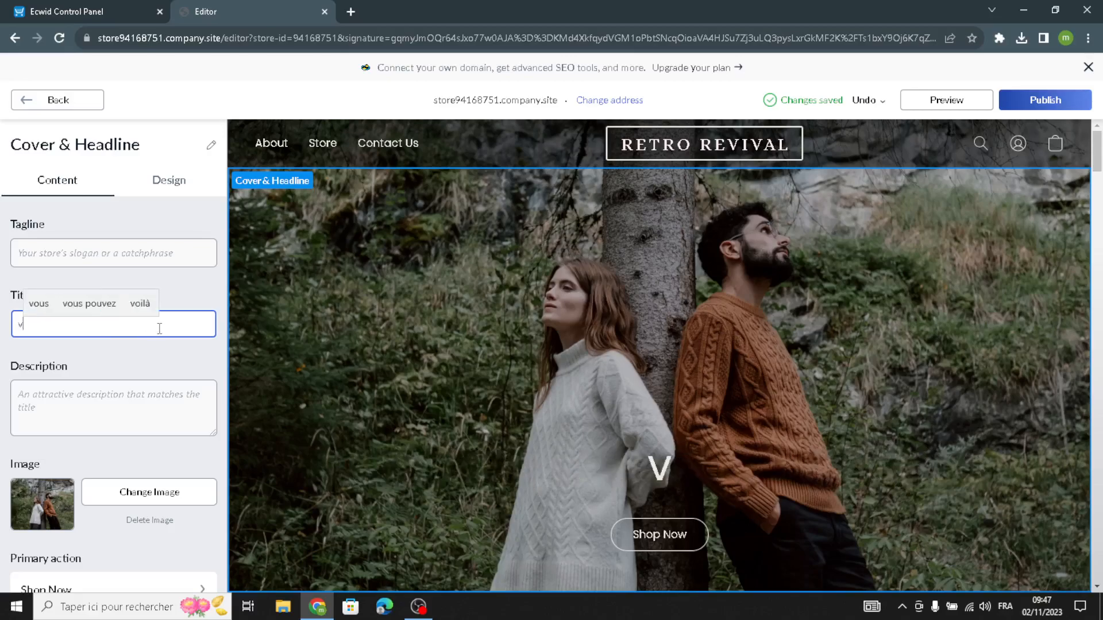
pyautogui.write('e ')
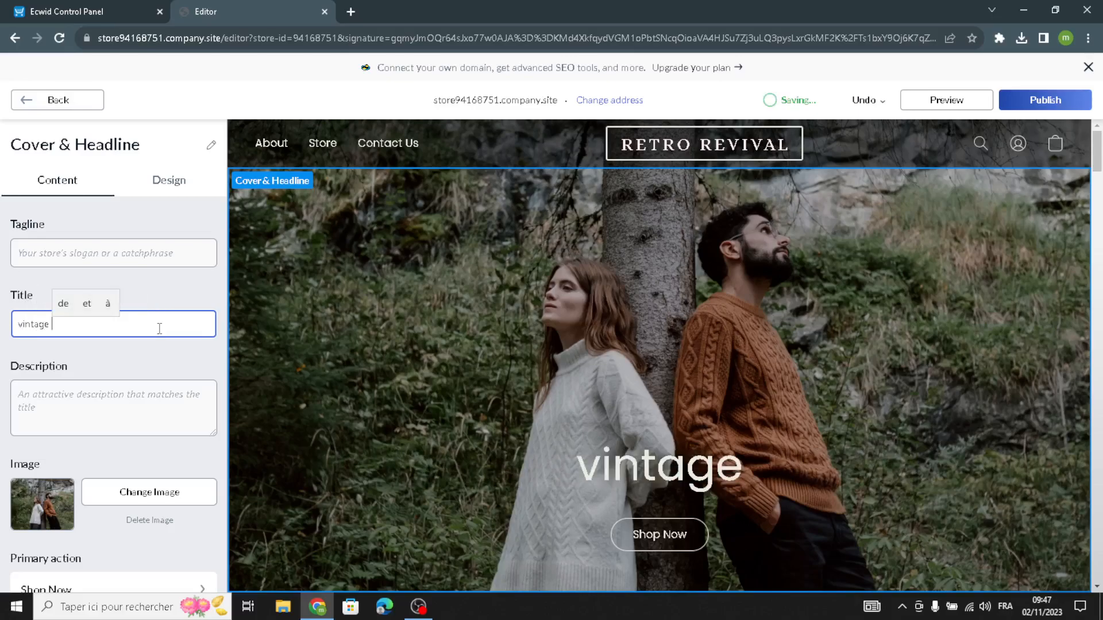
pyautogui.write('st')
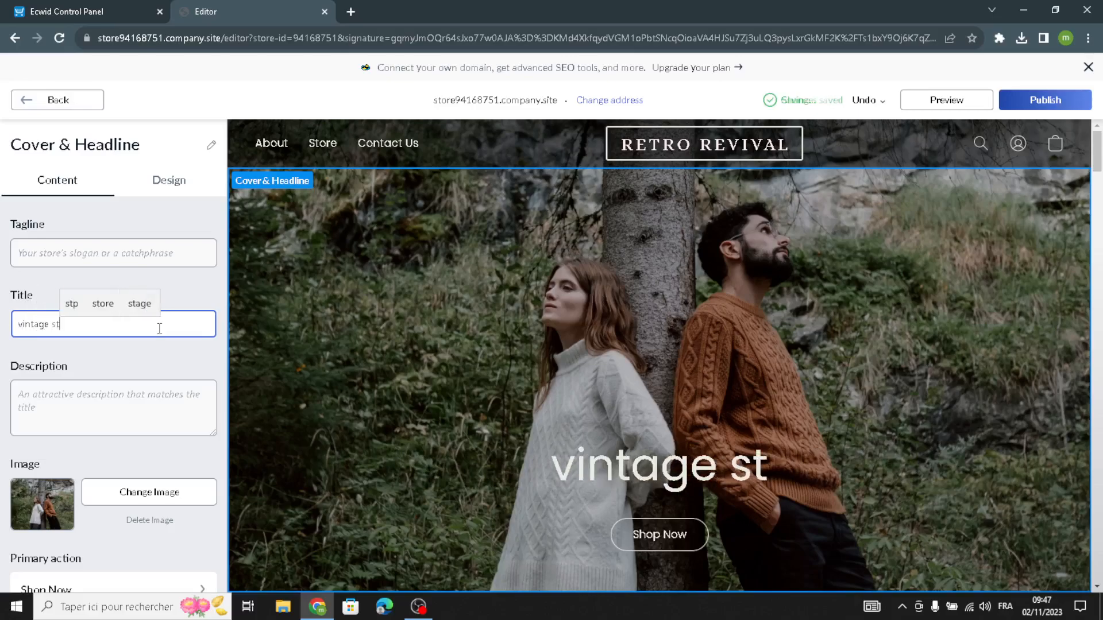
pyautogui.write('ore')
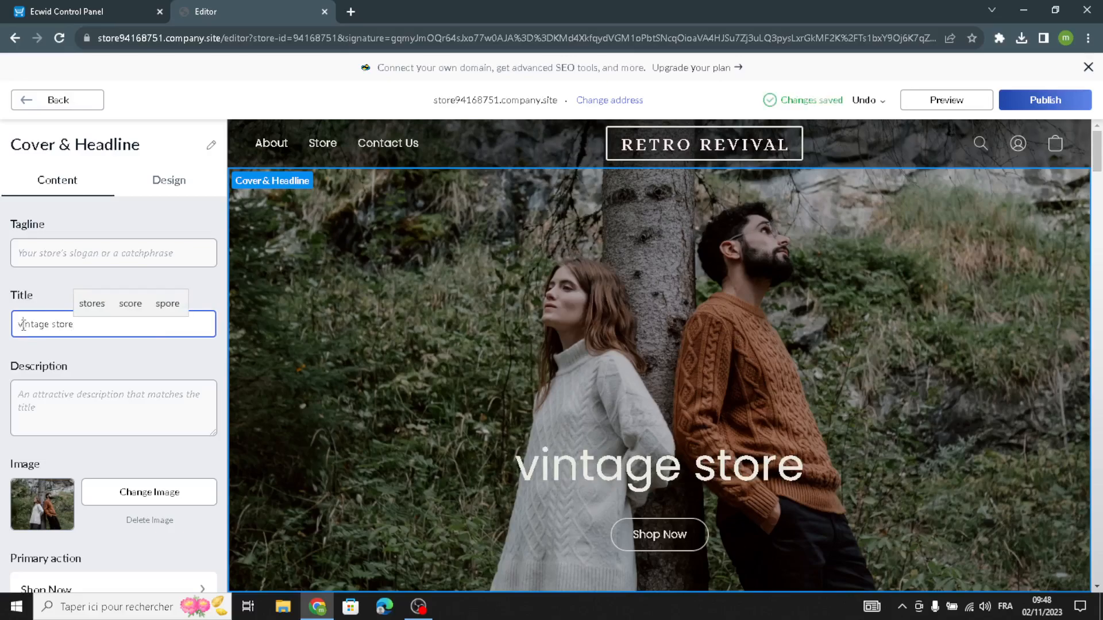
pyautogui.click(23, 325)
pyautogui.press('BackSpace')
pyautogui.write('V')
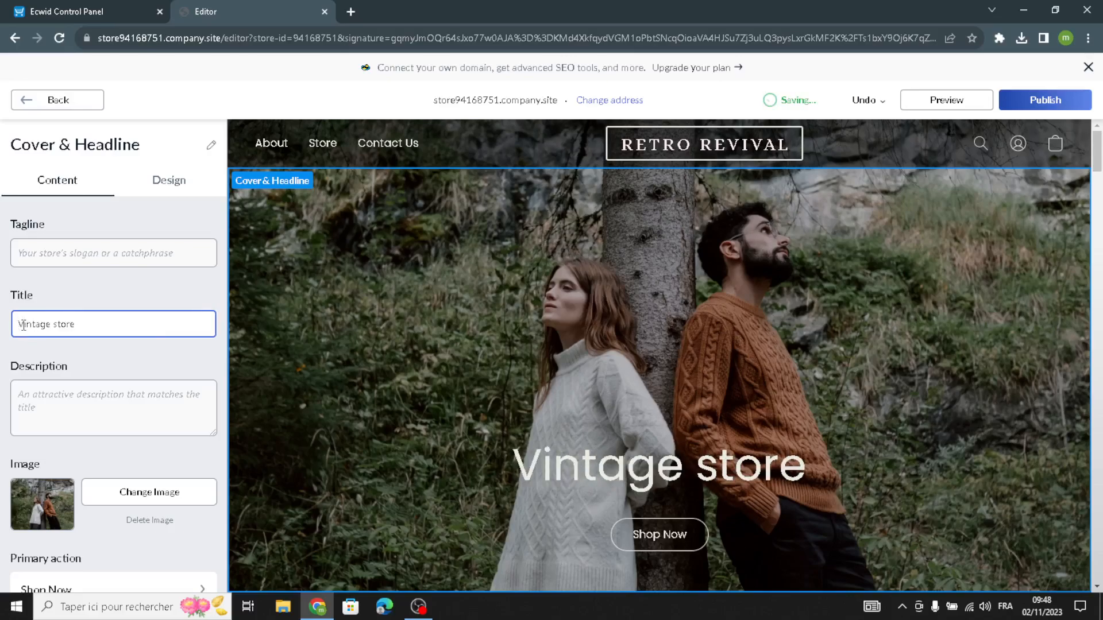
# Enter "Welcome to our site for vintage and collectibles." as the description of the Cover & Headline section.
pyautogui.click(46, 406)
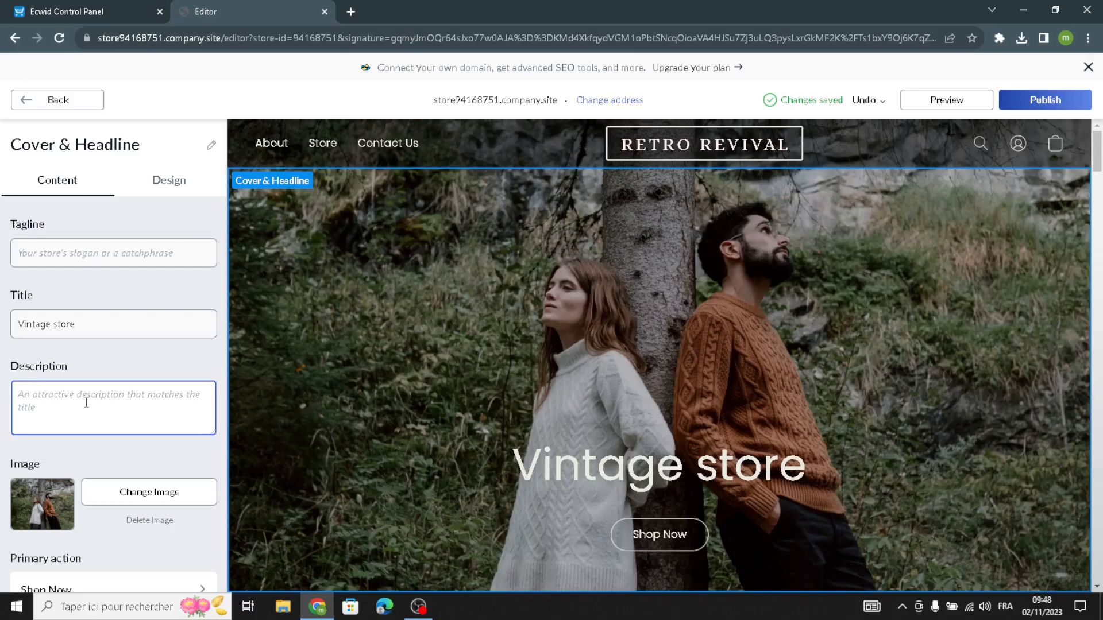
pyautogui.write('W')
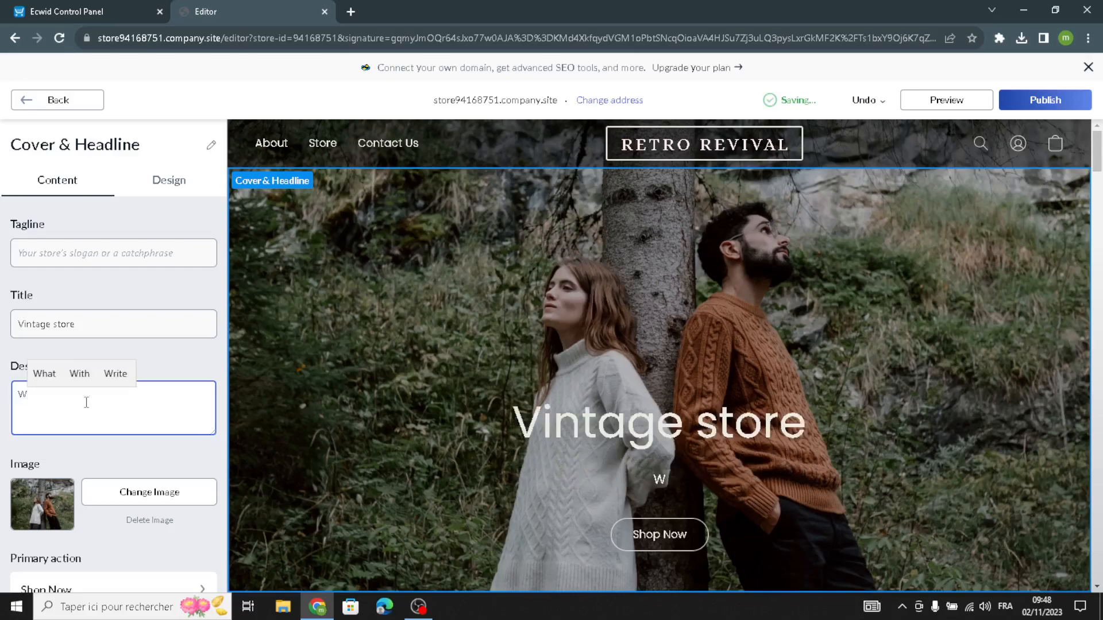
pyautogui.write('elcome ')
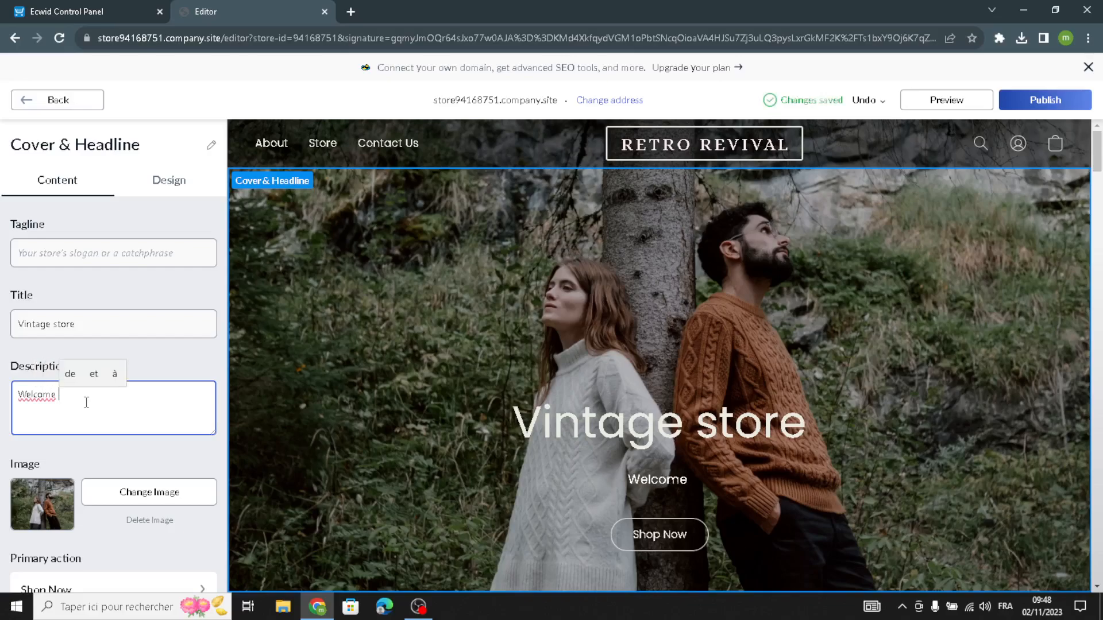
pyautogui.write('to our sir')
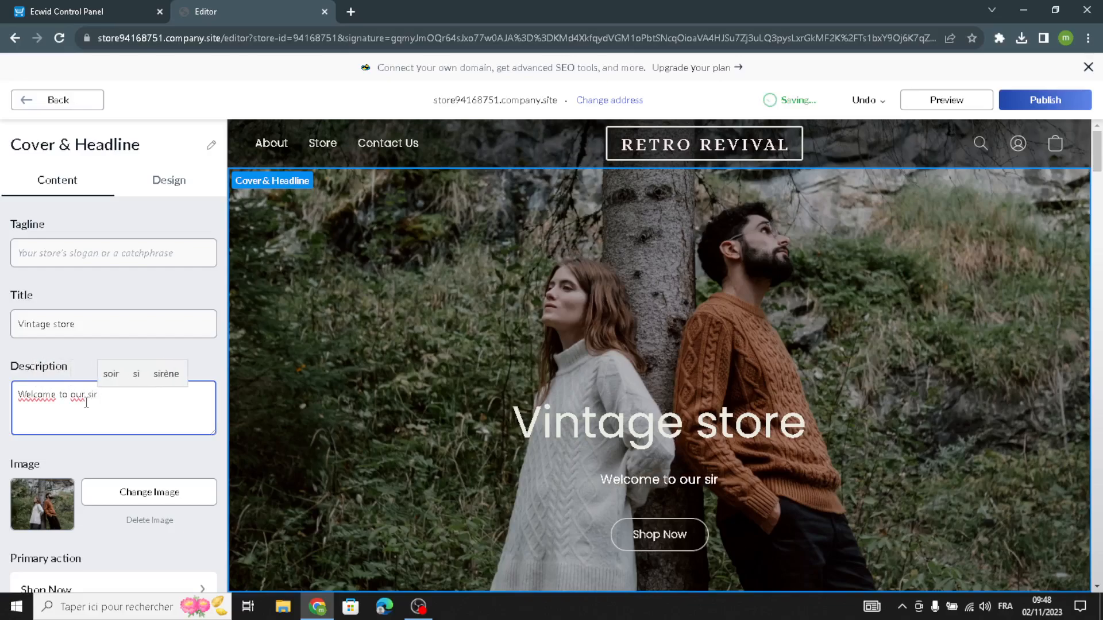
pyautogui.press('BackSpace')
pyautogui.write('te')
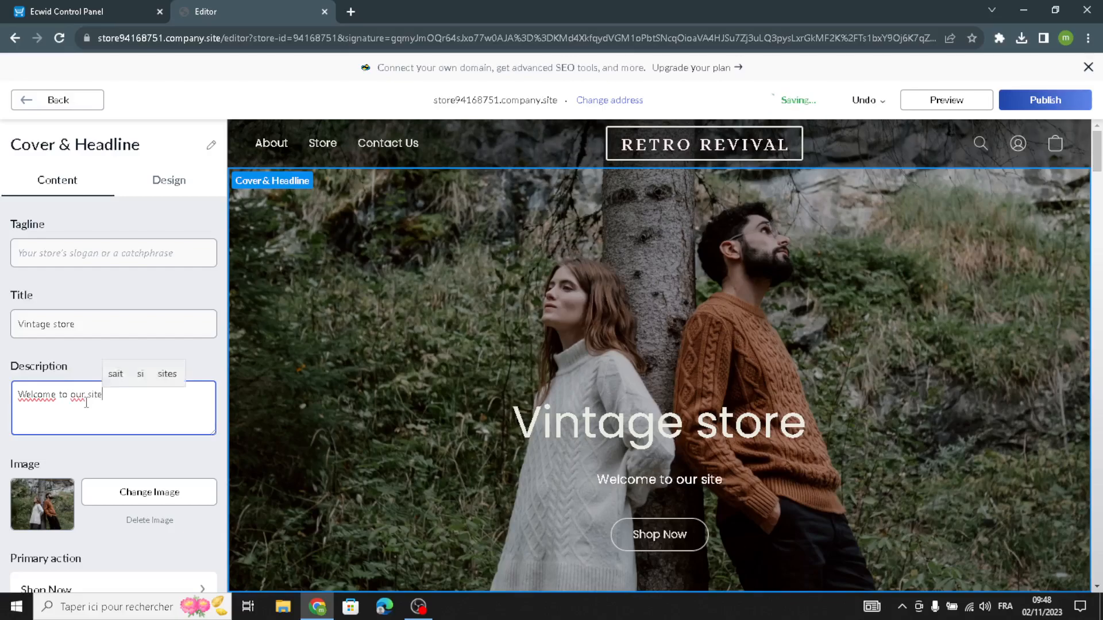
pyautogui.write(' for ')
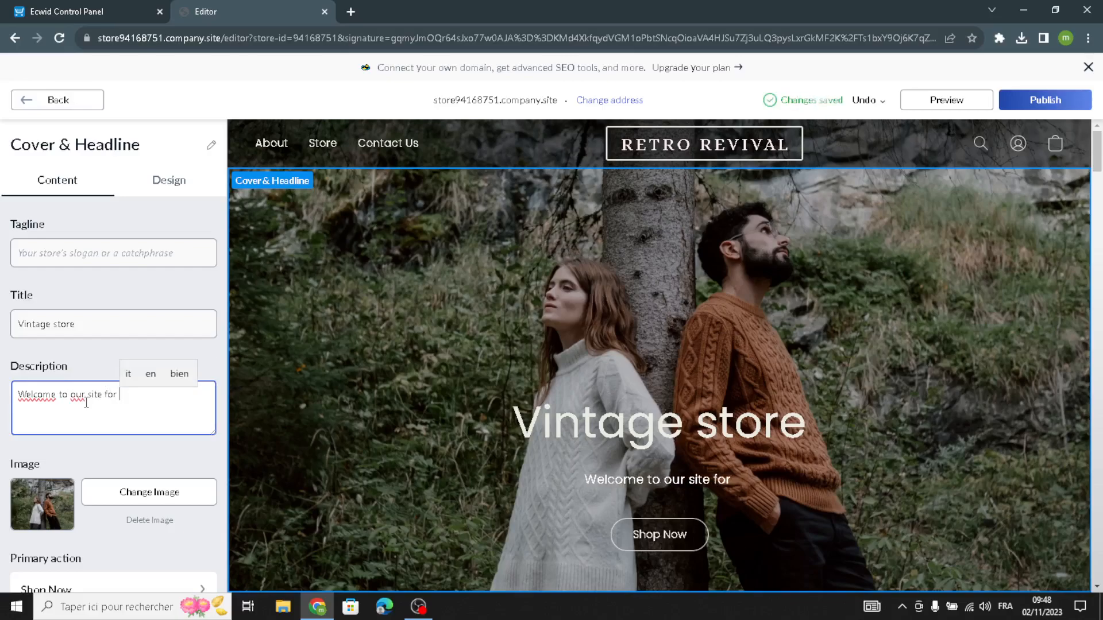
pyautogui.write('vin')
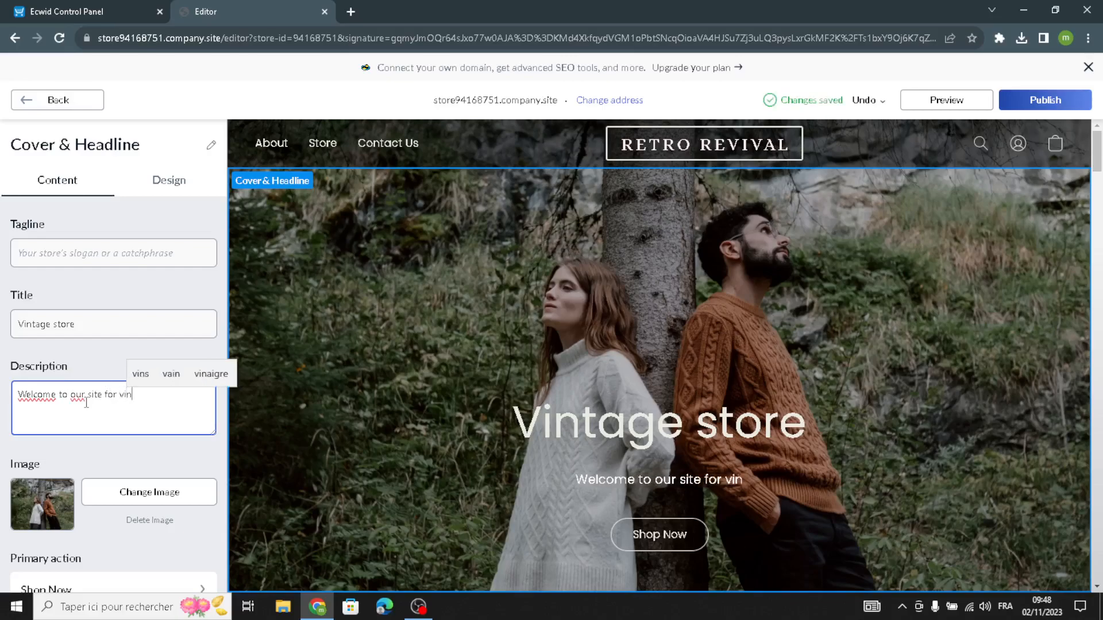
pyautogui.write('tage an')
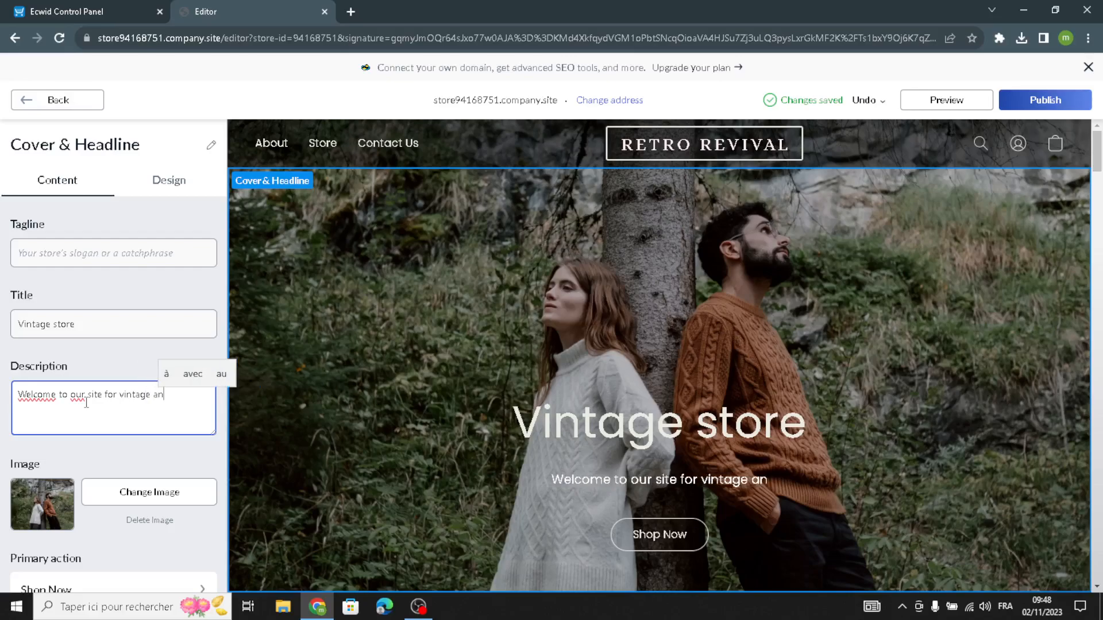
pyautogui.write('d co')
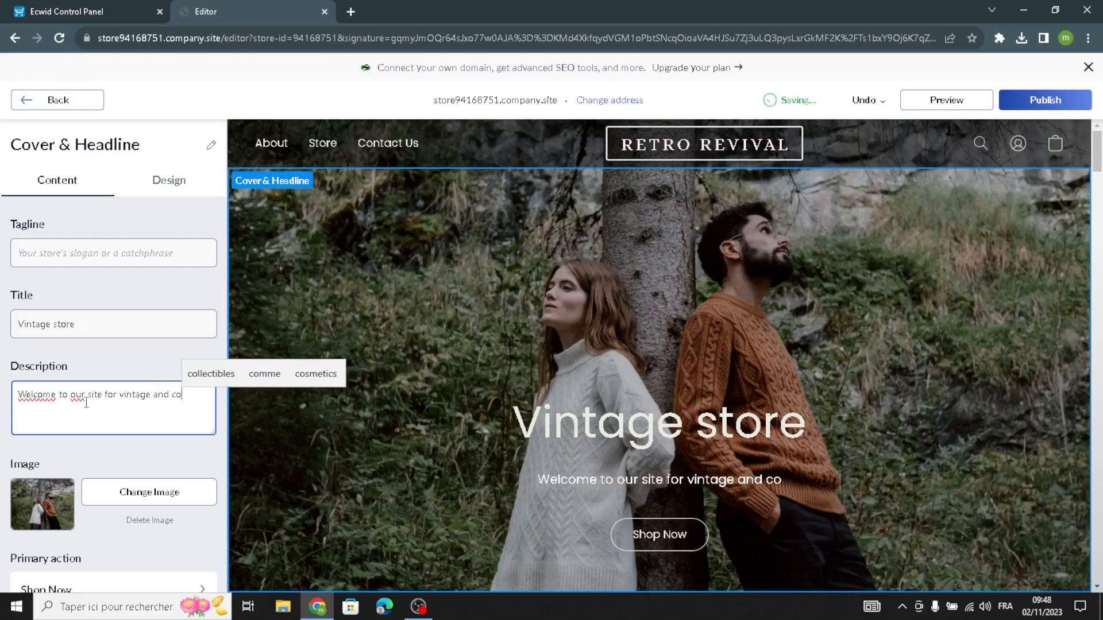
pyautogui.click(209, 371)
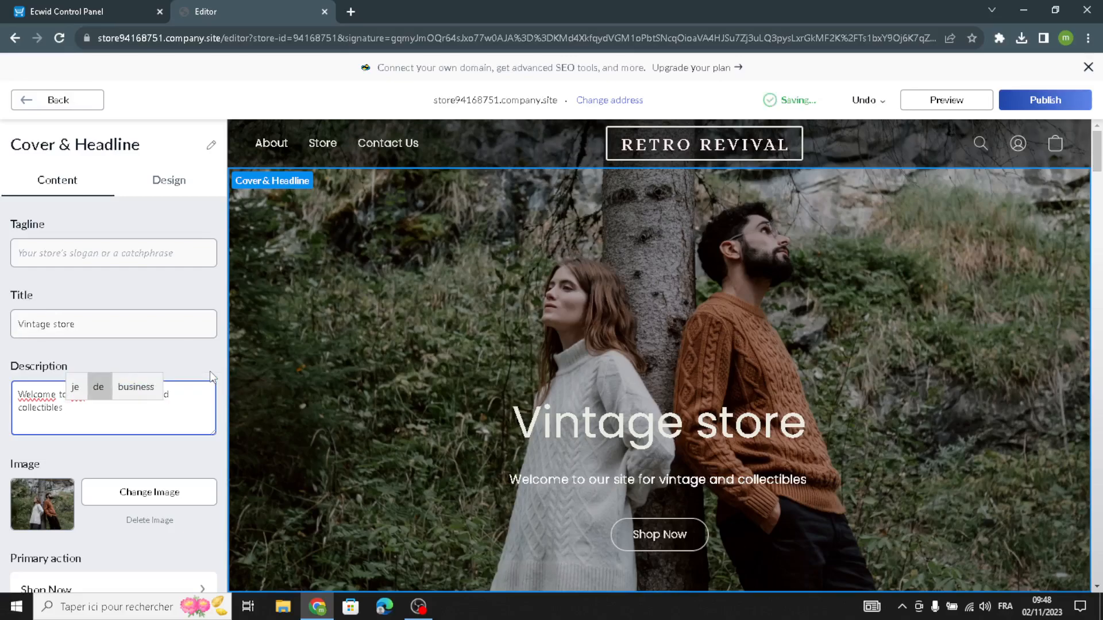
pyautogui.write('.')
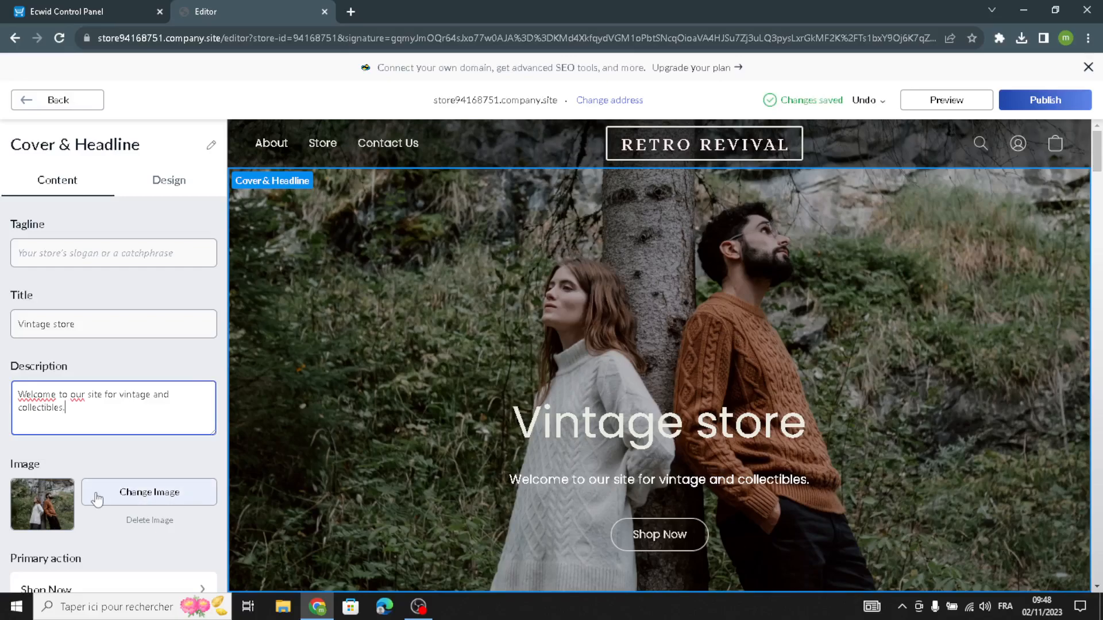
# Change the cover's design layout to the one with text on the left beside a large image on the right.
pyautogui.scroll(-1, 98, 499)
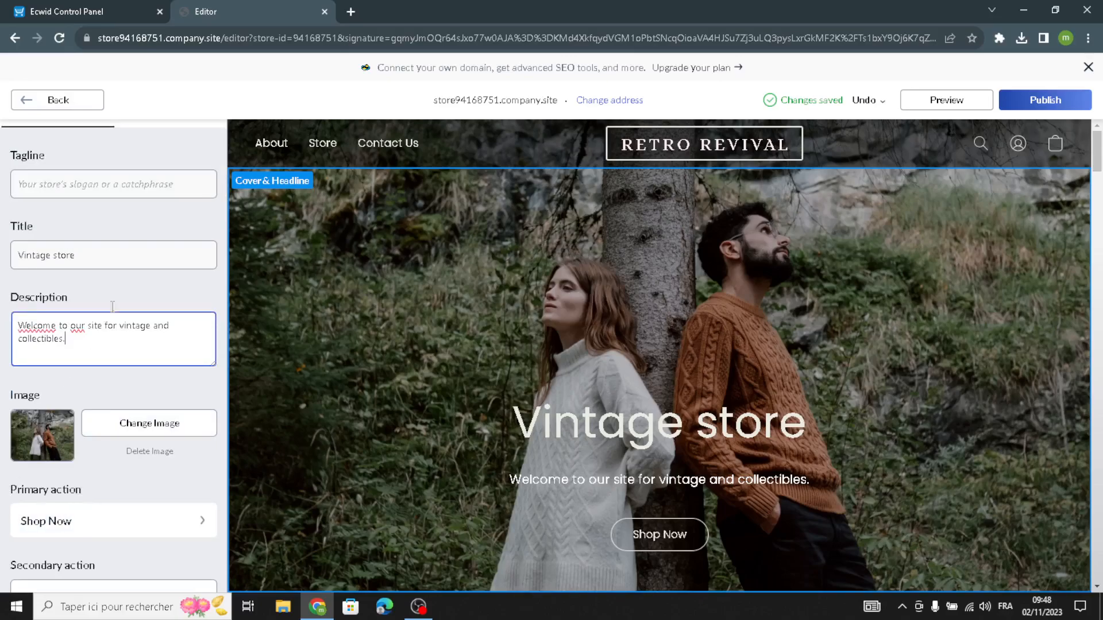
pyautogui.scroll(1, 106, 316)
pyautogui.click(162, 179)
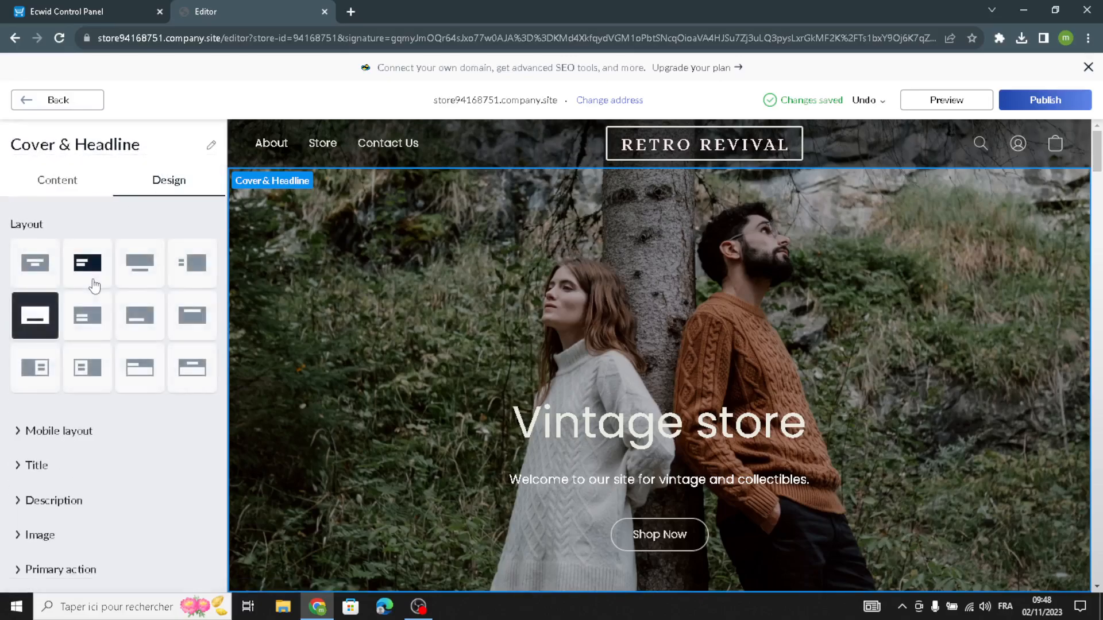
pyautogui.click(193, 272)
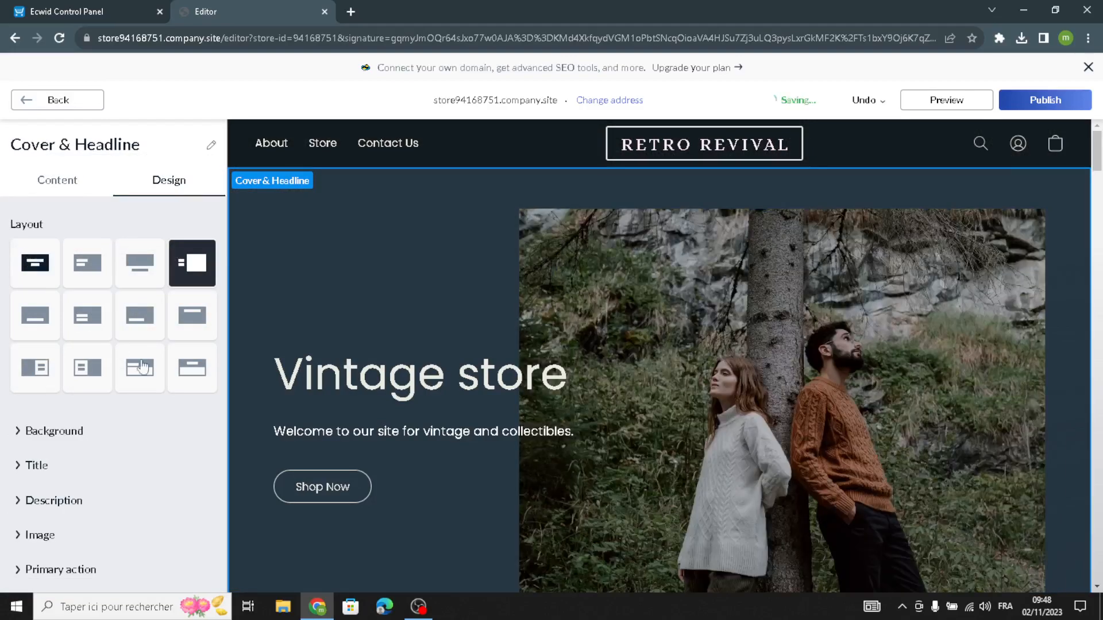
# Set the font of the cover's title to Alice.
pyautogui.click(36, 466)
pyautogui.scroll(-3, 46, 459)
pyautogui.click(77, 396)
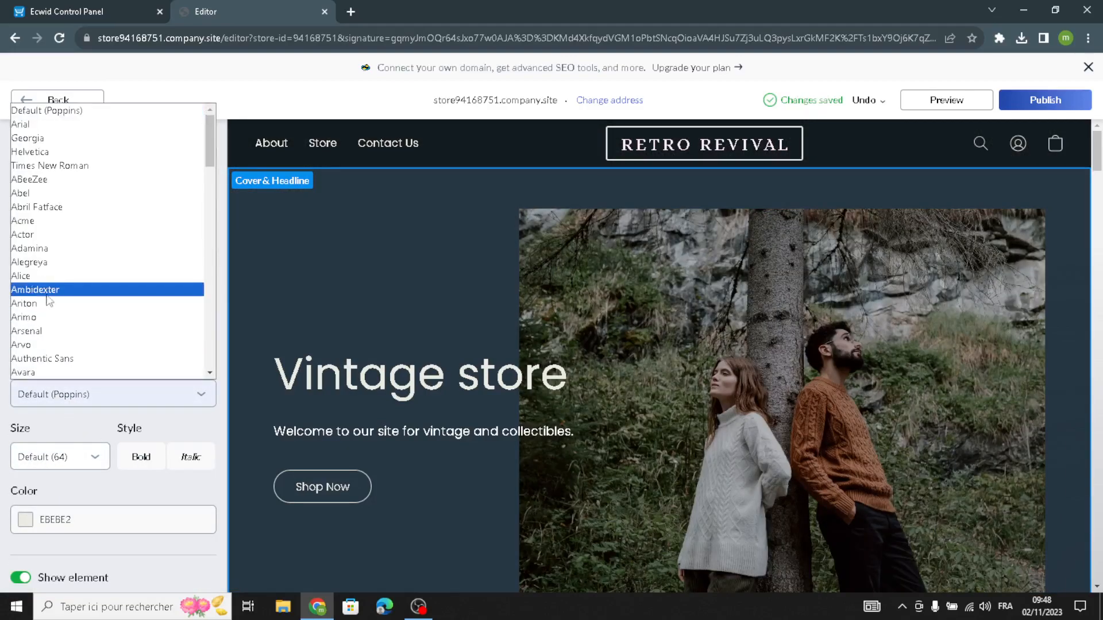
pyautogui.click(45, 274)
pyautogui.click(57, 459)
pyautogui.click(57, 458)
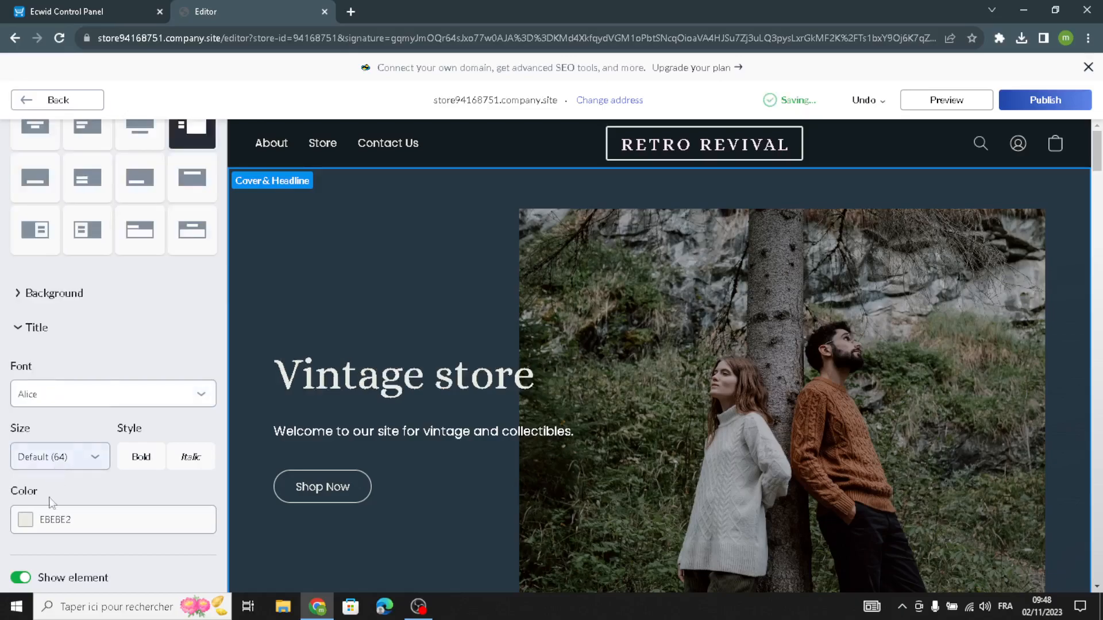
# Set the cover description's size to 26 and its font to Alice, and return to the homepage sections.
pyautogui.scroll(-2, 25, 565)
pyautogui.click(25, 565)
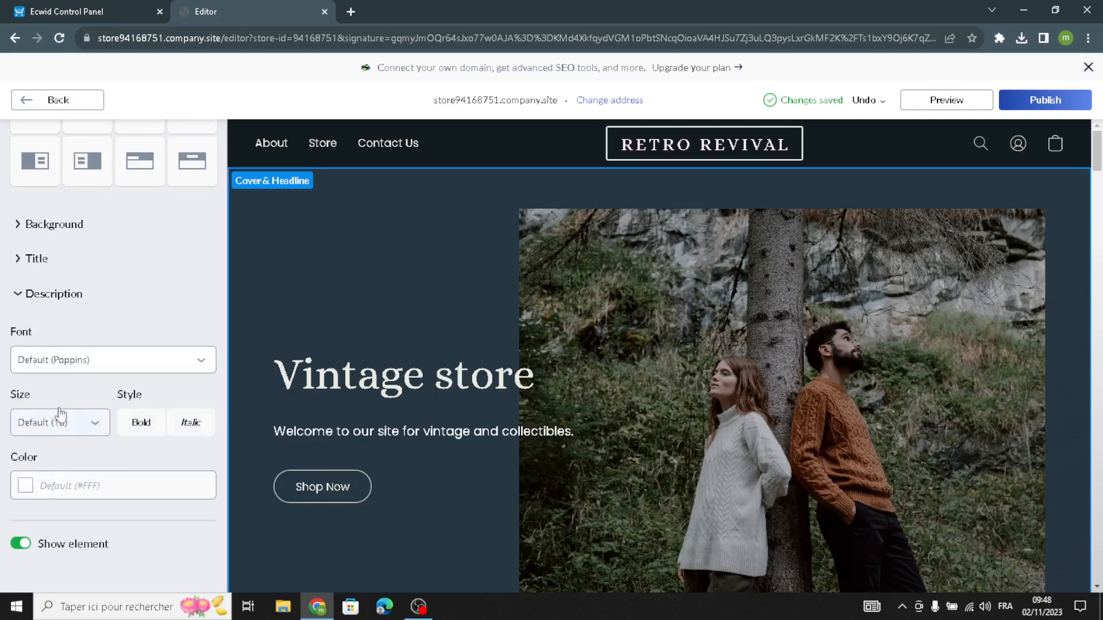
pyautogui.click(86, 423)
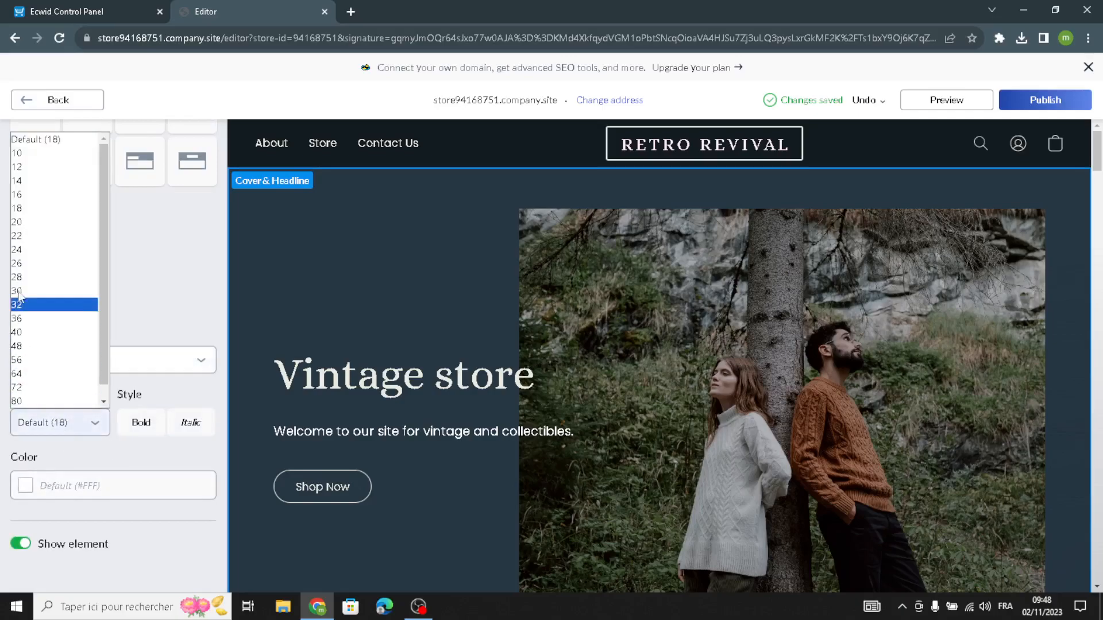
pyautogui.click(22, 264)
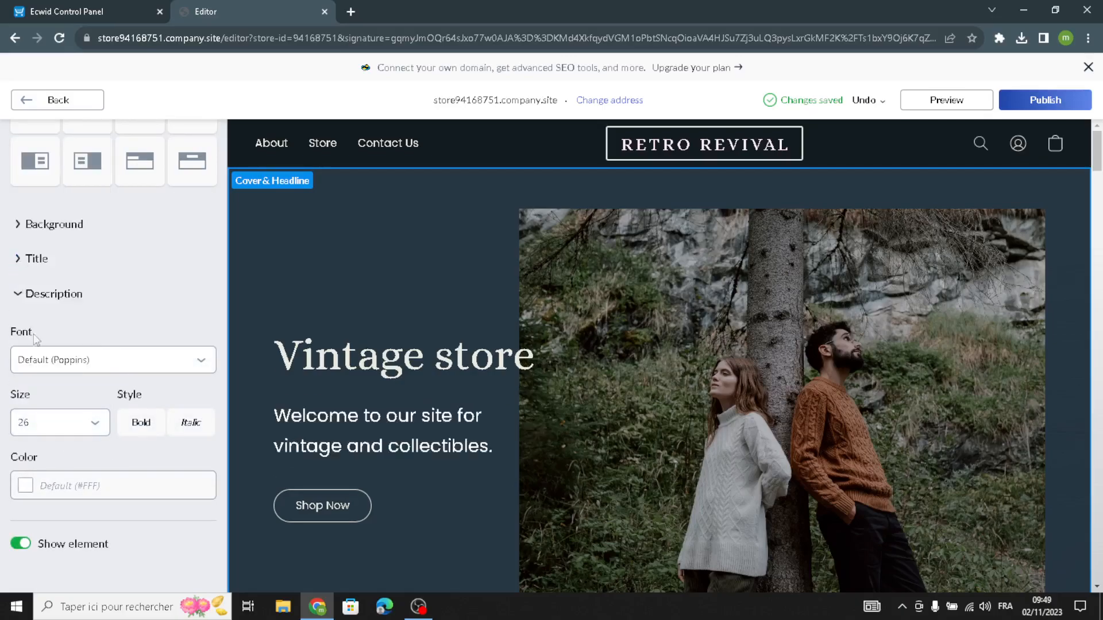
pyautogui.click(27, 478)
pyautogui.click(13, 452)
pyautogui.click(146, 361)
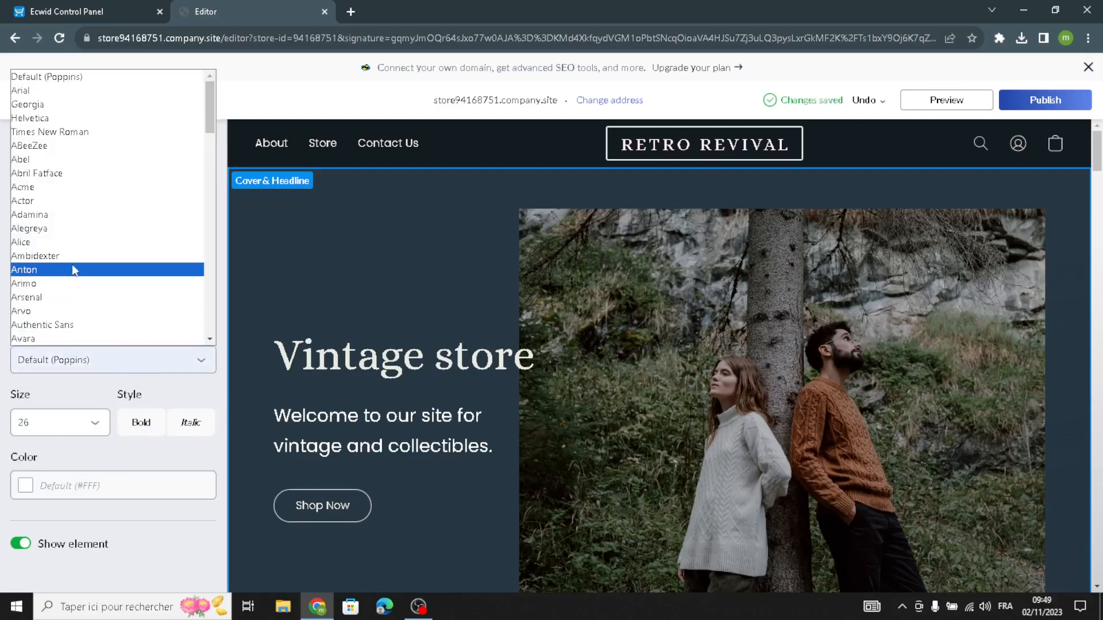
pyautogui.click(26, 241)
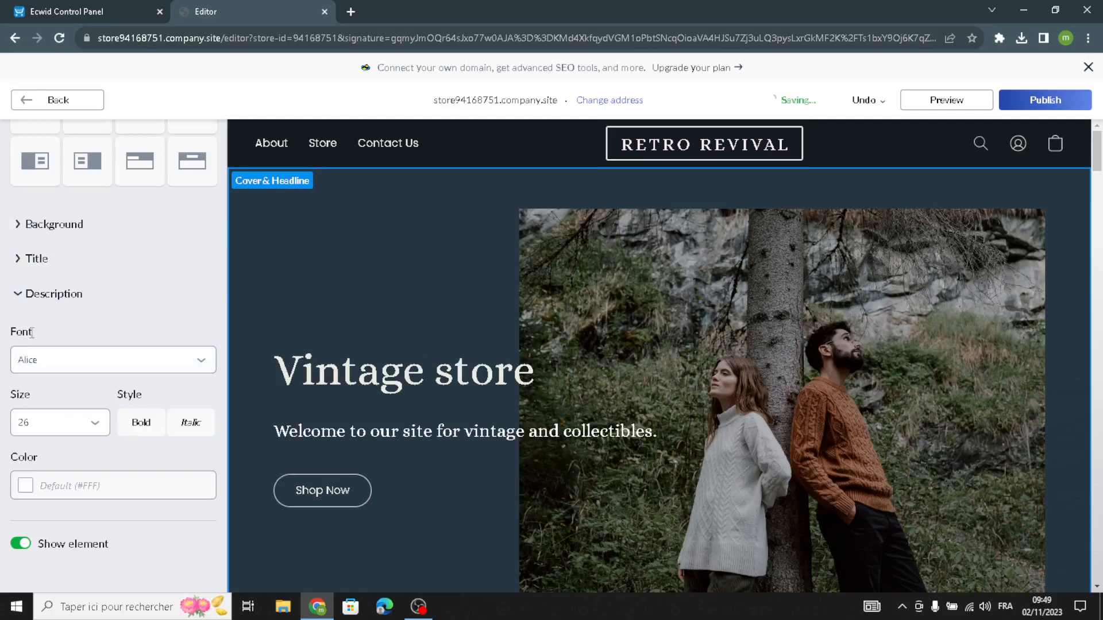
pyautogui.scroll(4, 46, 259)
pyautogui.click(81, 101)
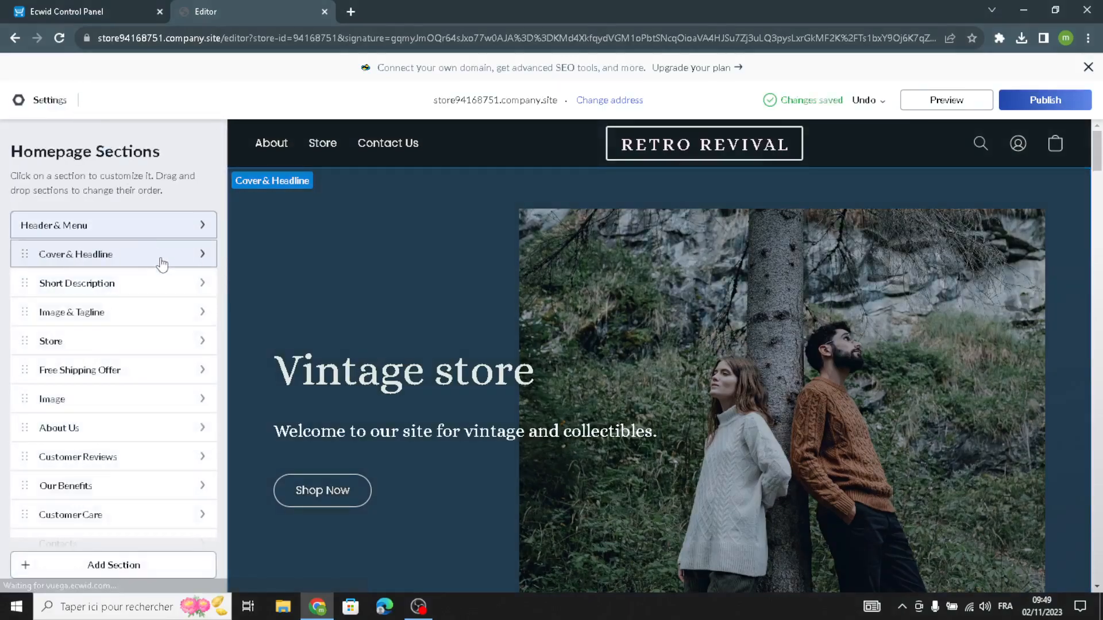
# Change the Short Description section's layout to the centered single-column text, and return to the homepage sections.
pyautogui.click(121, 293)
pyautogui.click(128, 263)
pyautogui.click(69, 338)
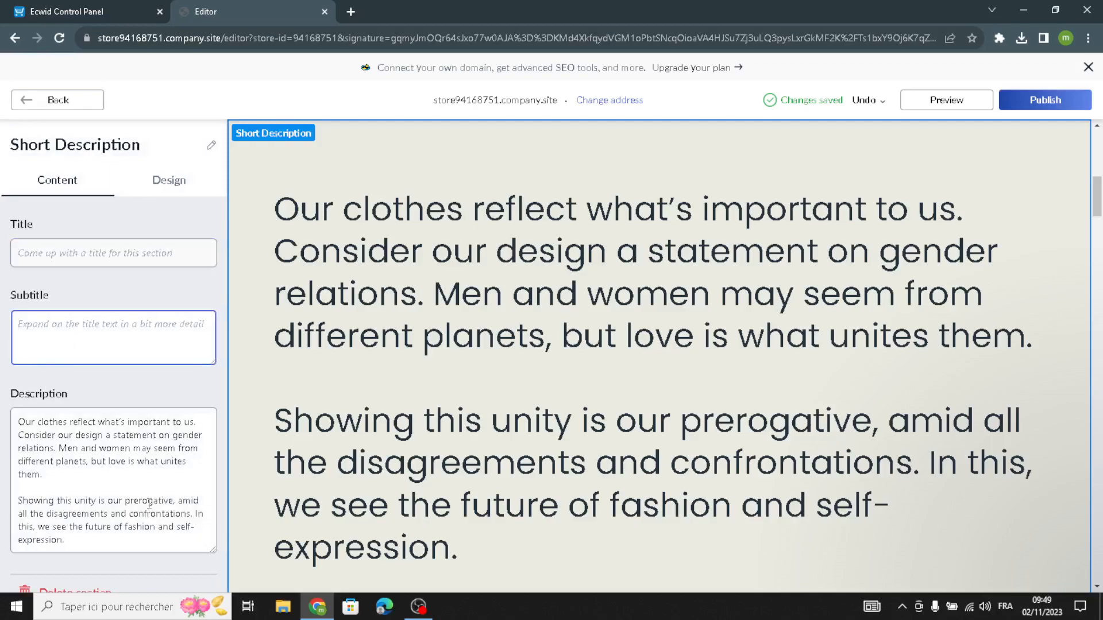
pyautogui.moveTo(88, 544); pyautogui.dragTo(5, 362)
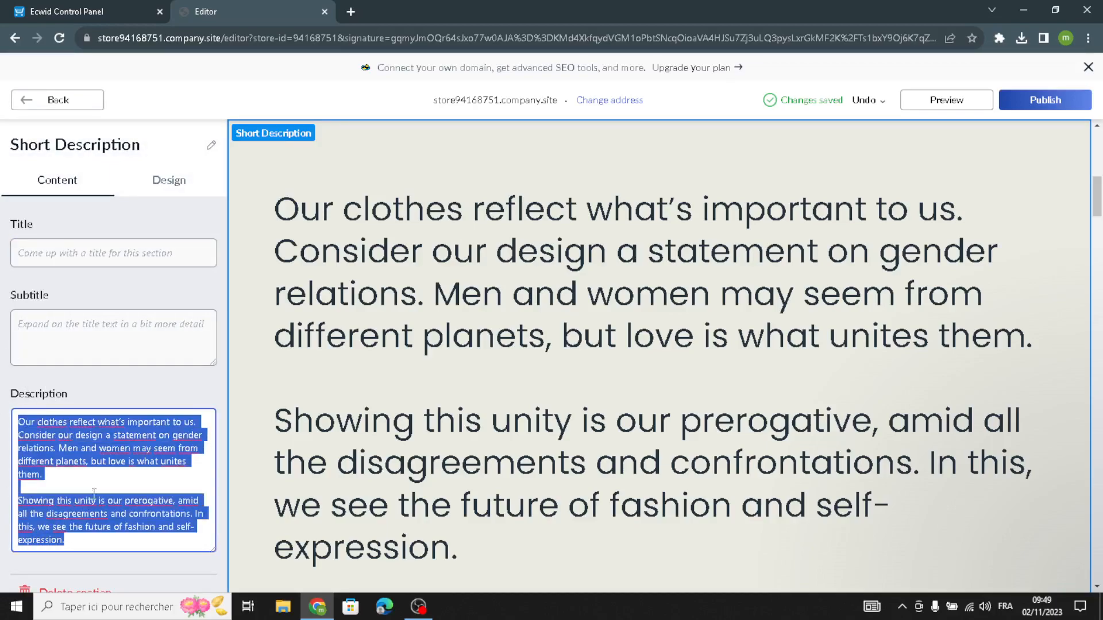
pyautogui.click(102, 560)
pyautogui.click(167, 179)
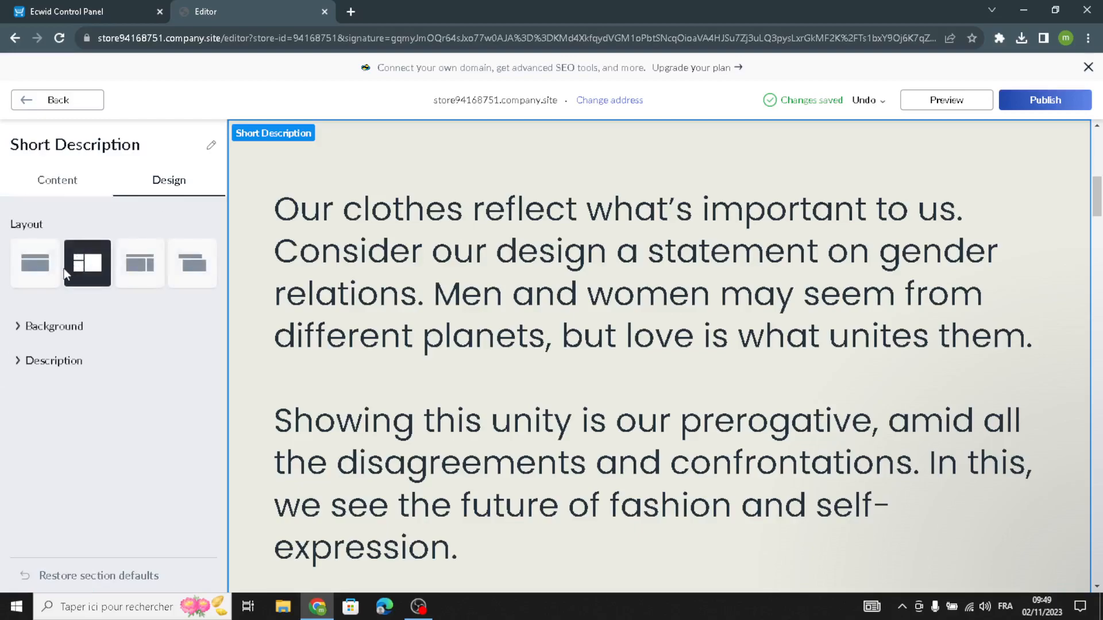
pyautogui.click(36, 247)
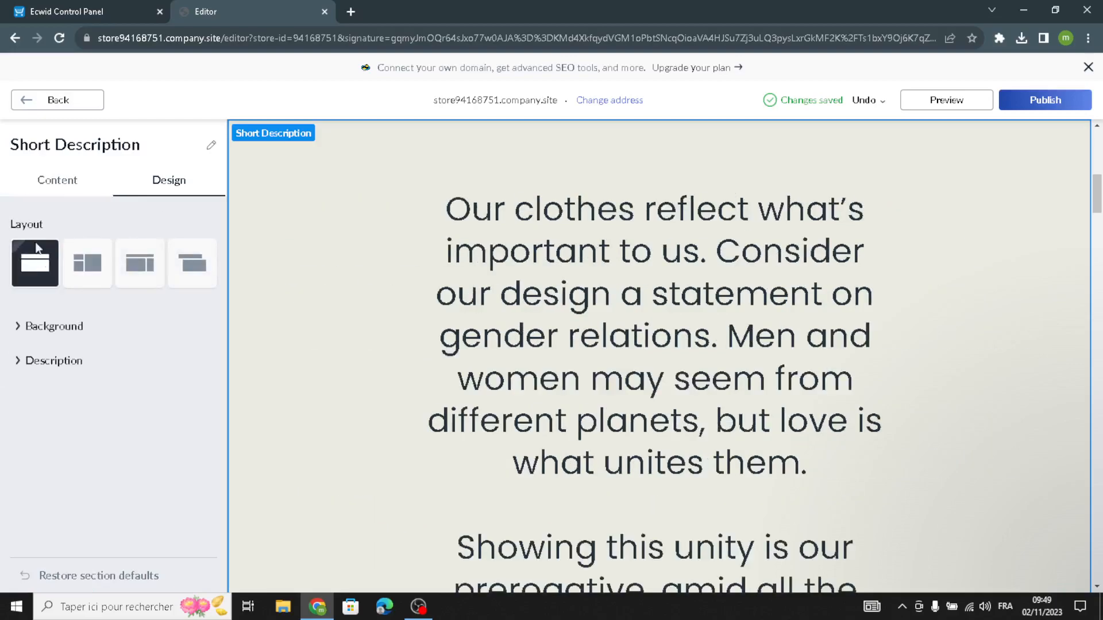
pyautogui.click(65, 100)
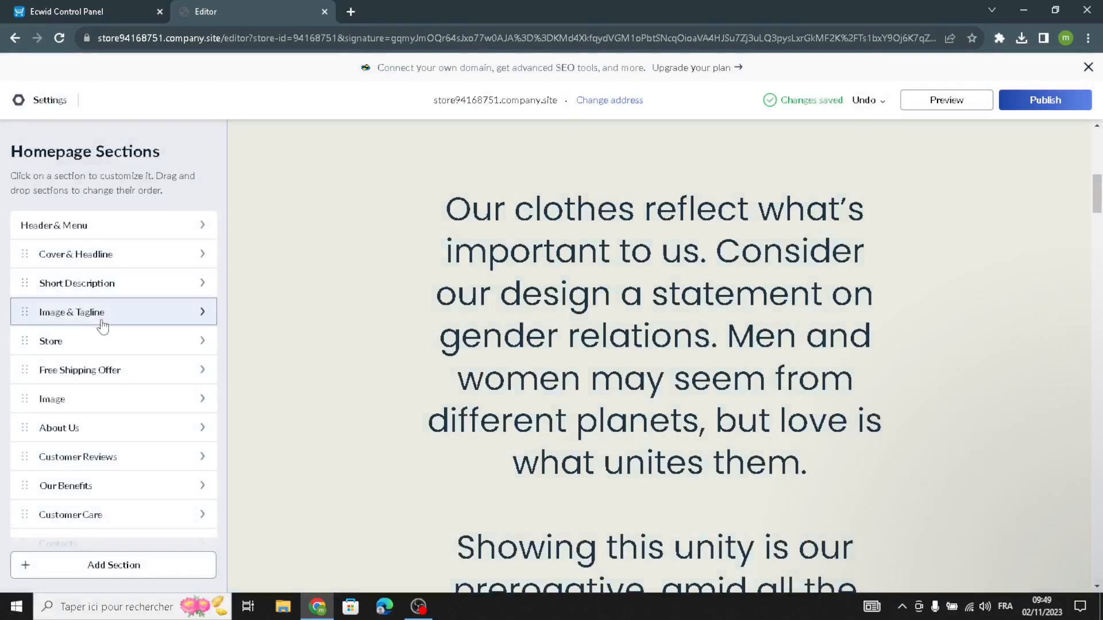
# Open the Image & Tagline section and change its layout to text on the left beside a large image on the right.
pyautogui.click(105, 321)
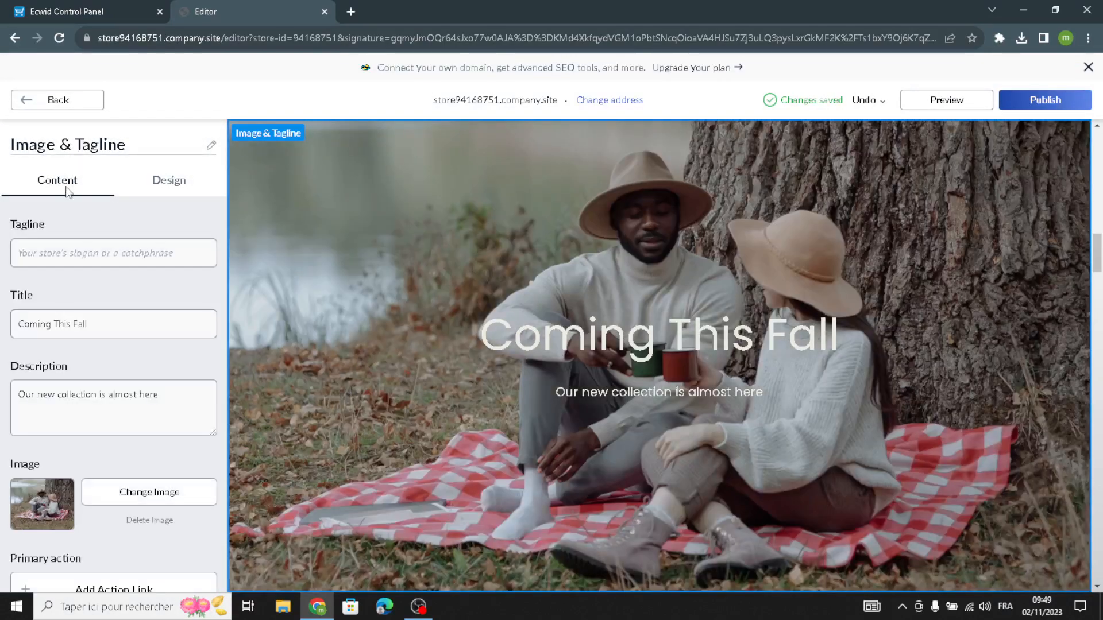
pyautogui.click(129, 252)
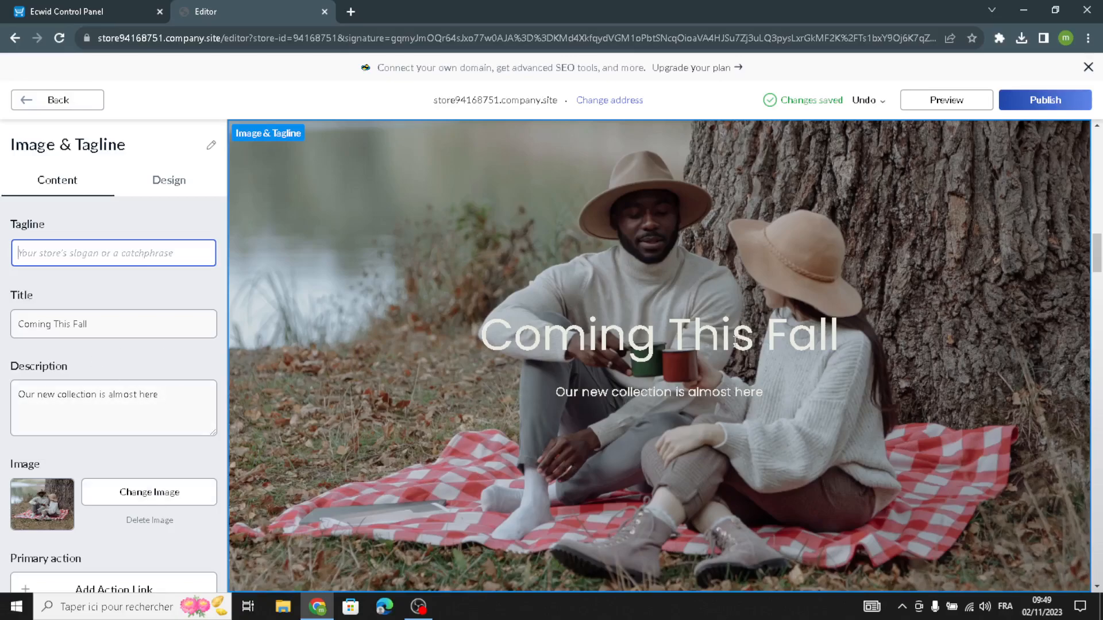
pyautogui.moveTo(178, 395); pyautogui.dragTo(2, 407)
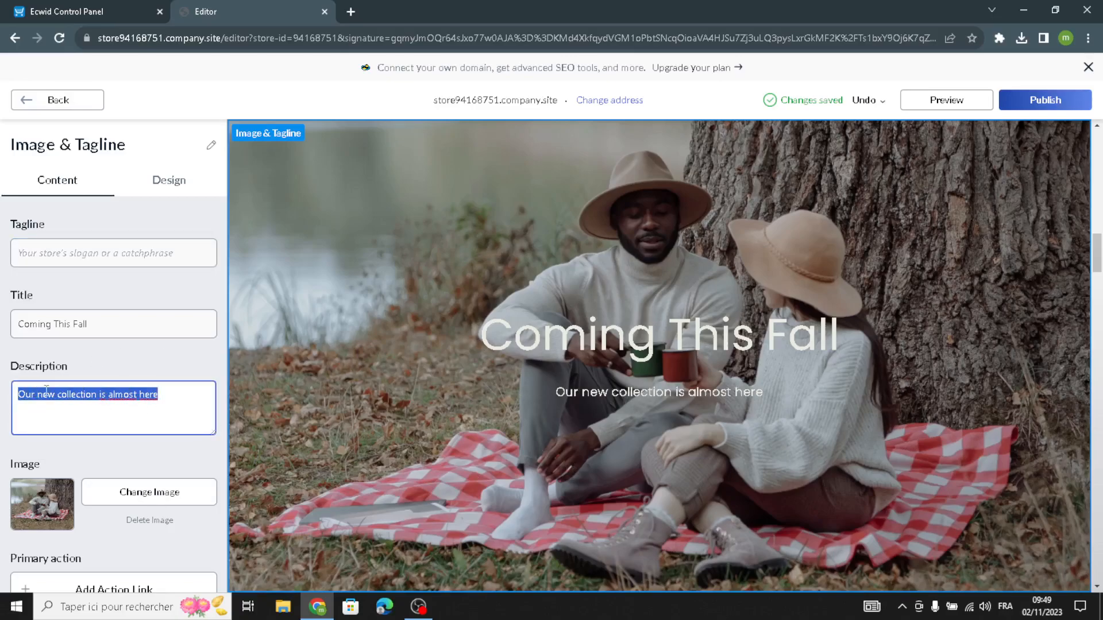
pyautogui.moveTo(109, 326); pyautogui.dragTo(51, 360)
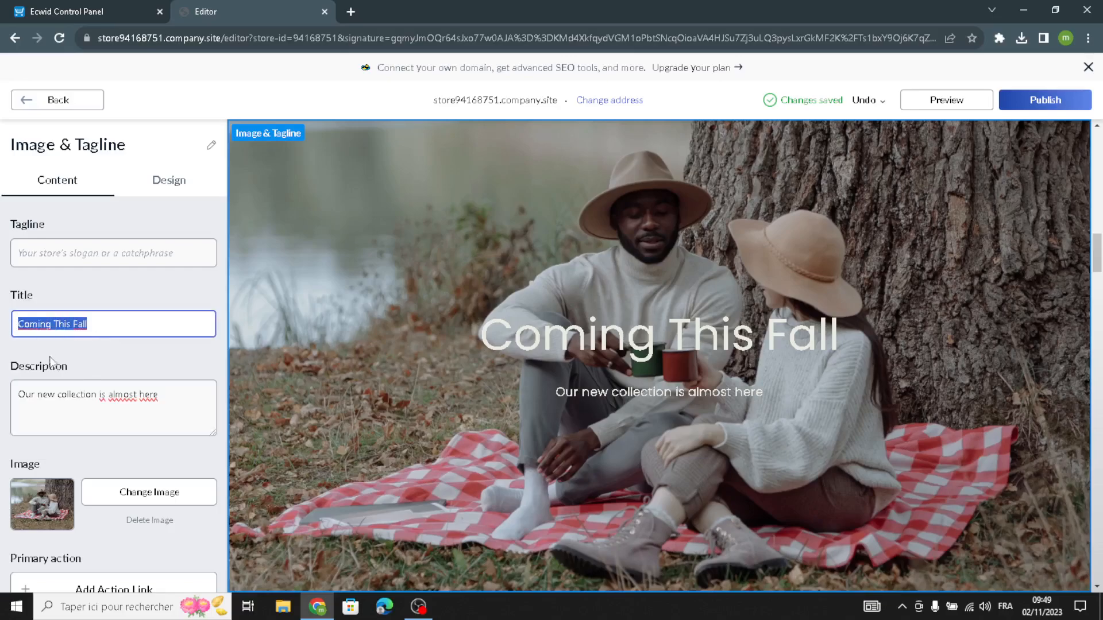
pyautogui.click(176, 407)
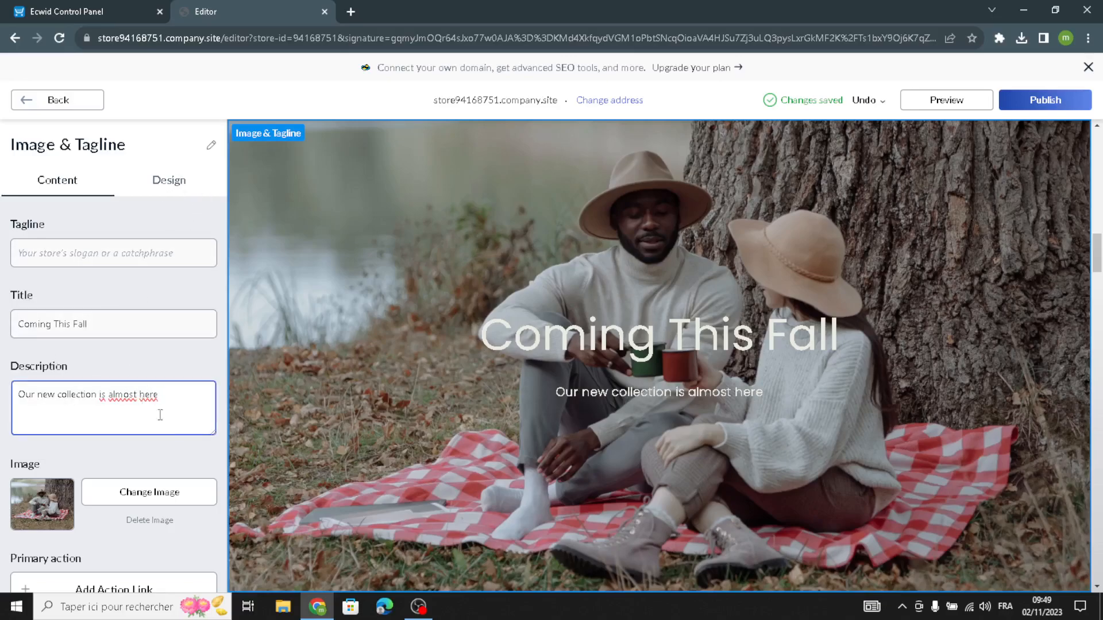
pyautogui.click(149, 180)
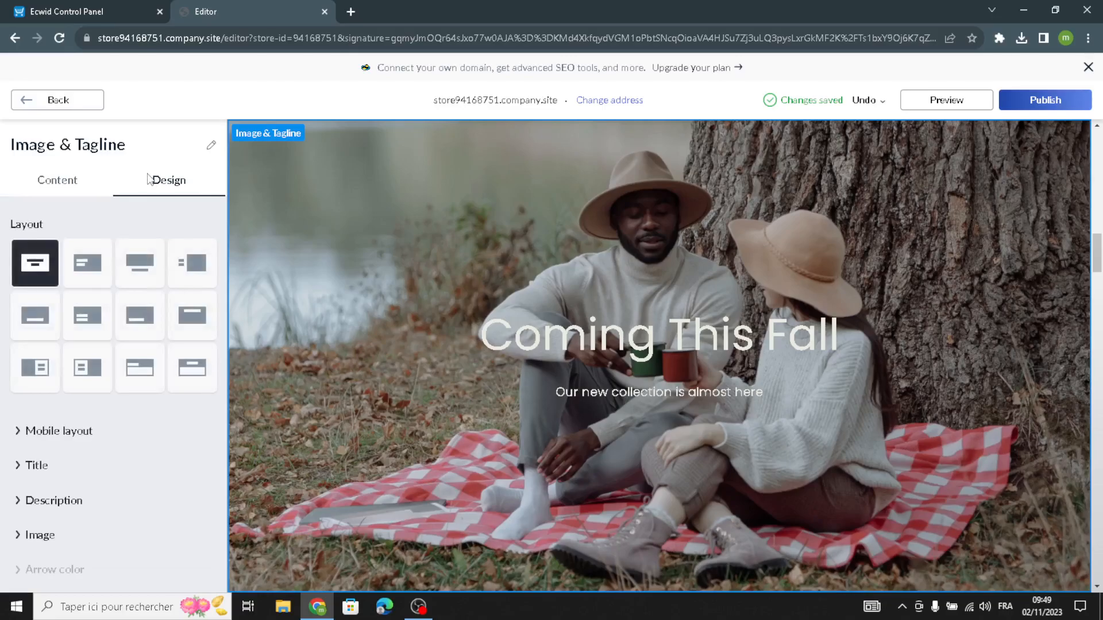
pyautogui.click(139, 263)
pyautogui.click(192, 263)
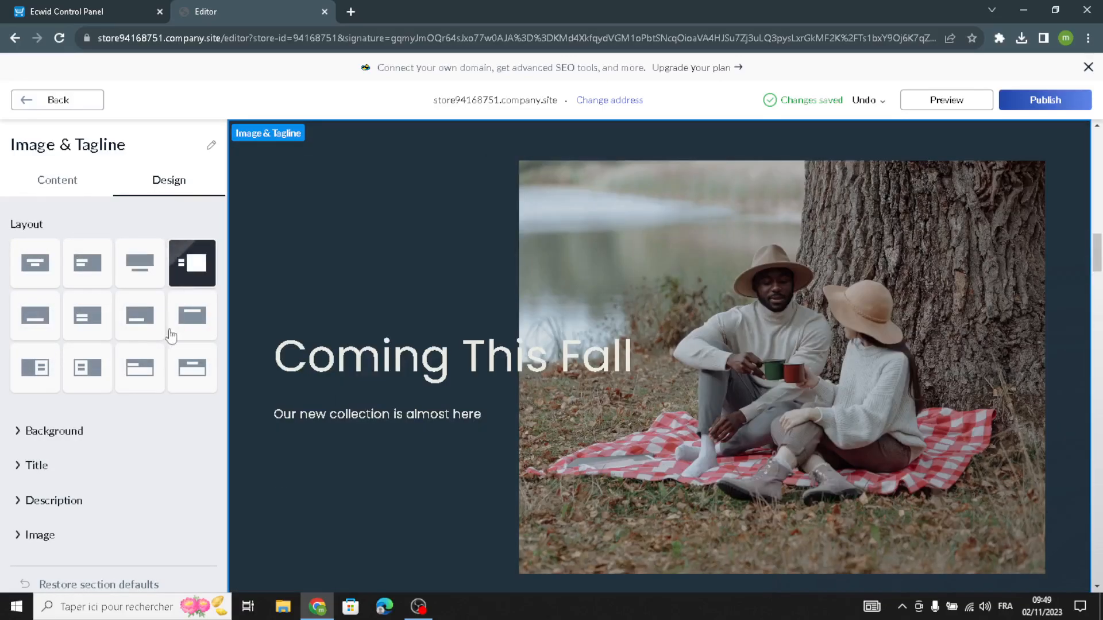
# Set the font of the Image & Tagline section's title to Alice.
pyautogui.click(58, 430)
pyautogui.scroll(-3, 83, 457)
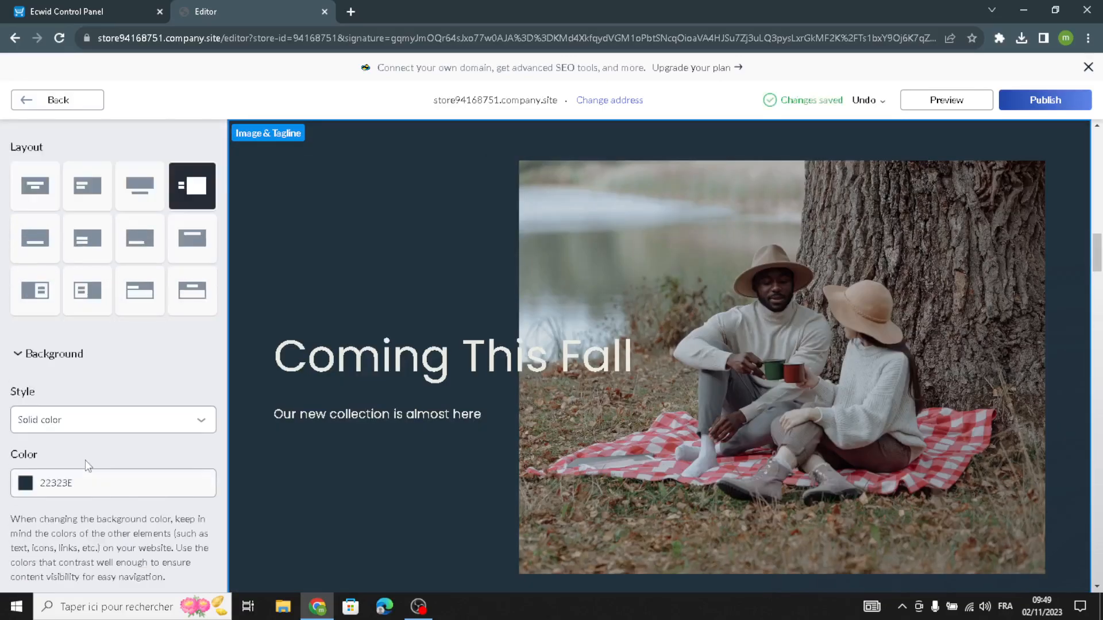
pyautogui.scroll(-2, 46, 459)
pyautogui.click(36, 457)
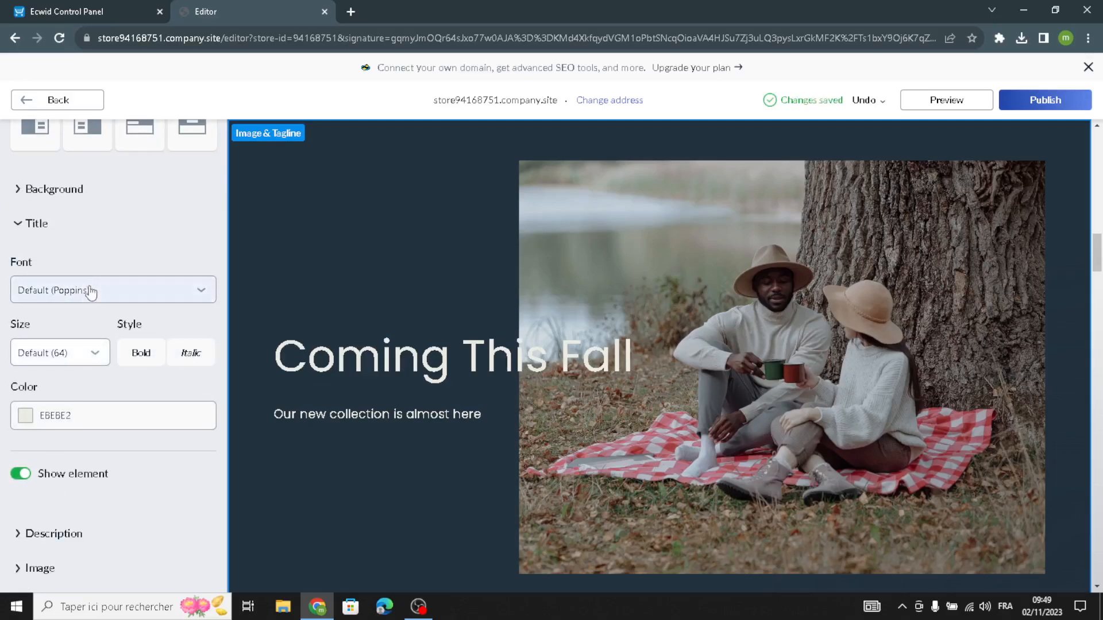
pyautogui.click(88, 291)
pyautogui.click(44, 477)
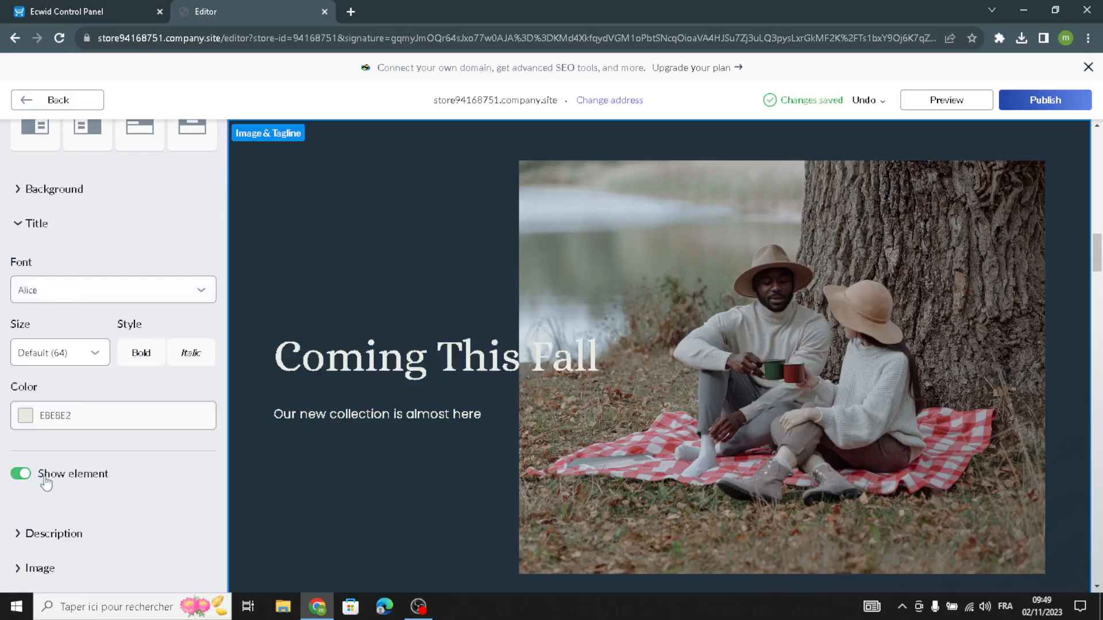
# Set the Image & Tagline description's size to 26 and its font to Alice, and return to the homepage sections.
pyautogui.scroll(-1, 60, 422)
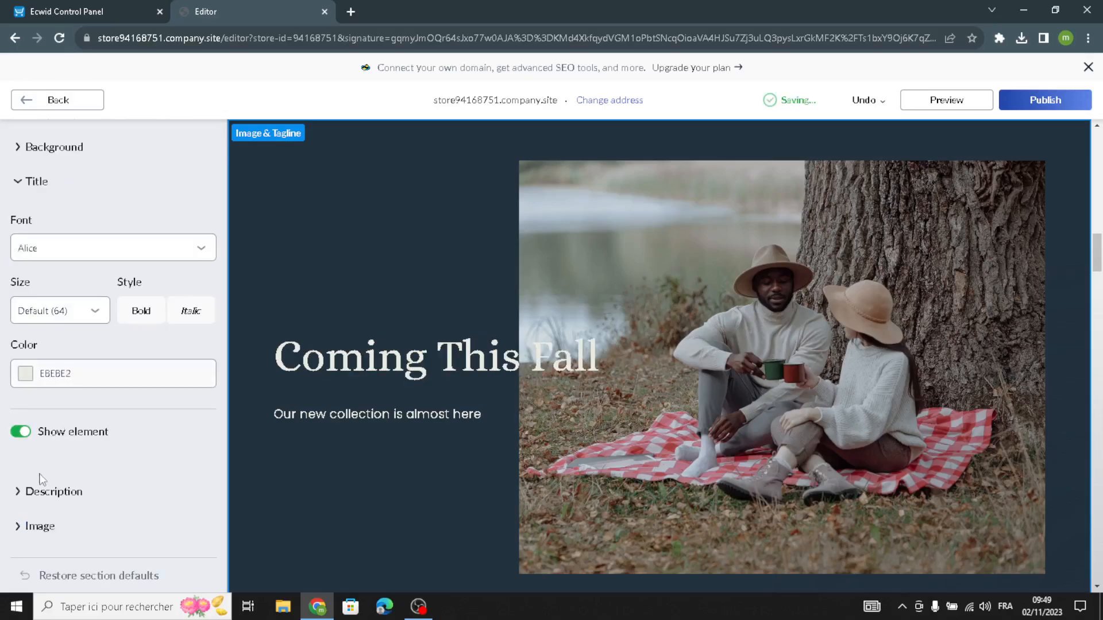
pyautogui.click(35, 492)
pyautogui.click(69, 348)
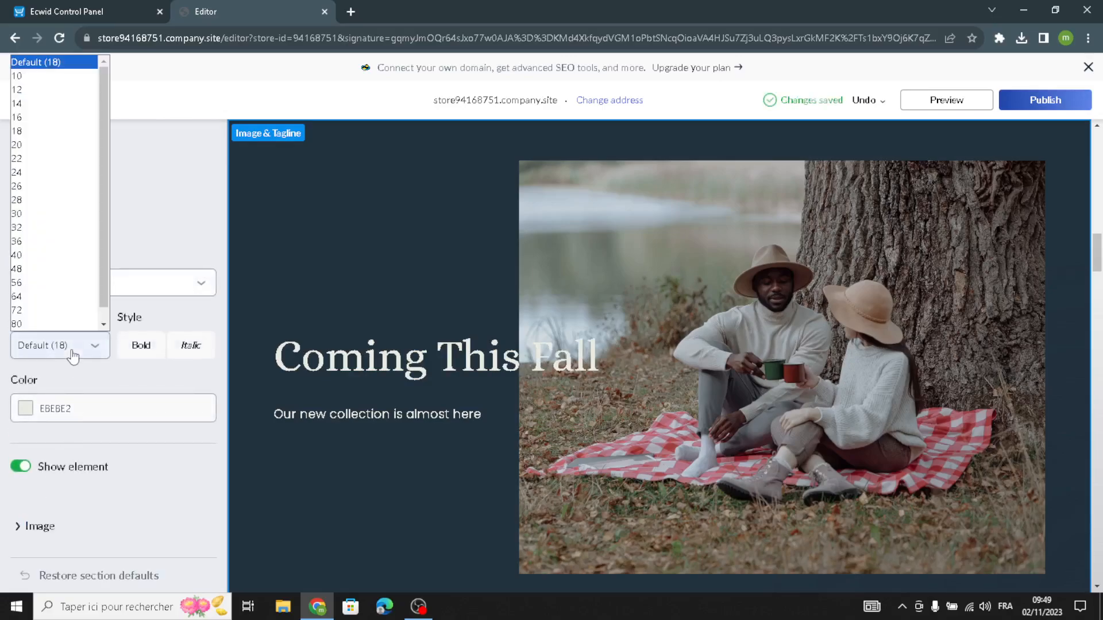
pyautogui.click(45, 188)
pyautogui.click(77, 287)
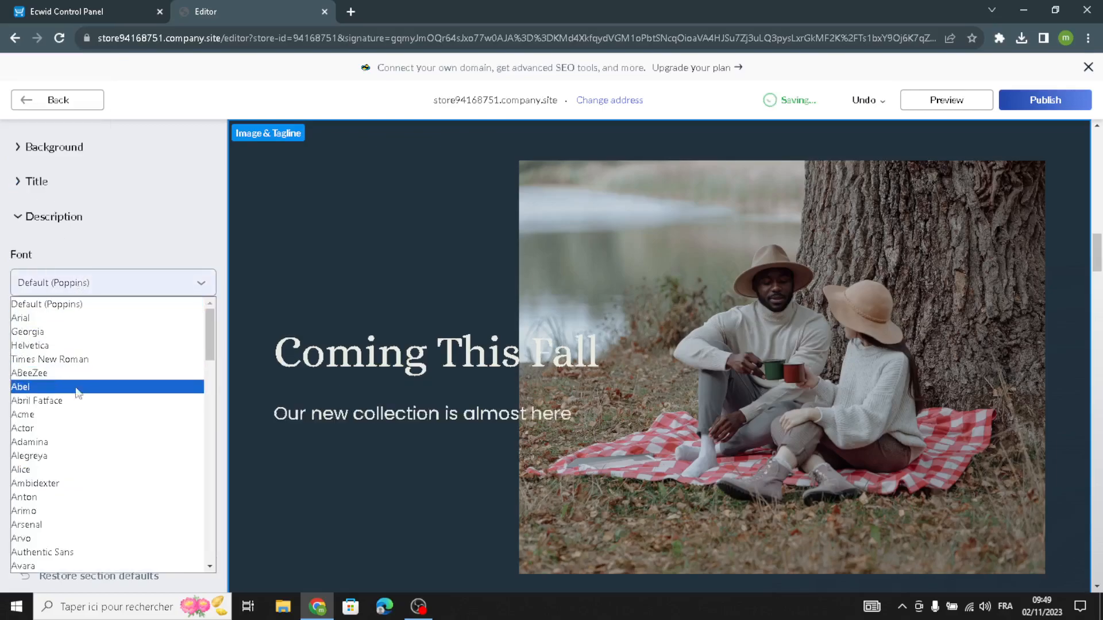
pyautogui.click(53, 469)
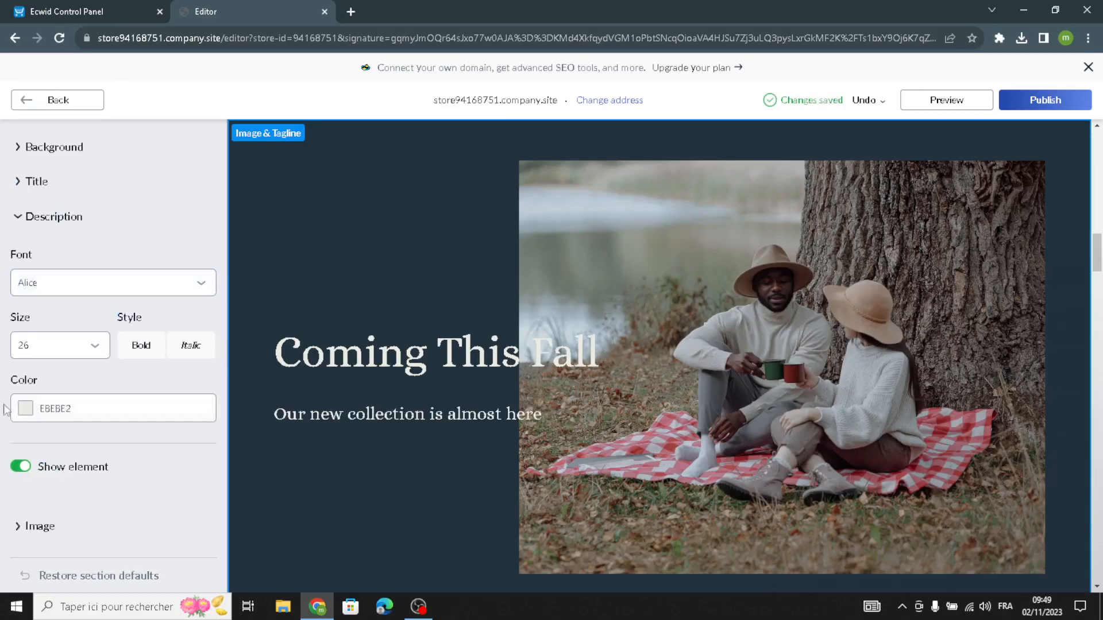
pyautogui.scroll(5, 46, 315)
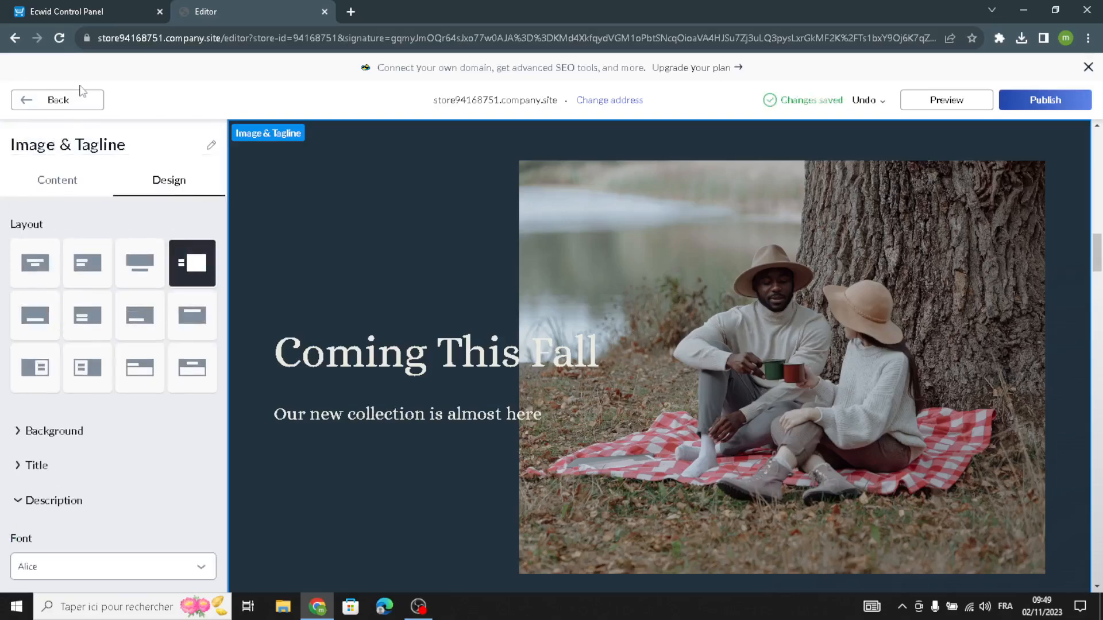
pyautogui.click(79, 98)
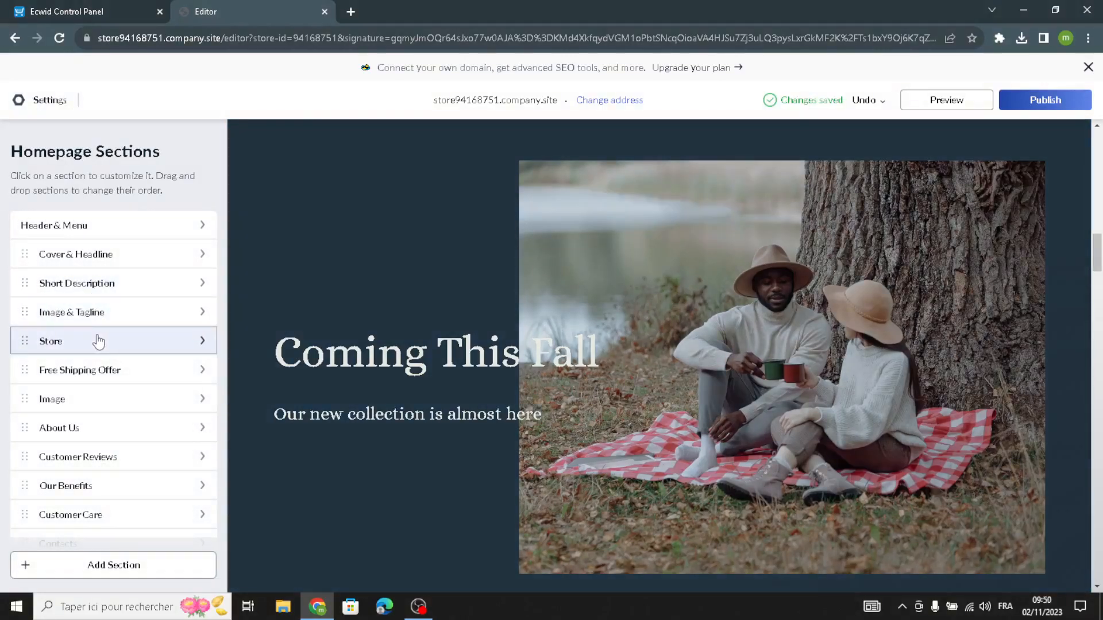
# Open the Store section, and switch to the Ecwid Control Panel to open a blank new product form.
pyautogui.click(101, 338)
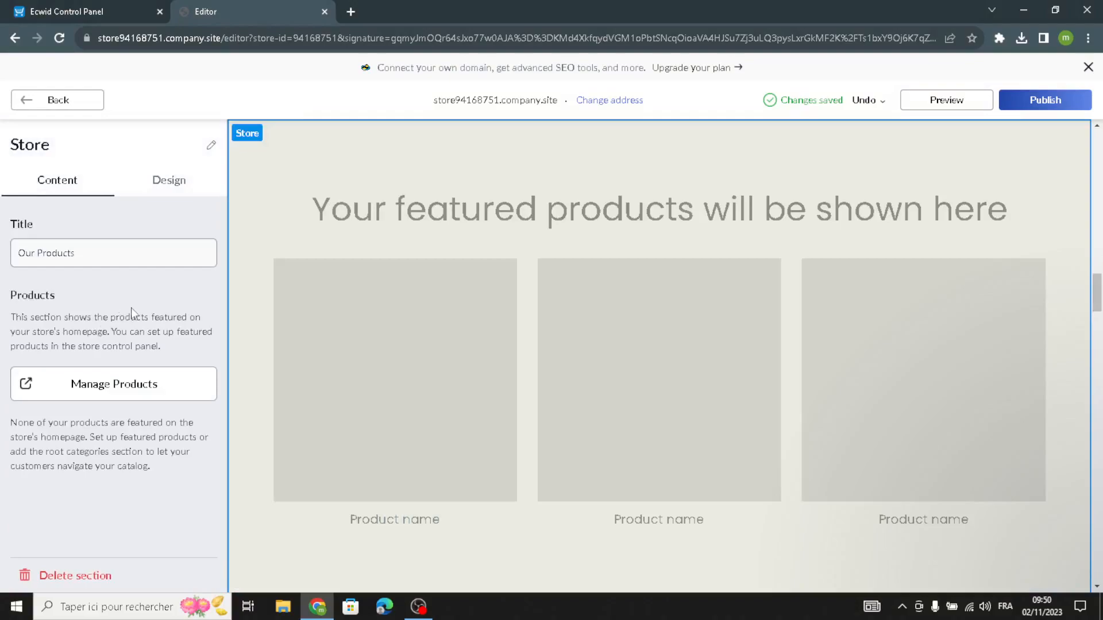
pyautogui.click(123, 7)
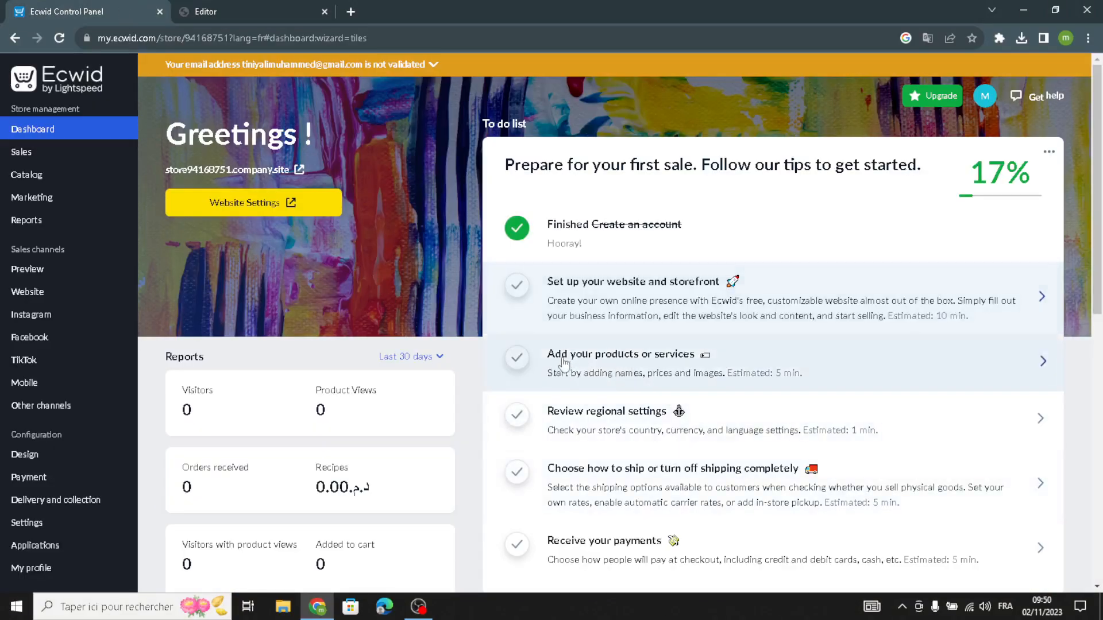
pyautogui.click(580, 367)
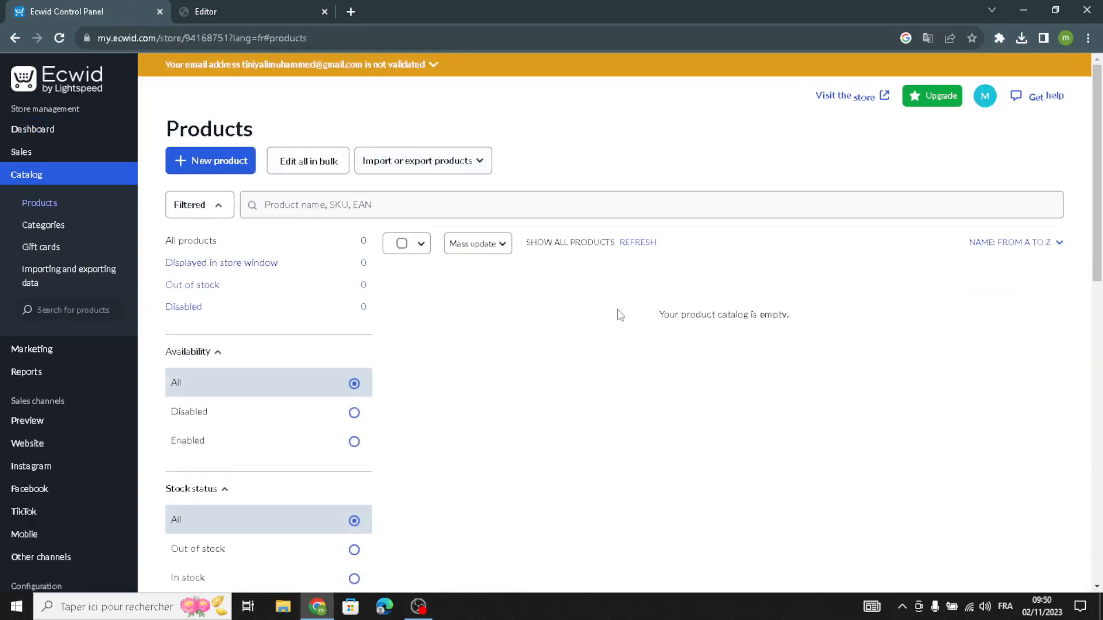
pyautogui.click(227, 173)
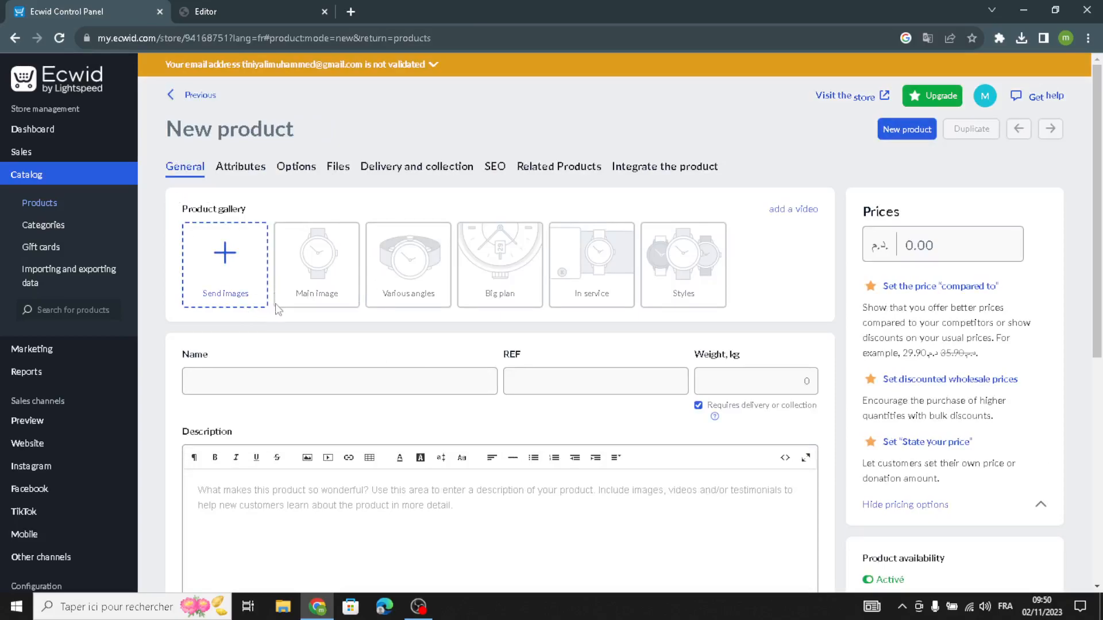
# Examine the new product form's name, reference, weight, price and description fields and its remaining options.
pyautogui.click(209, 378)
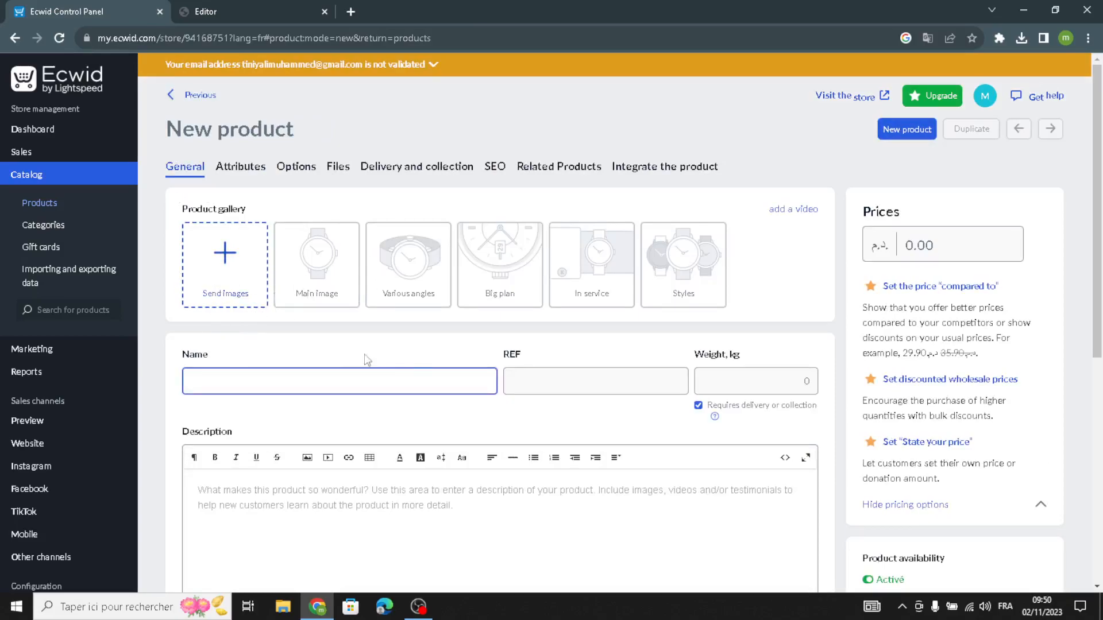
pyautogui.click(532, 387)
pyautogui.click(750, 380)
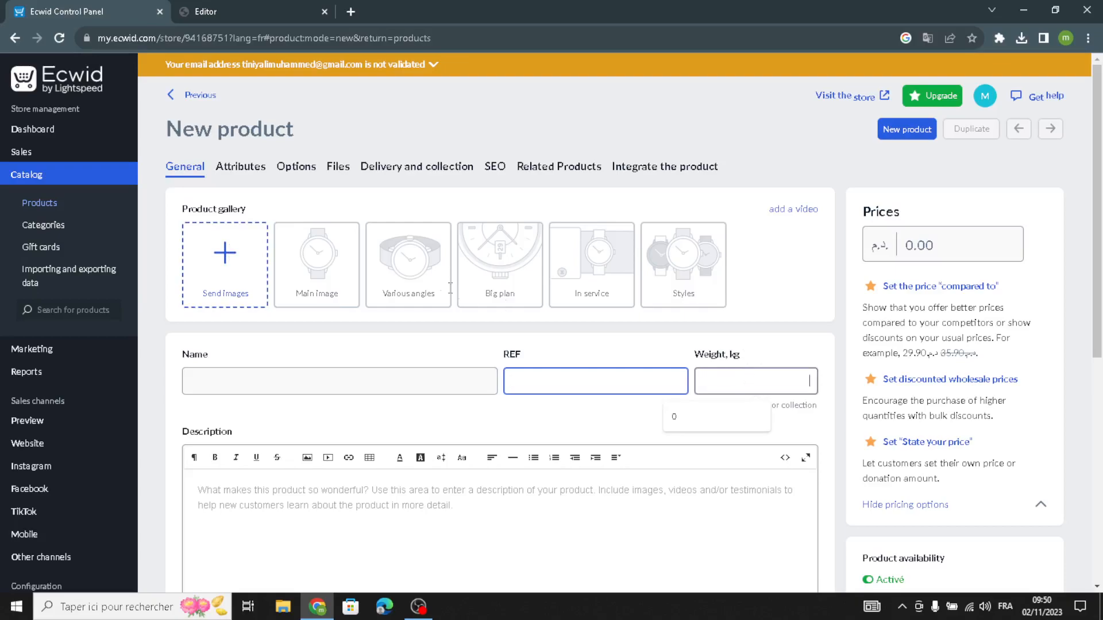
pyautogui.click(741, 313)
pyautogui.click(906, 247)
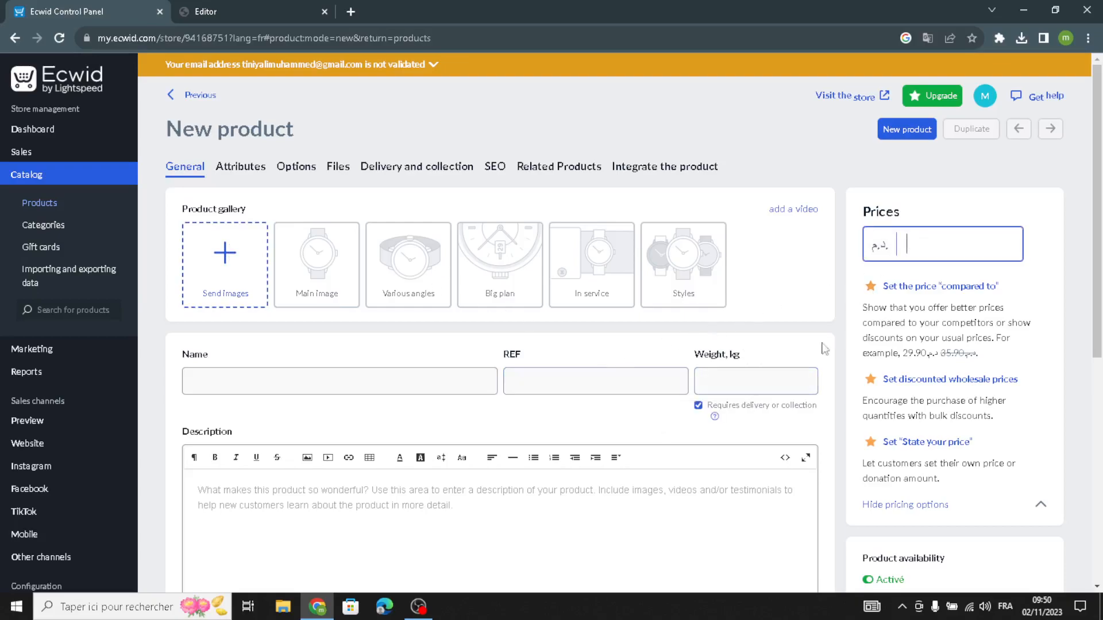
pyautogui.scroll(-3, 428, 540)
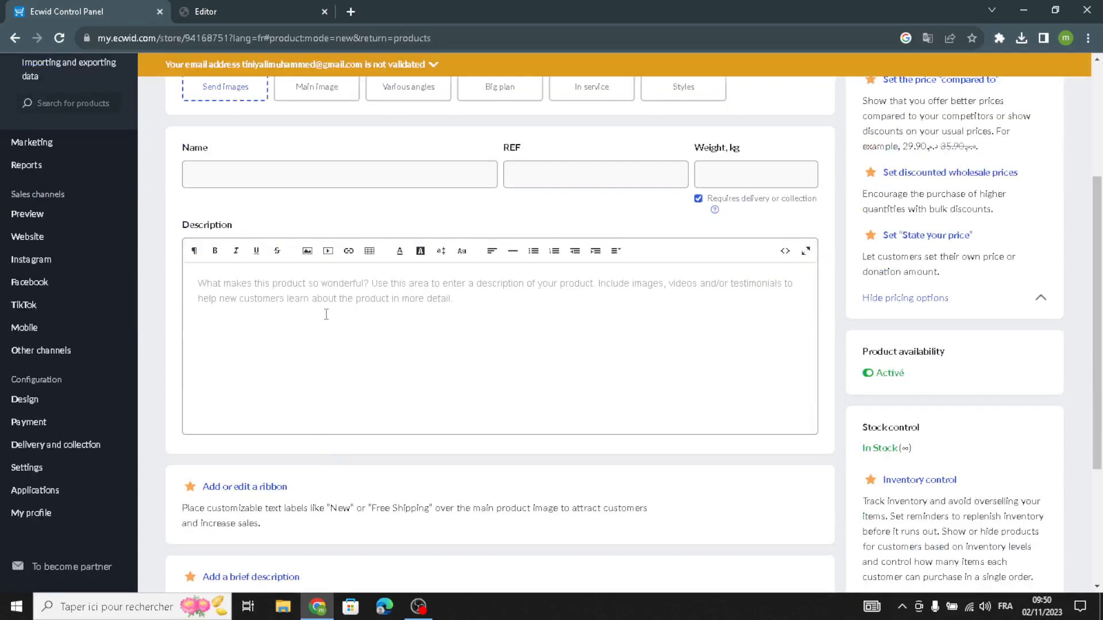
pyautogui.scroll(-5, 367, 448)
pyautogui.scroll(12, 364, 446)
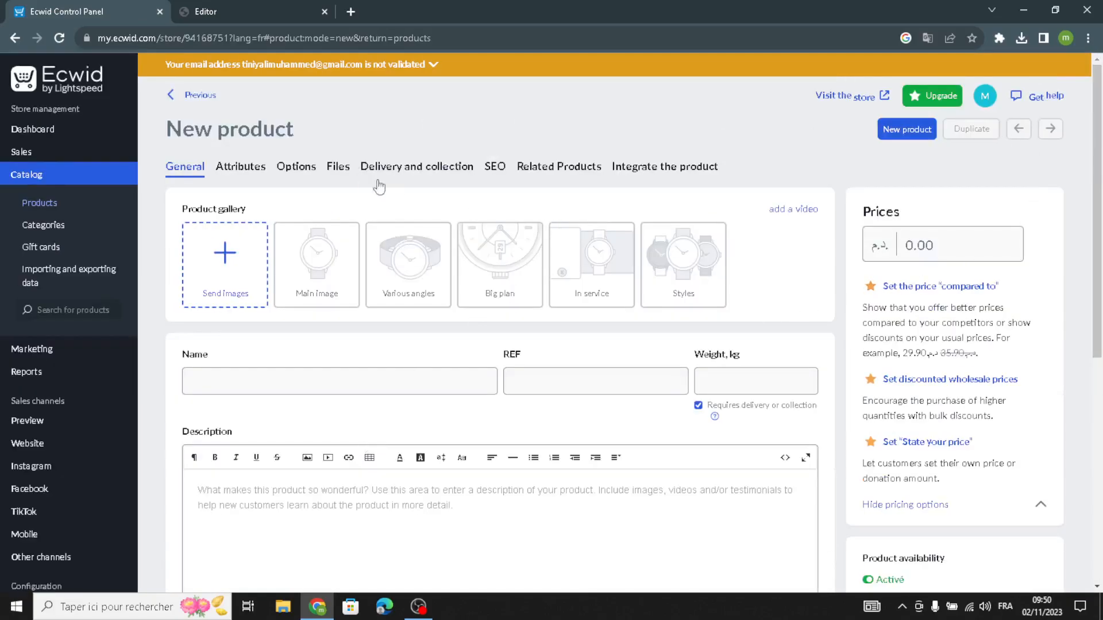
# Switch back to the Editor, examine the Store section's background and other design options, and return to the homepage sections.
pyautogui.click(294, 8)
pyautogui.click(168, 183)
pyautogui.click(77, 240)
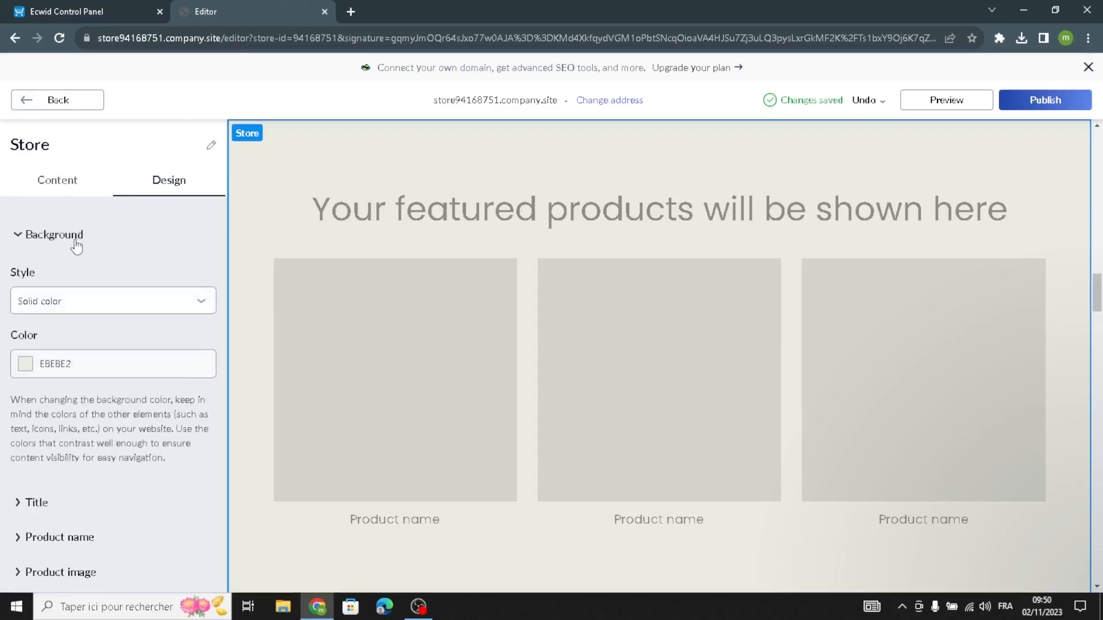
pyautogui.scroll(-3, 92, 385)
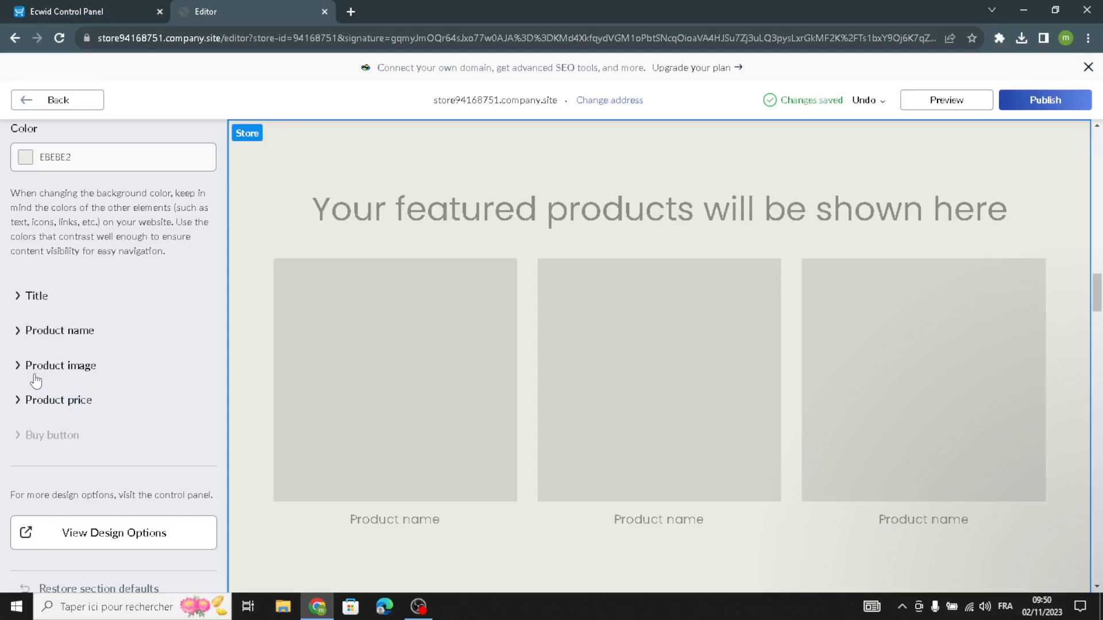
pyautogui.scroll(3, 16, 404)
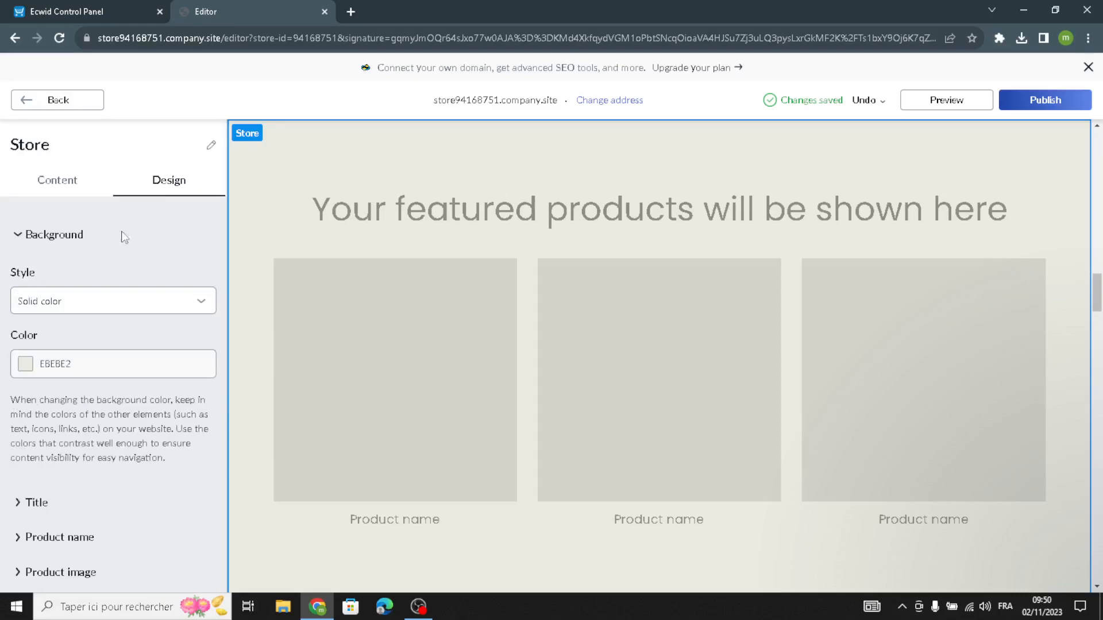
pyautogui.click(92, 109)
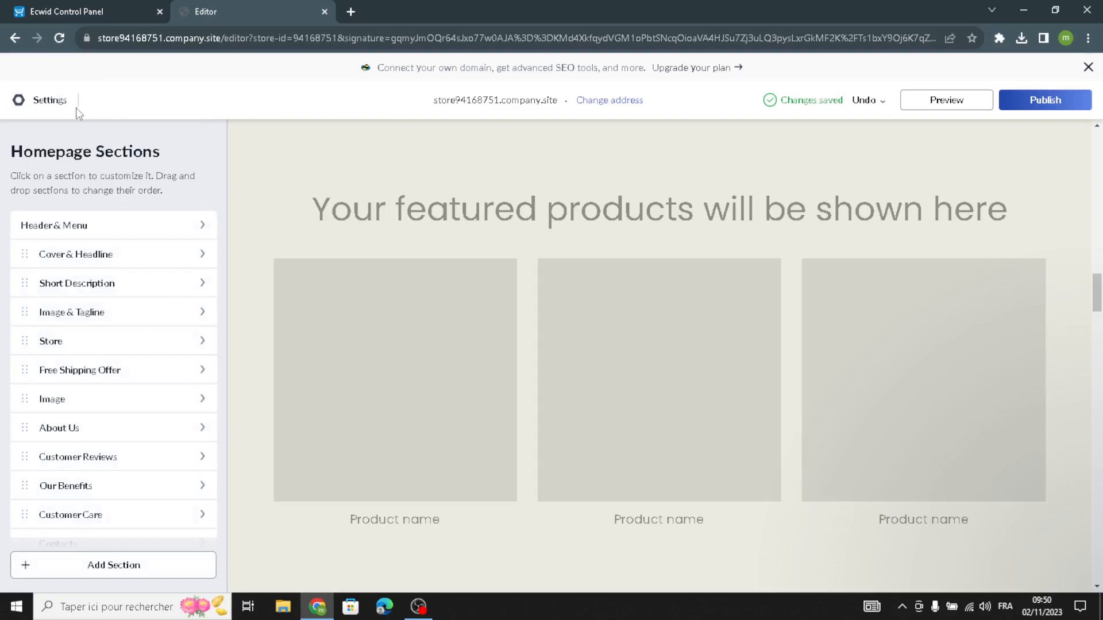
# Try the two-column, three-item row and collapsible list layouts on the Free Shipping Offer section, and reselect the scrolling banner layout.
pyautogui.click(89, 374)
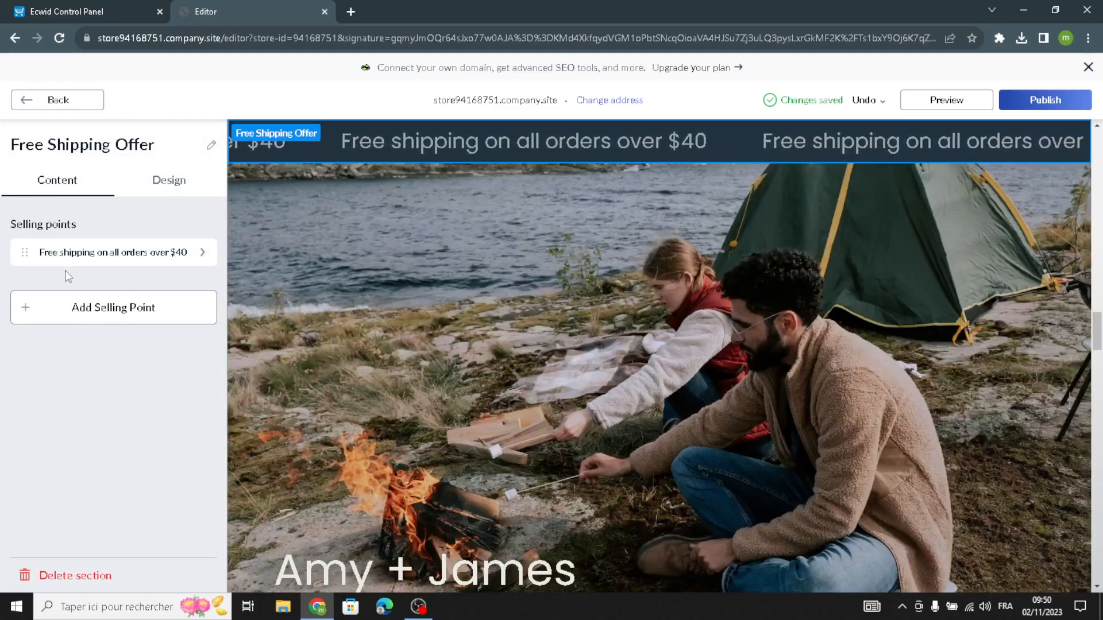
pyautogui.moveTo(154, 144); pyautogui.dragTo(5, 145)
pyautogui.click(148, 144)
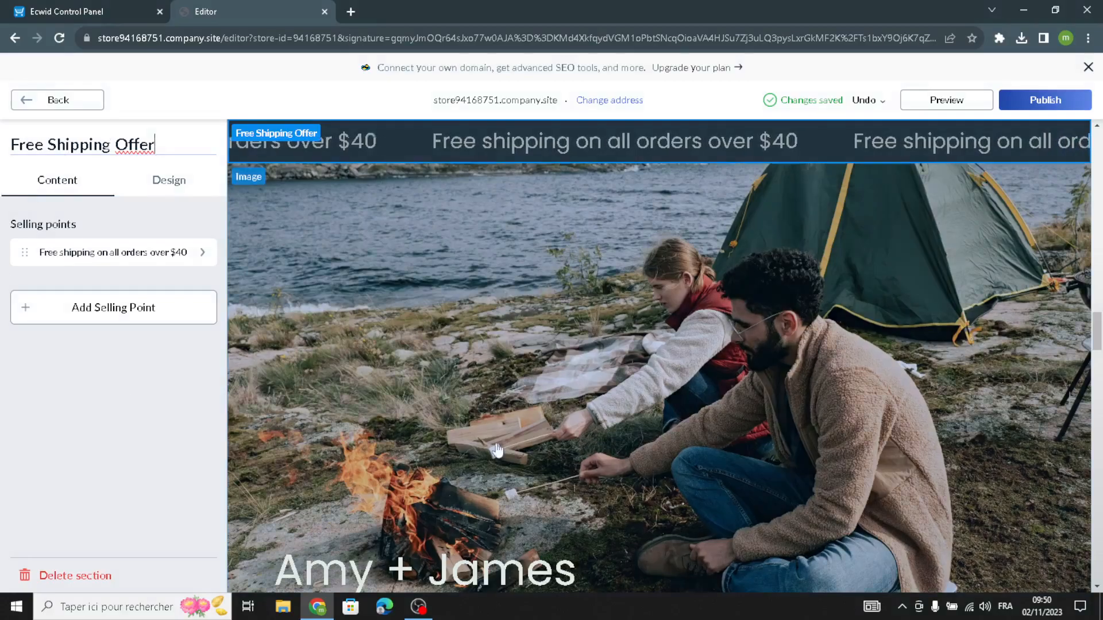
pyautogui.click(147, 193)
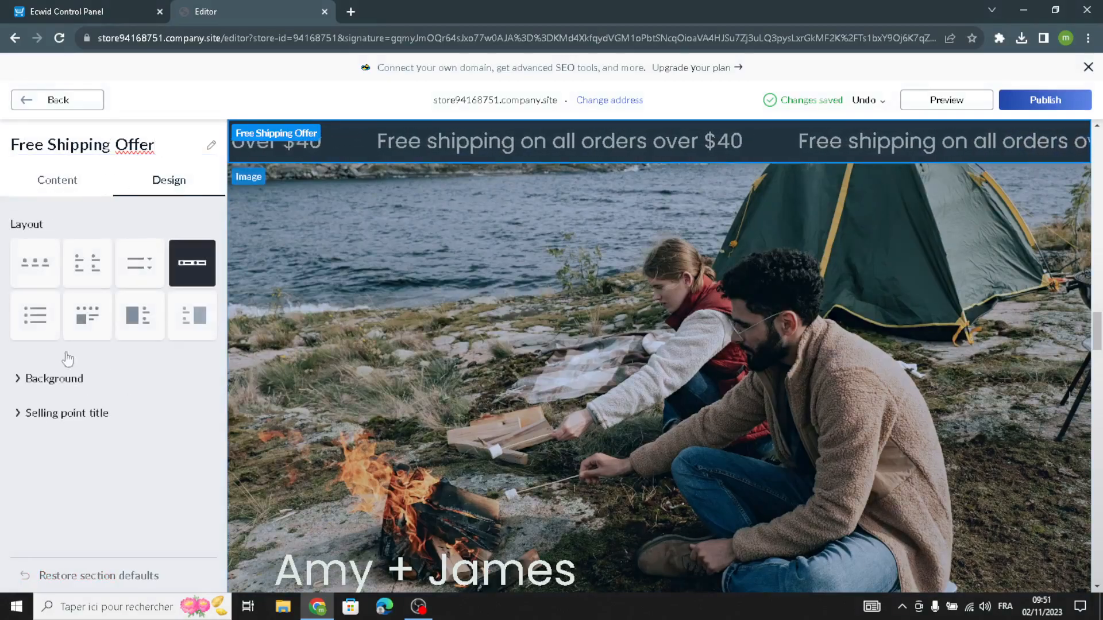
pyautogui.click(93, 274)
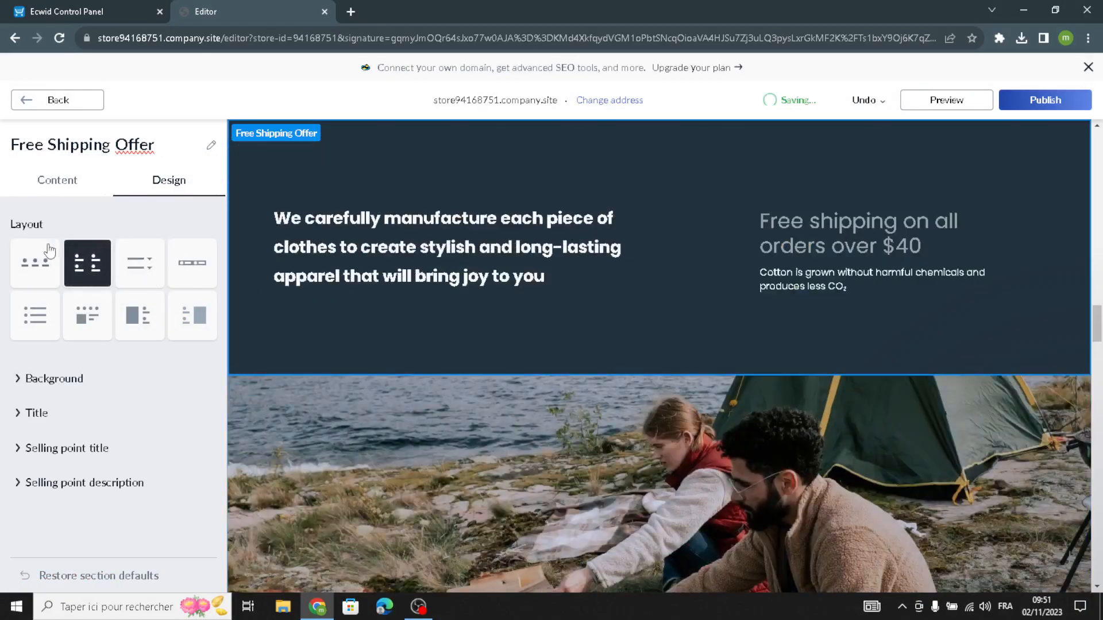
pyautogui.click(46, 252)
pyautogui.click(151, 268)
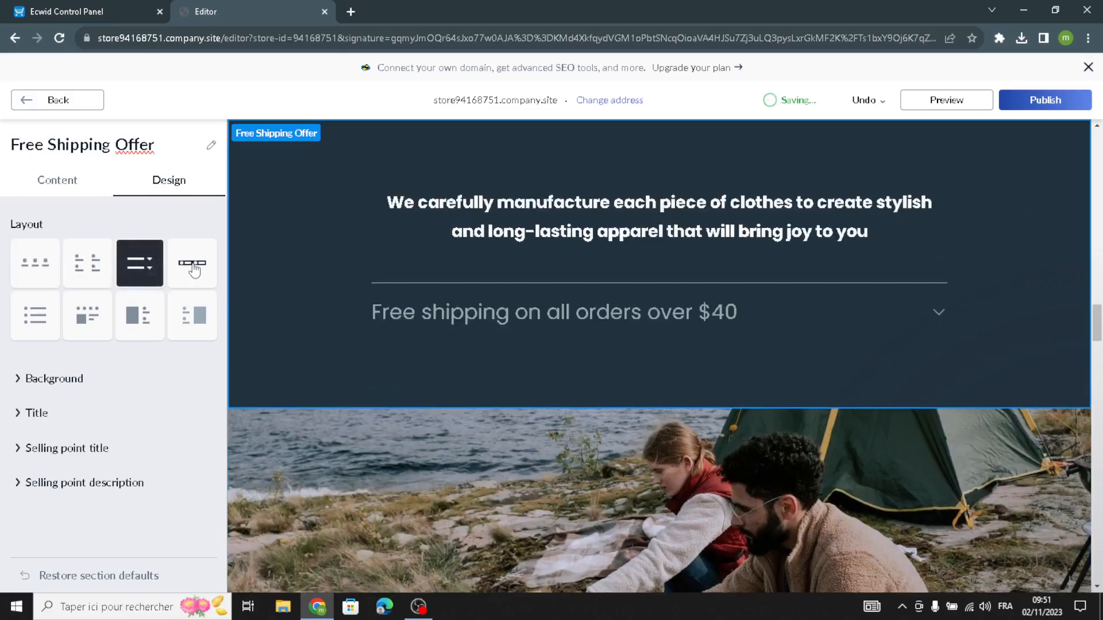
pyautogui.click(192, 266)
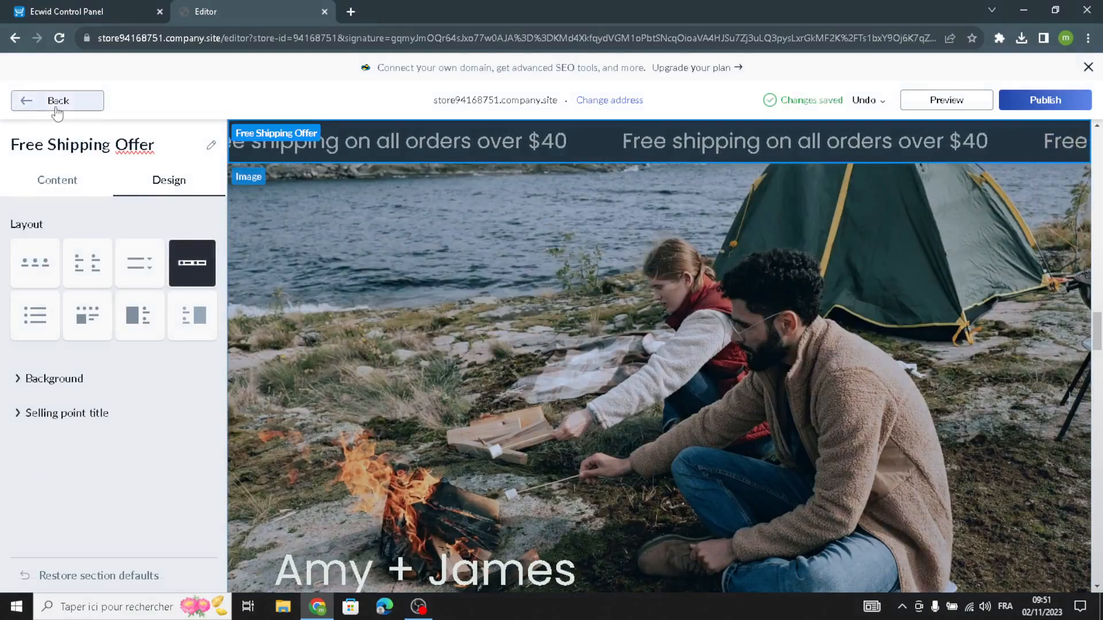
# Open the Image homepage section and examine its tagline, title, description, image and action link fields.
pyautogui.click(52, 103)
pyautogui.click(73, 397)
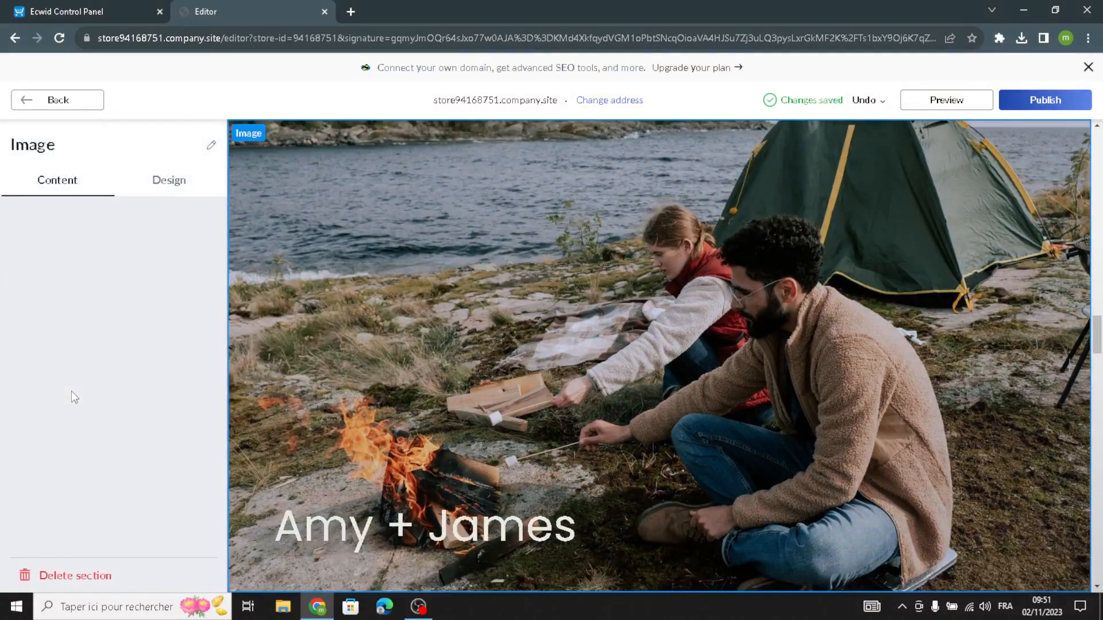
pyautogui.click(91, 414)
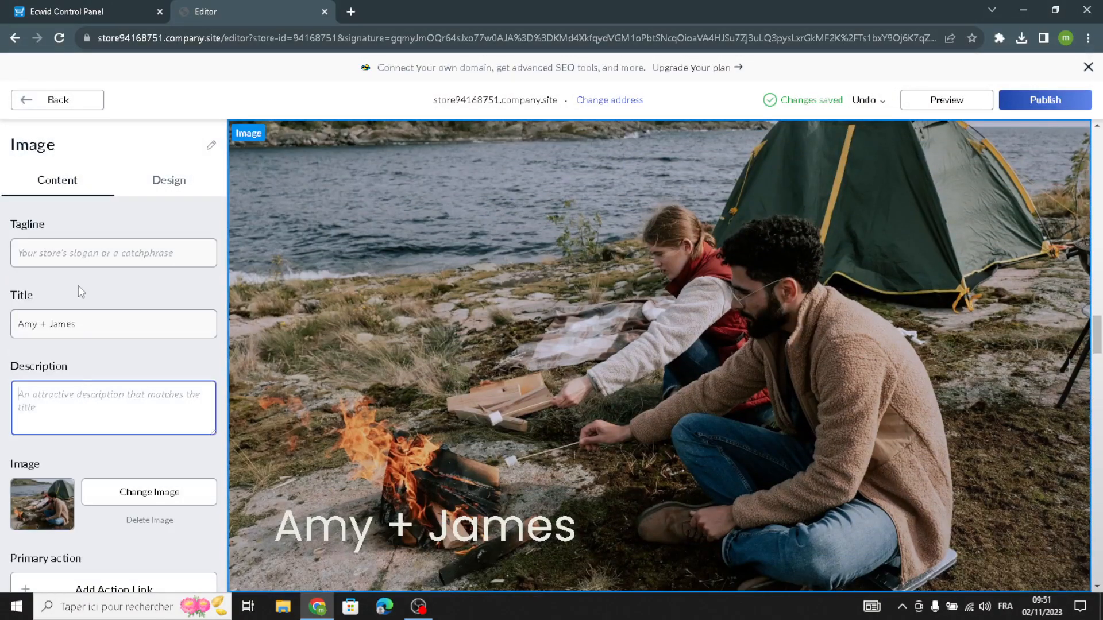
pyautogui.scroll(-2, 115, 471)
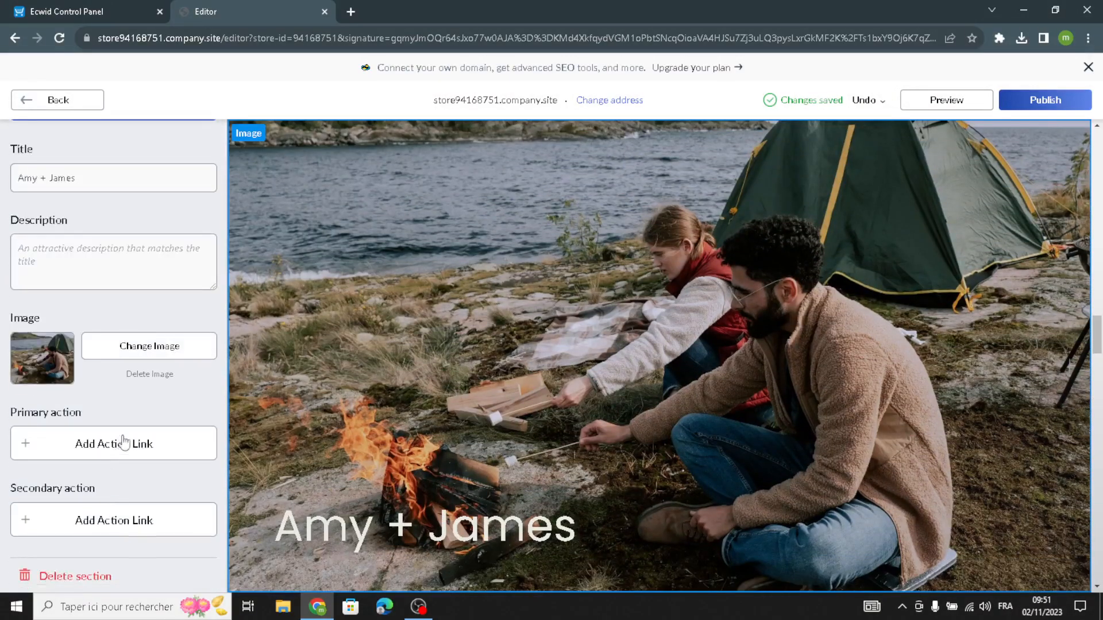
pyautogui.scroll(2, 142, 332)
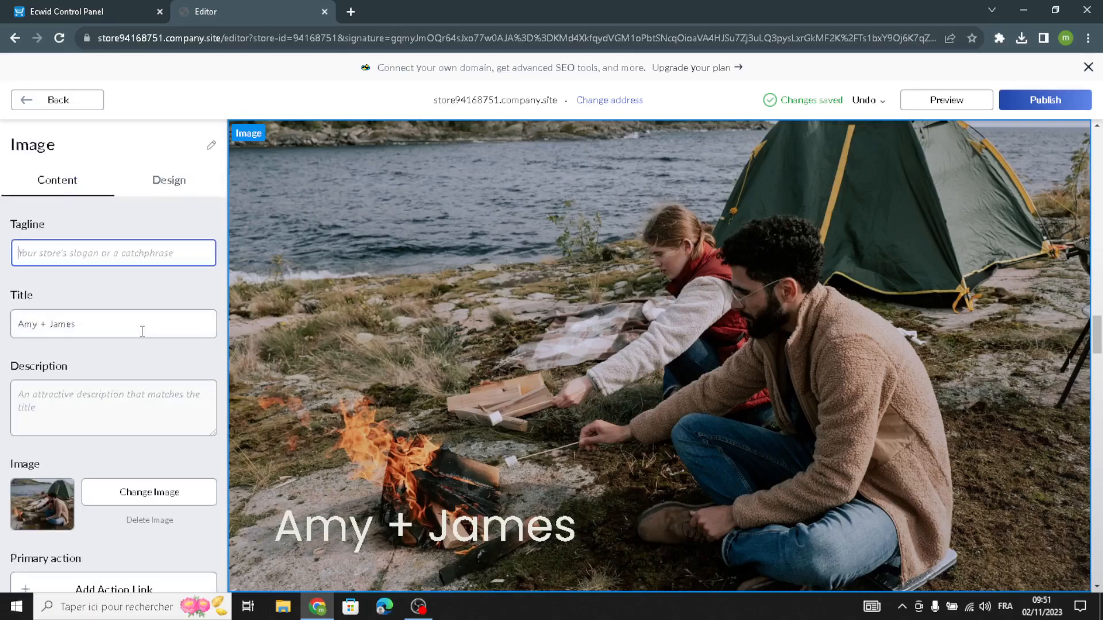
# Try the Image section's split layout, apply the layout with the title below a framed picture, and return to the homepage sections.
pyautogui.click(166, 193)
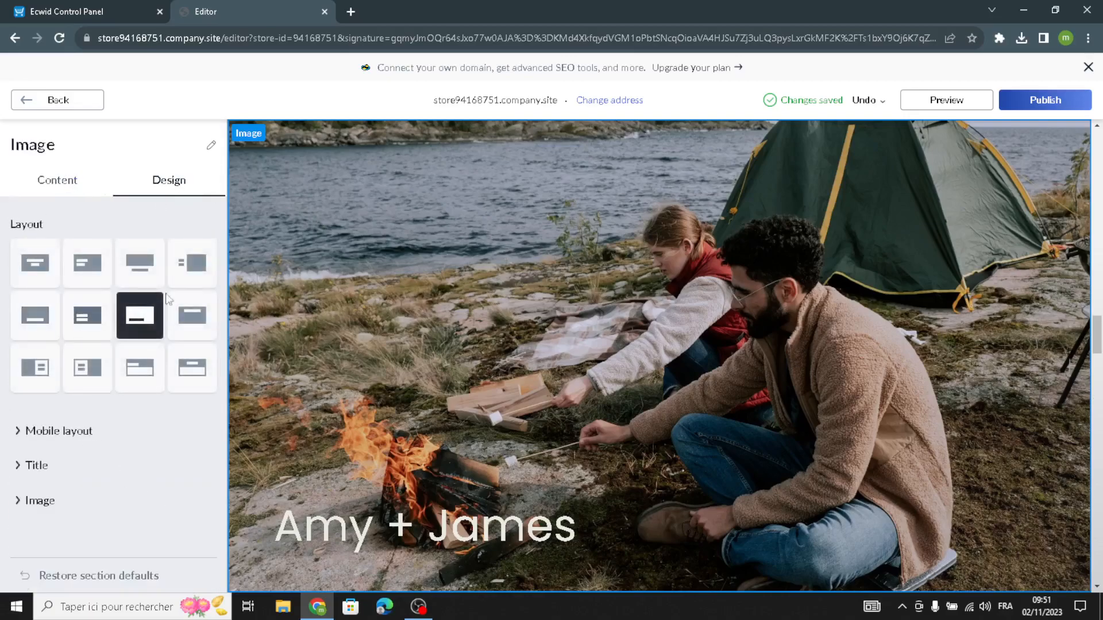
pyautogui.click(35, 368)
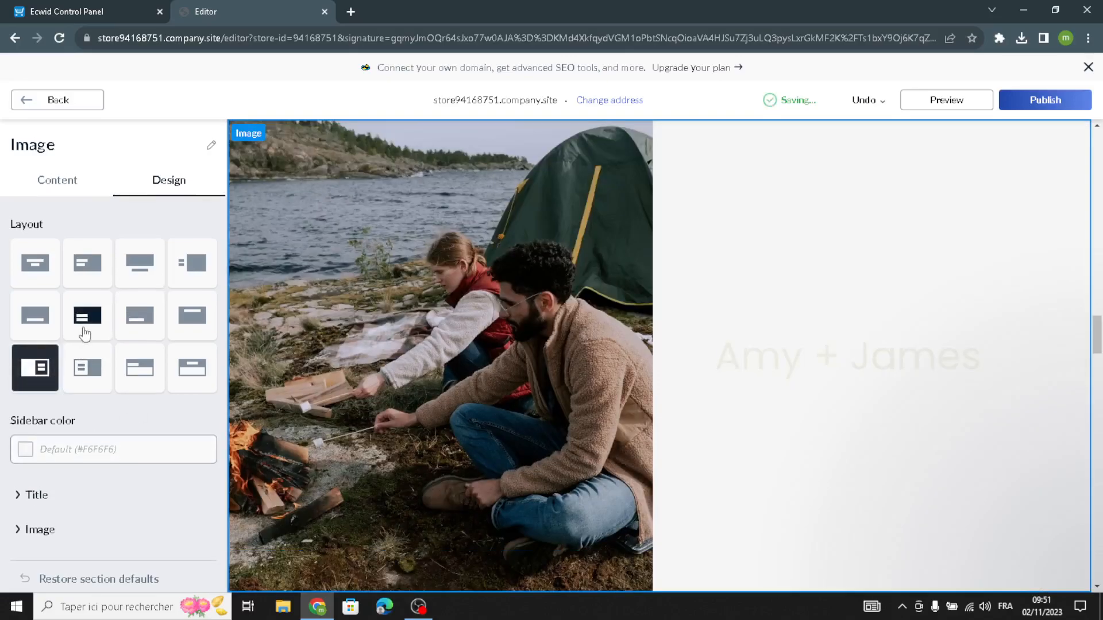
pyautogui.click(139, 261)
pyautogui.click(54, 431)
pyautogui.scroll(-3, 59, 450)
pyautogui.scroll(3, 59, 450)
pyautogui.click(72, 103)
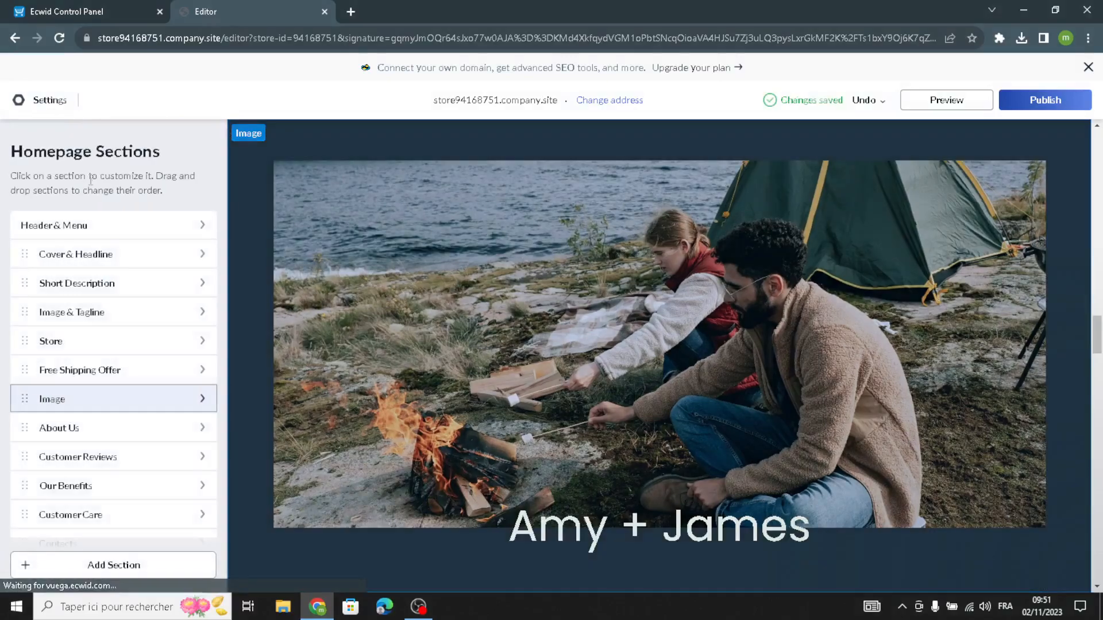
# Open the About Us section and examine its title field and full description text.
pyautogui.click(117, 434)
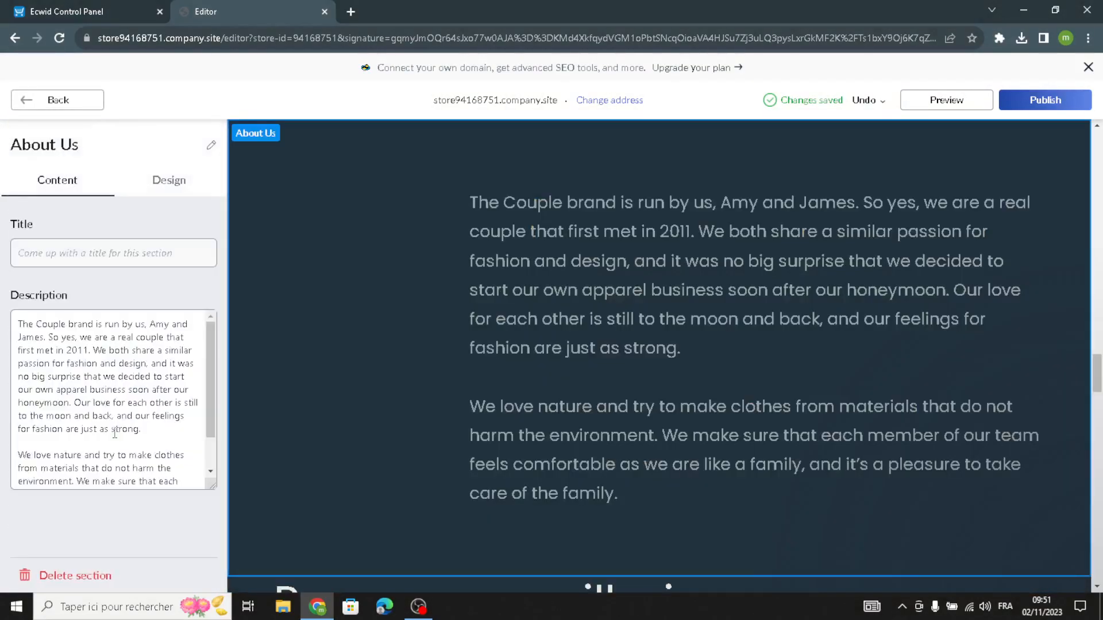
pyautogui.scroll(-1, 132, 469)
pyautogui.scroll(1, 144, 471)
pyautogui.scroll(-1, 77, 356)
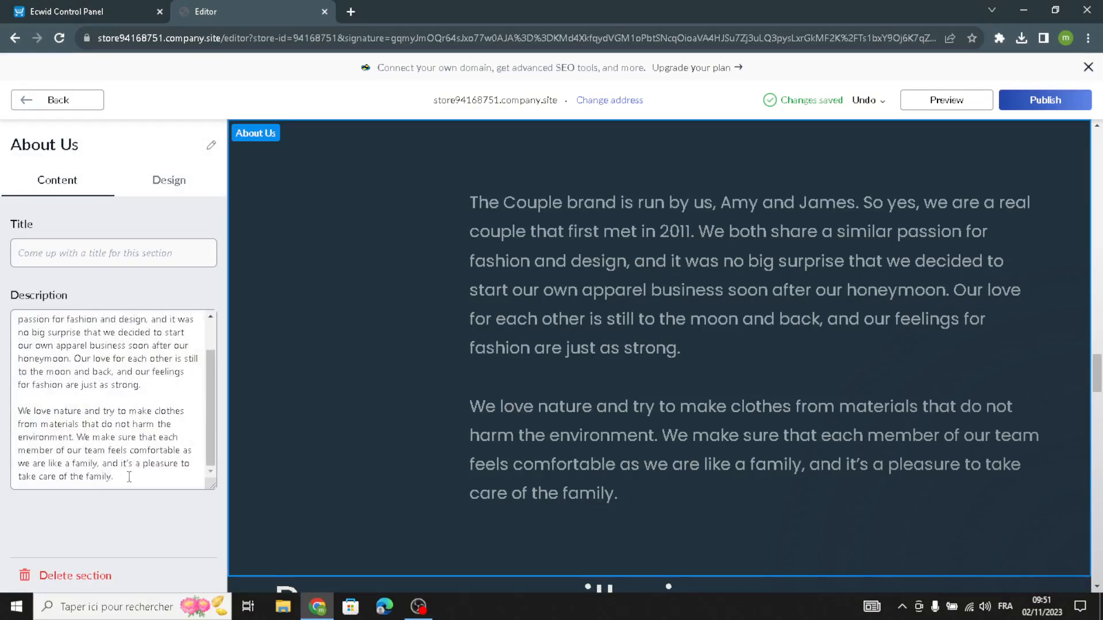
pyautogui.moveTo(131, 477); pyautogui.dragTo(3, 260)
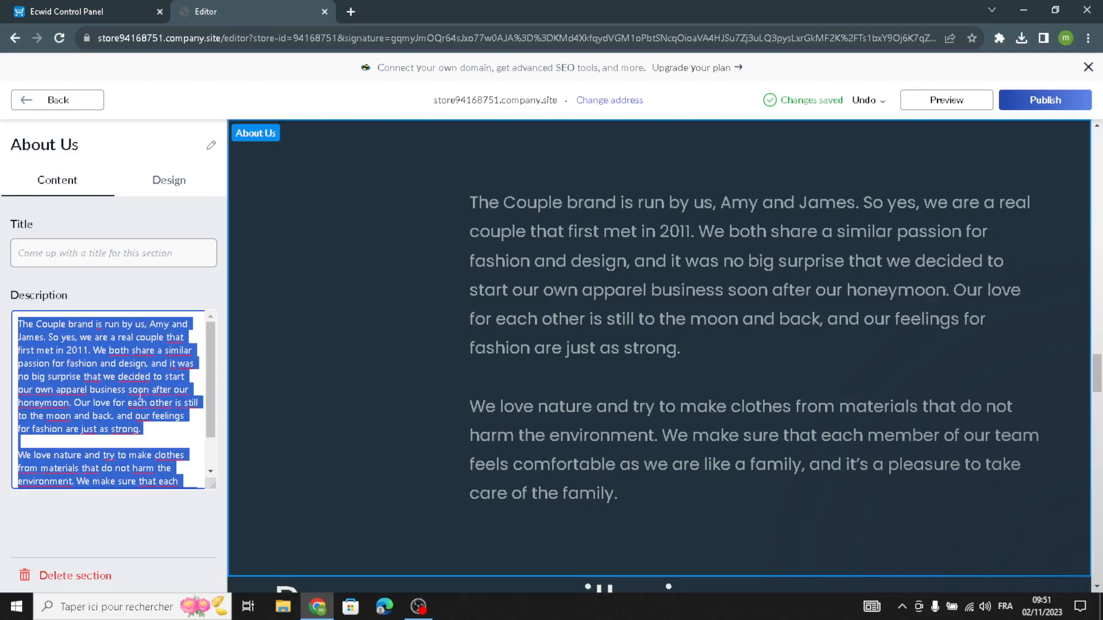
pyautogui.scroll(-1, 156, 439)
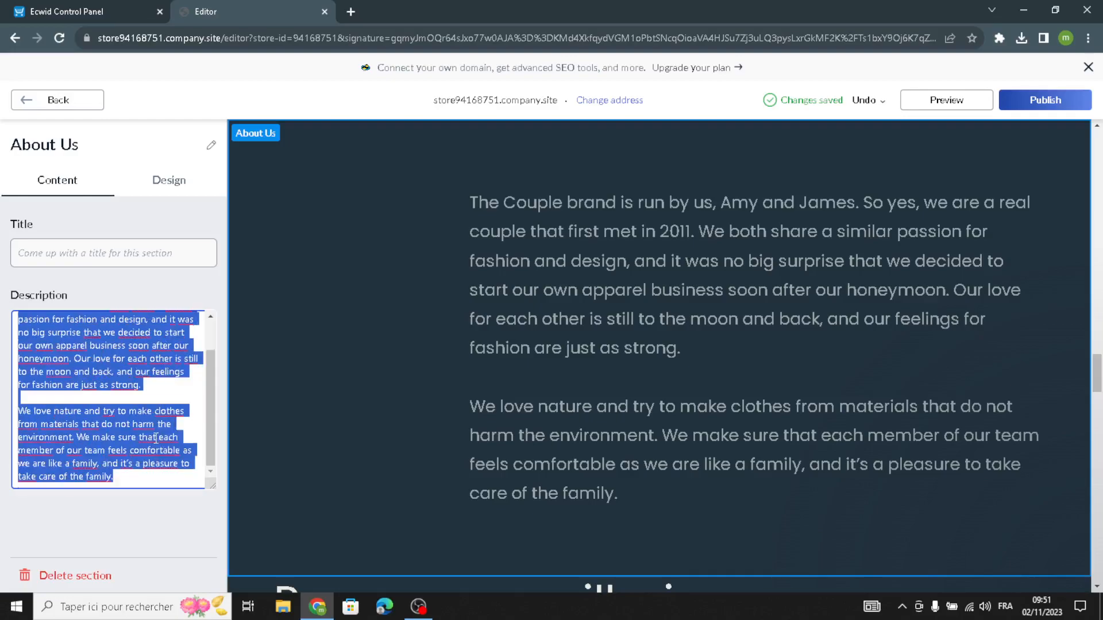
pyautogui.click(124, 481)
pyautogui.scroll(1, 137, 485)
pyautogui.scroll(-1, 135, 482)
pyautogui.scroll(1, 135, 481)
# Apply the centered single-column layout to the About Us section and return to the homepage sections.
pyautogui.click(178, 190)
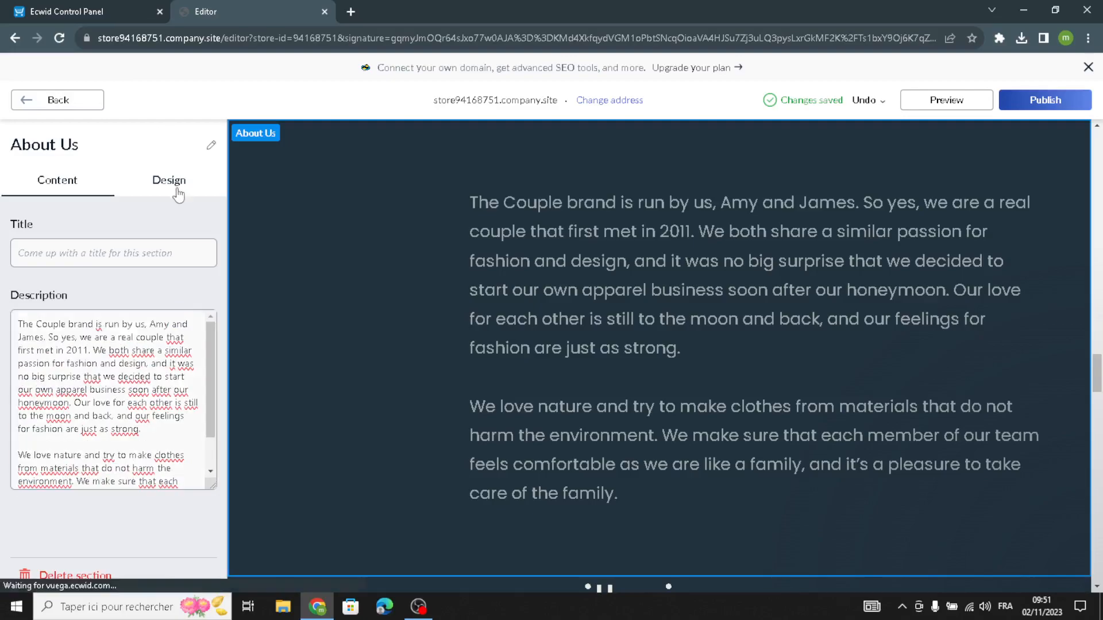
pyautogui.click(40, 259)
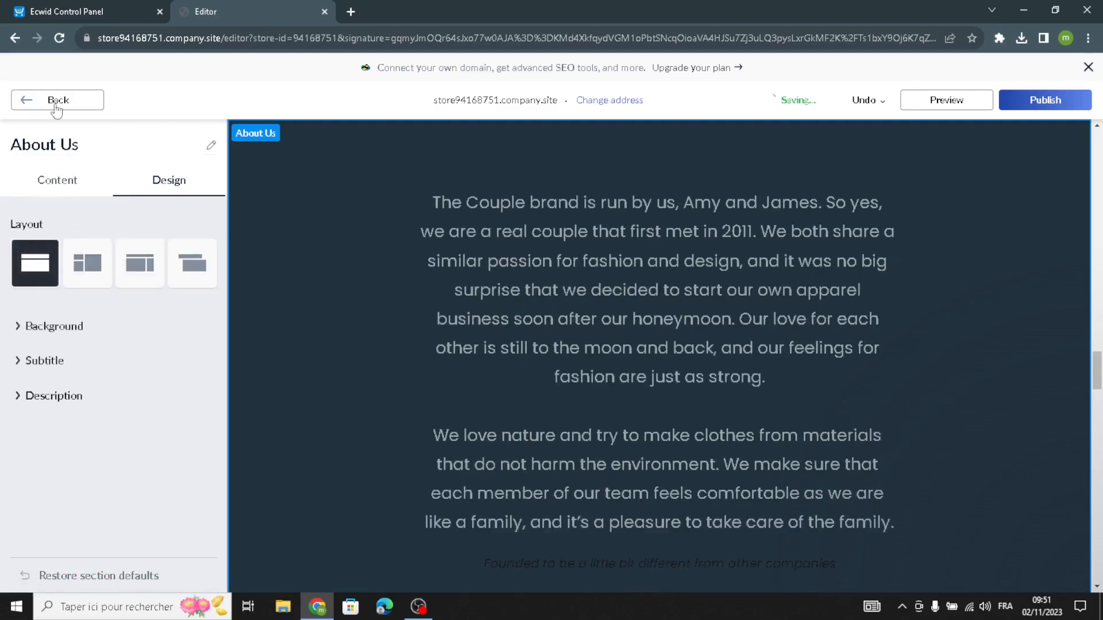
pyautogui.click(56, 106)
# Add a review with the placeholder text and a five-star rating to the Customer Reviews section.
pyautogui.click(70, 457)
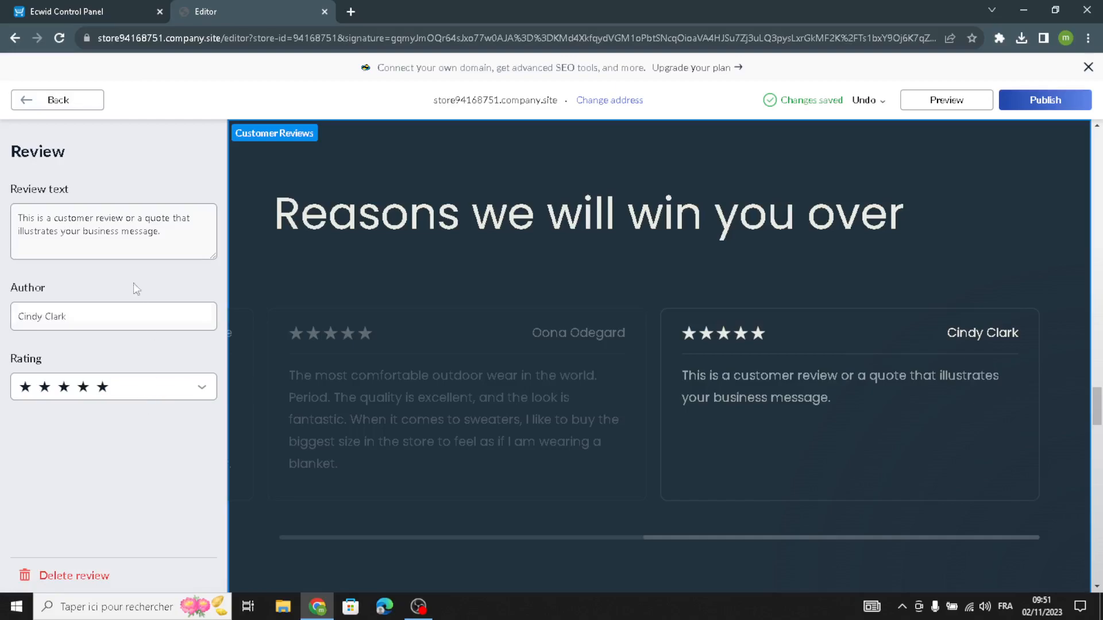
pyautogui.moveTo(185, 236); pyautogui.dragTo(3, 196)
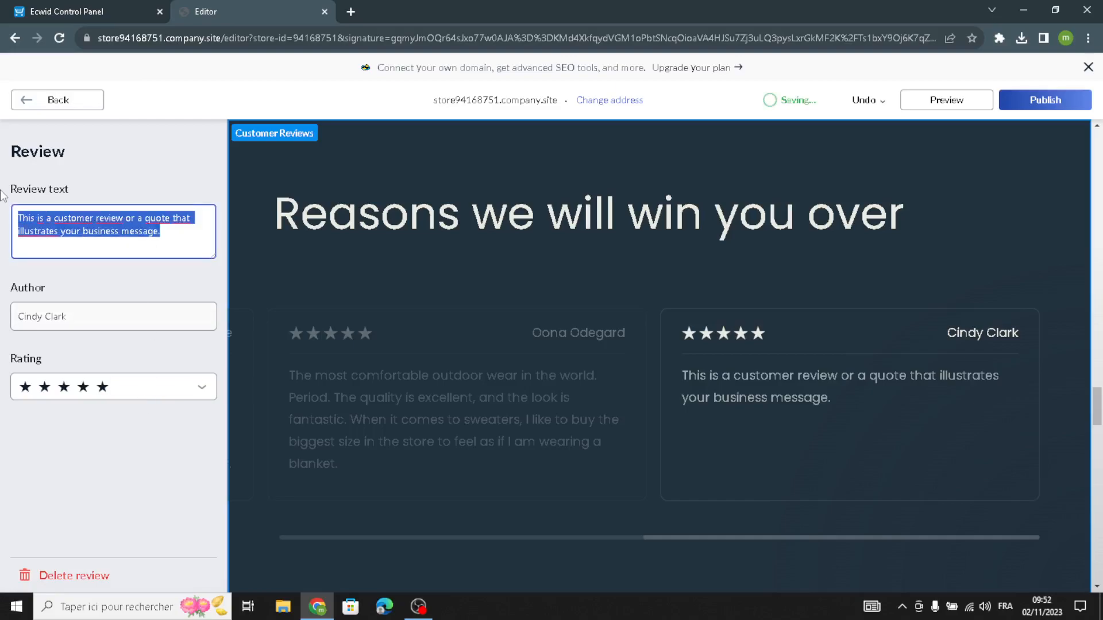
pyautogui.click(89, 387)
pyautogui.click(94, 413)
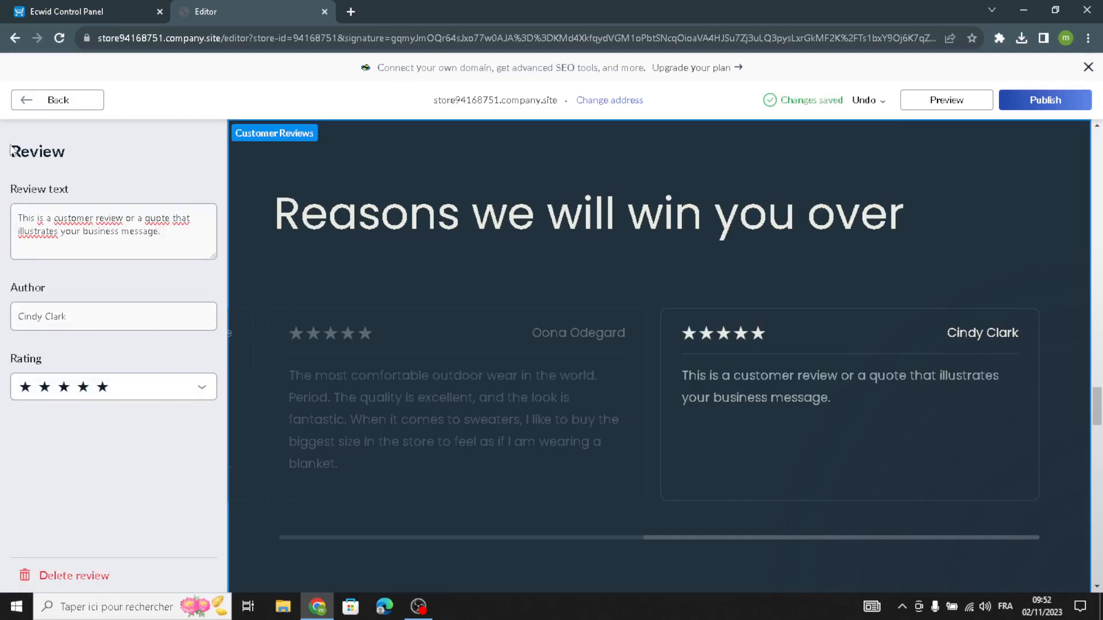
pyautogui.click(40, 103)
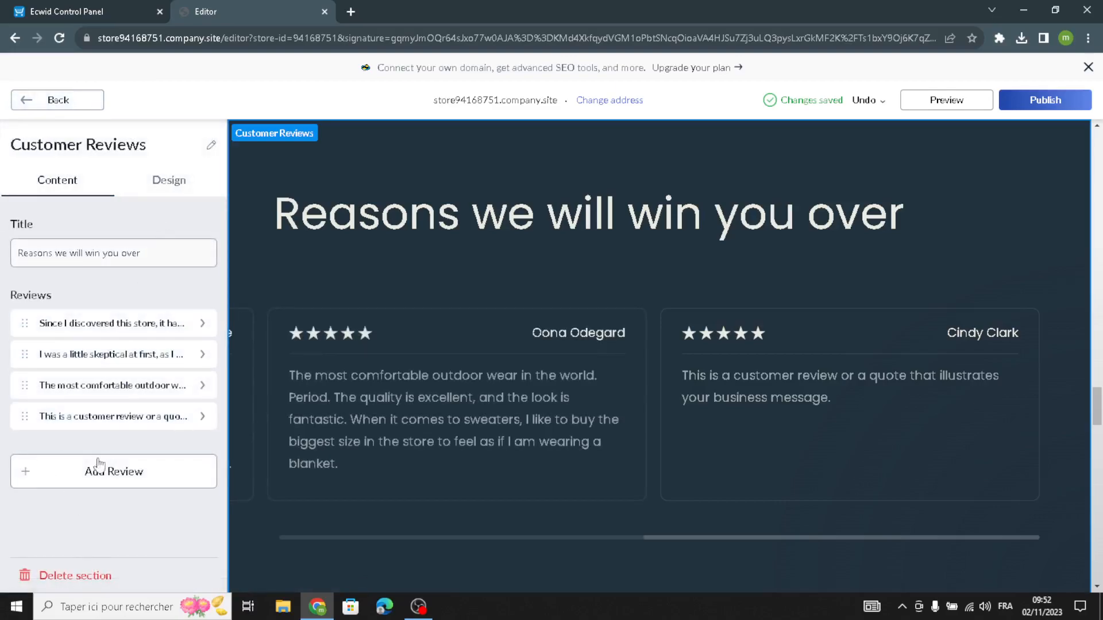
# Try other Customer Reviews layouts, apply the two-column card layout with photos beside the text, and return to the homepage sections.
pyautogui.click(151, 183)
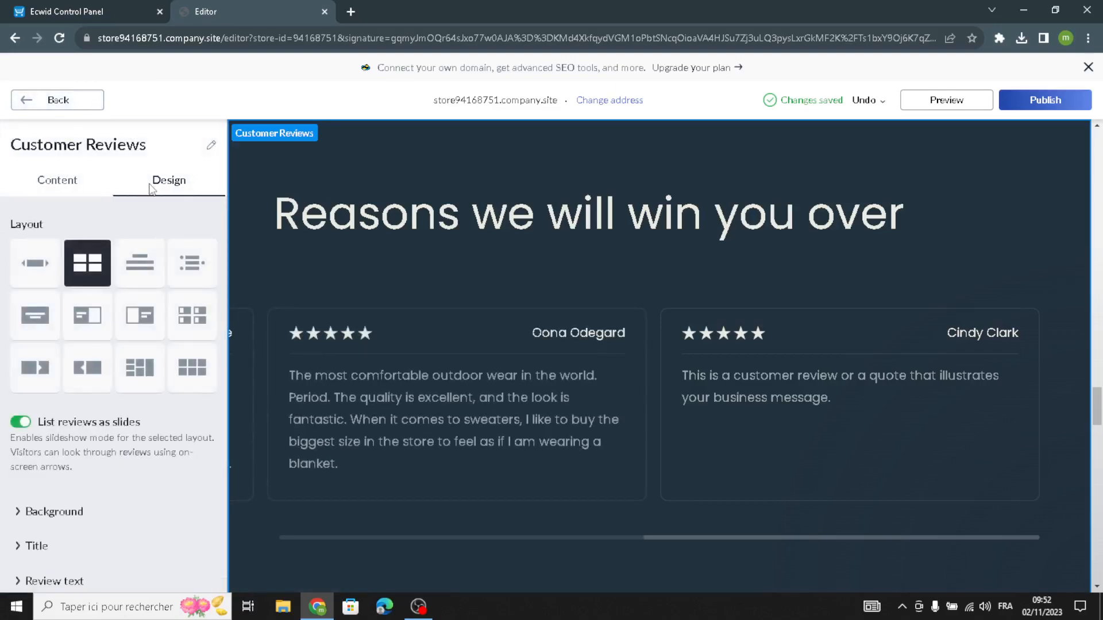
pyautogui.click(29, 266)
pyautogui.click(140, 314)
pyautogui.click(140, 368)
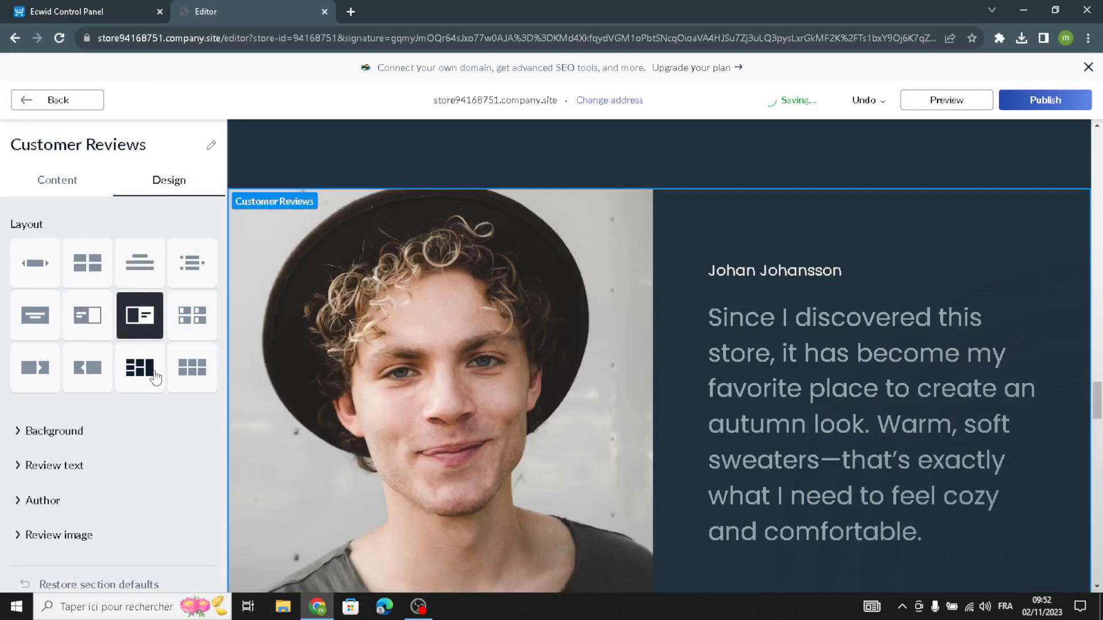
pyautogui.click(181, 331)
pyautogui.scroll(-2, 46, 436)
pyautogui.scroll(4, 45, 437)
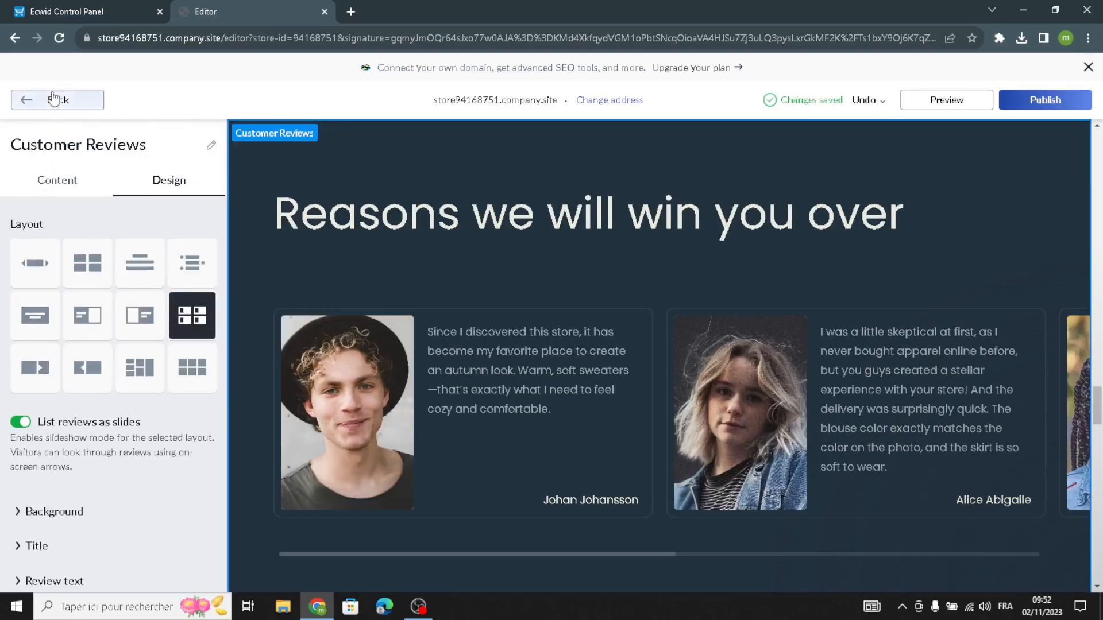
pyautogui.click(52, 99)
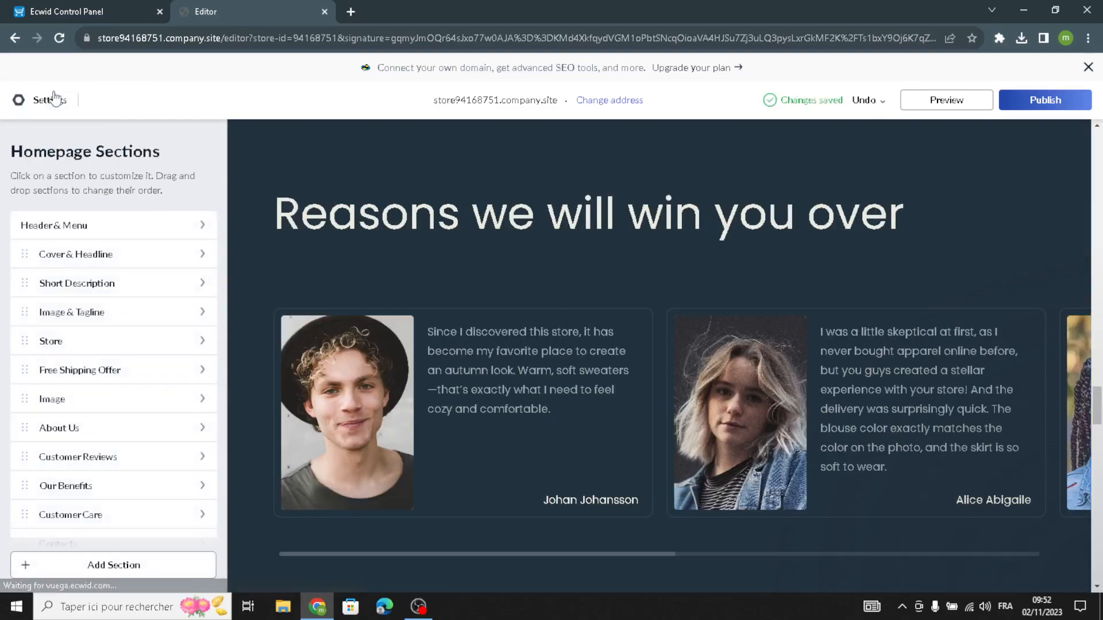
# Examine the Our Benefits section's title, subtitle, description and image fields and its design options, and return to the homepage sections.
pyautogui.click(85, 484)
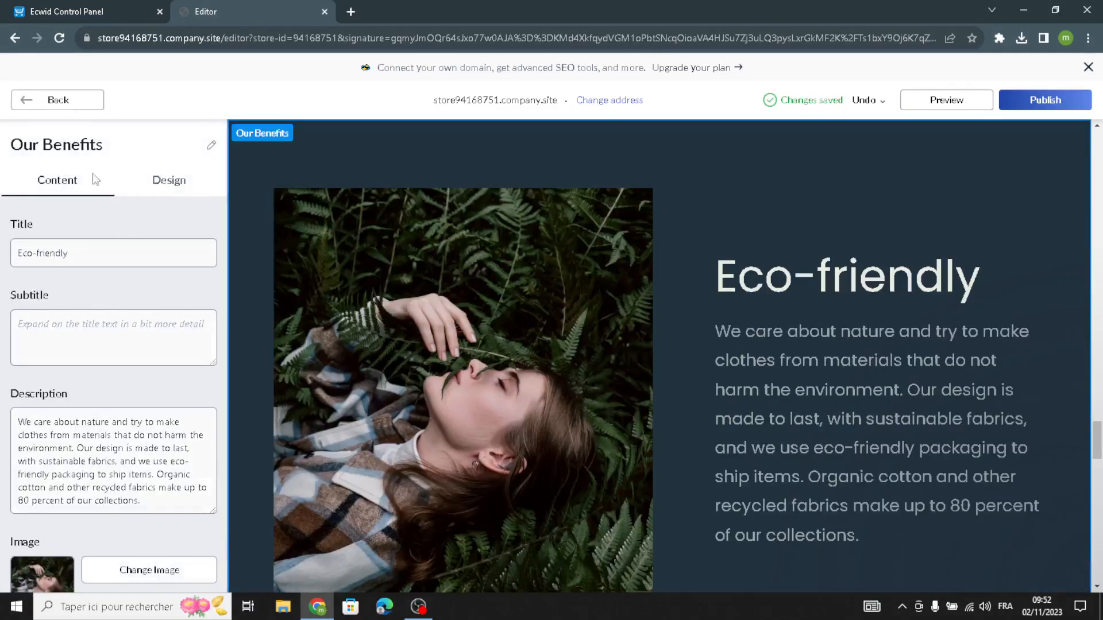
pyautogui.click(124, 350)
pyautogui.moveTo(162, 498); pyautogui.dragTo(20, 419)
pyautogui.click(109, 381)
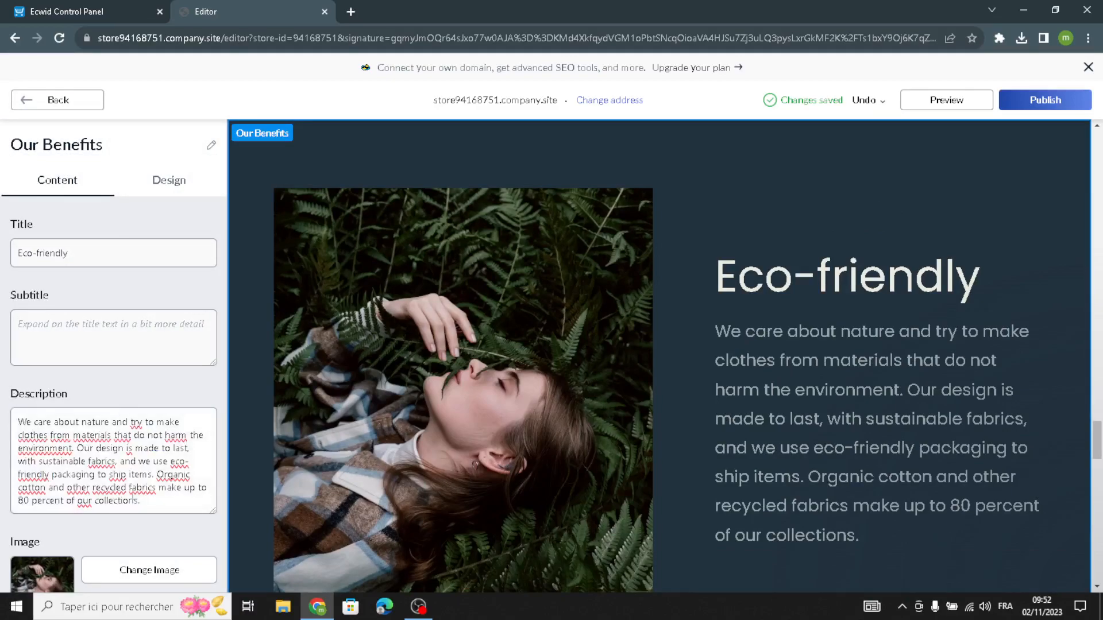
pyautogui.moveTo(148, 499); pyautogui.dragTo(2, 356)
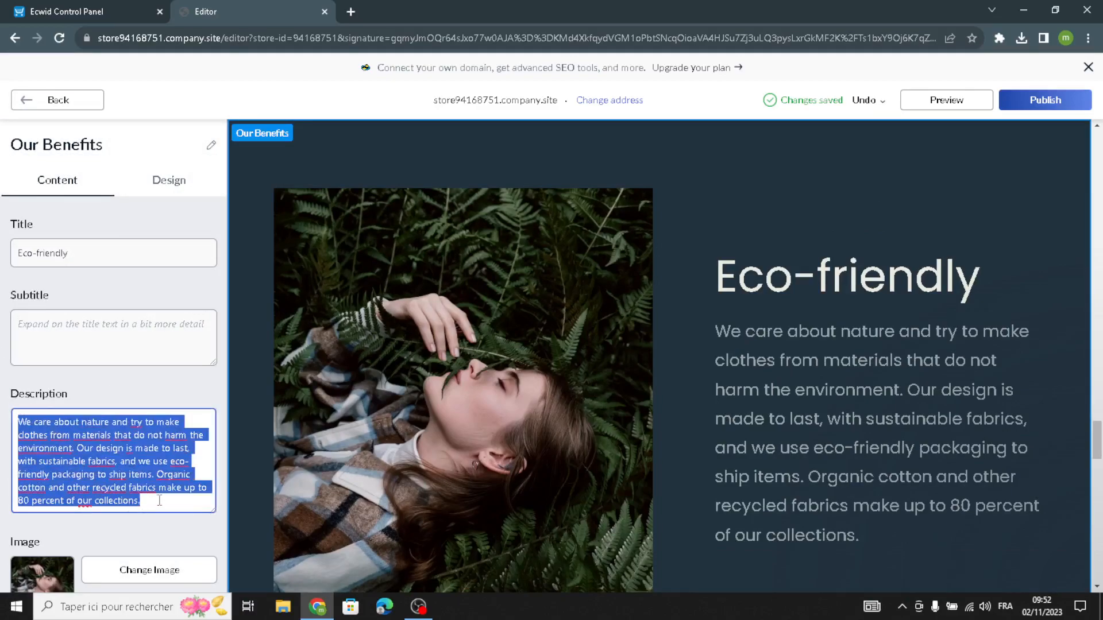
pyautogui.click(70, 324)
pyautogui.moveTo(126, 505); pyautogui.dragTo(4, 393)
pyautogui.scroll(-1, 46, 553)
pyautogui.scroll(1, 32, 487)
pyautogui.click(163, 192)
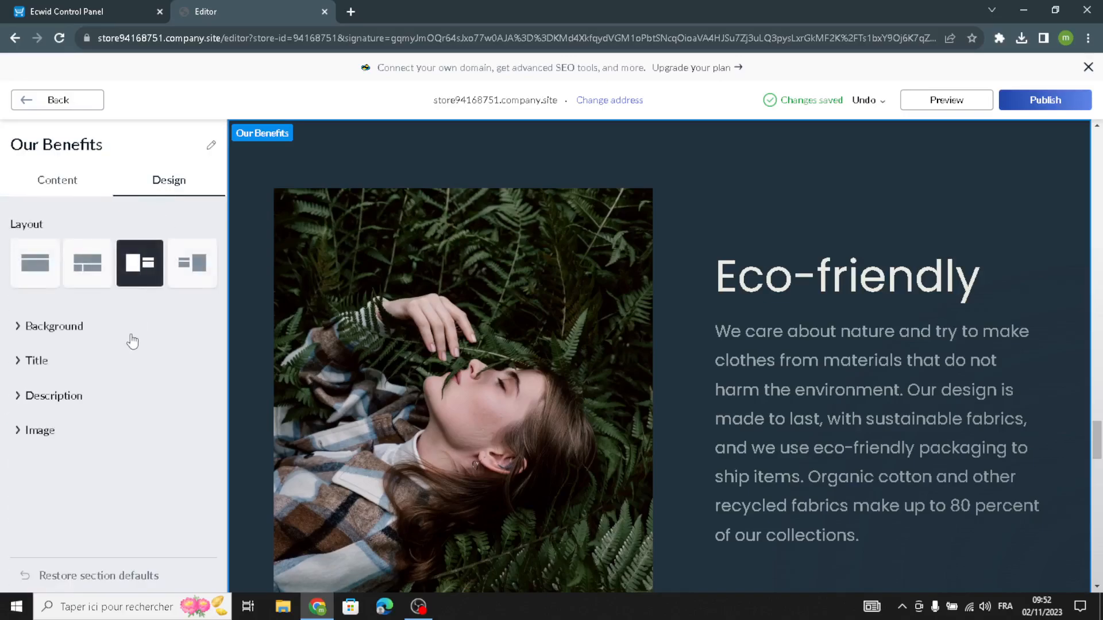
pyautogui.click(59, 101)
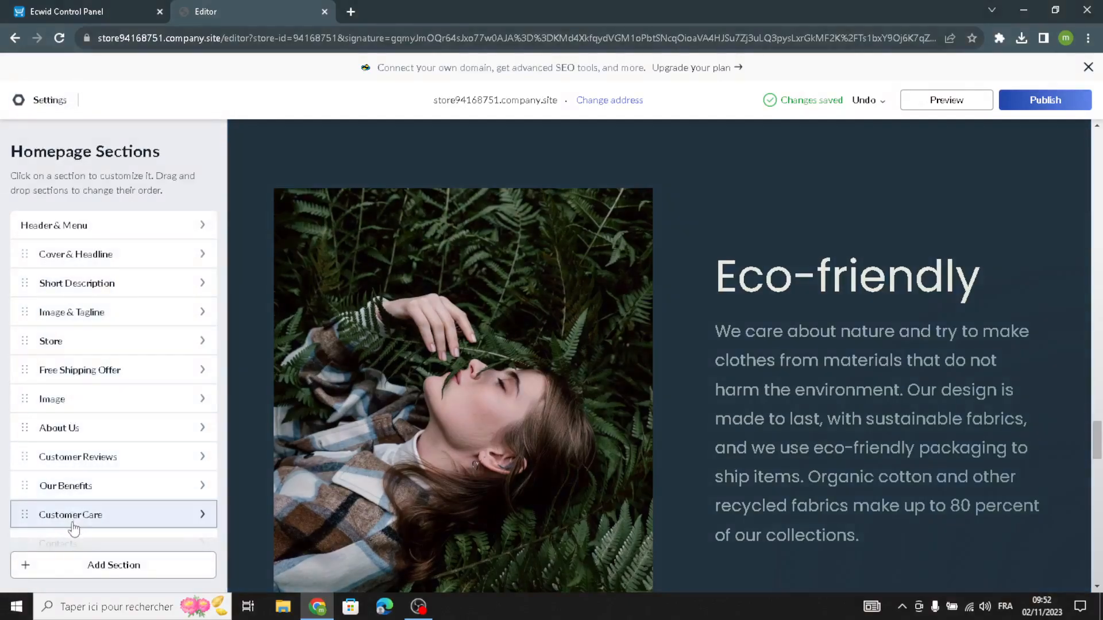
# Open the Customer Care section, examine its title, subtitle, description and image fields, and return to the homepage sections.
pyautogui.scroll(-1, 77, 518)
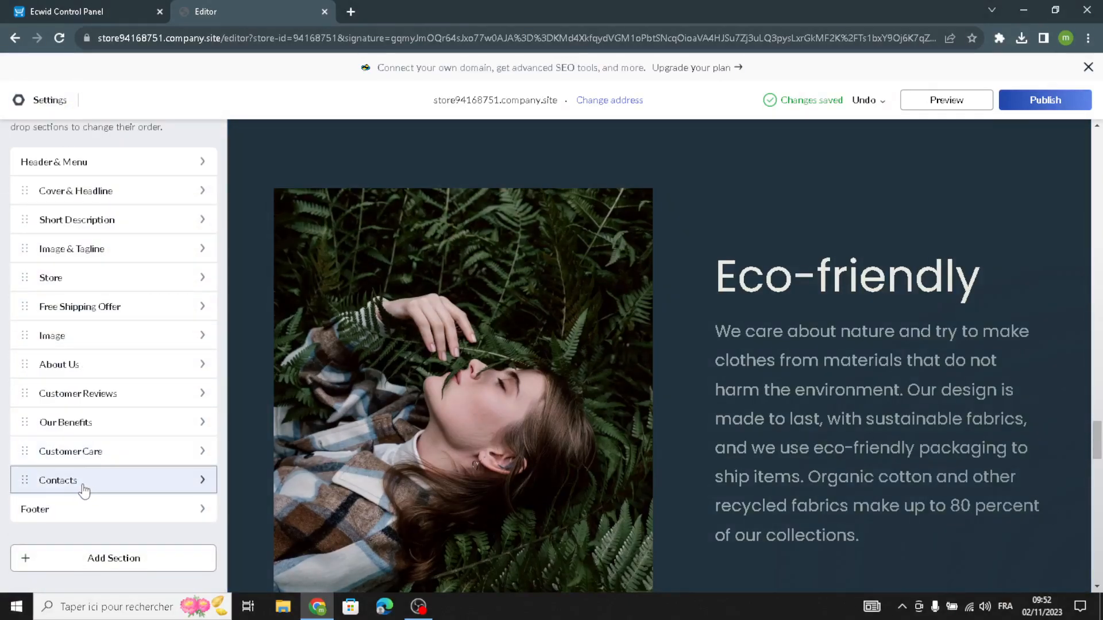
pyautogui.click(86, 452)
pyautogui.scroll(-1, 71, 356)
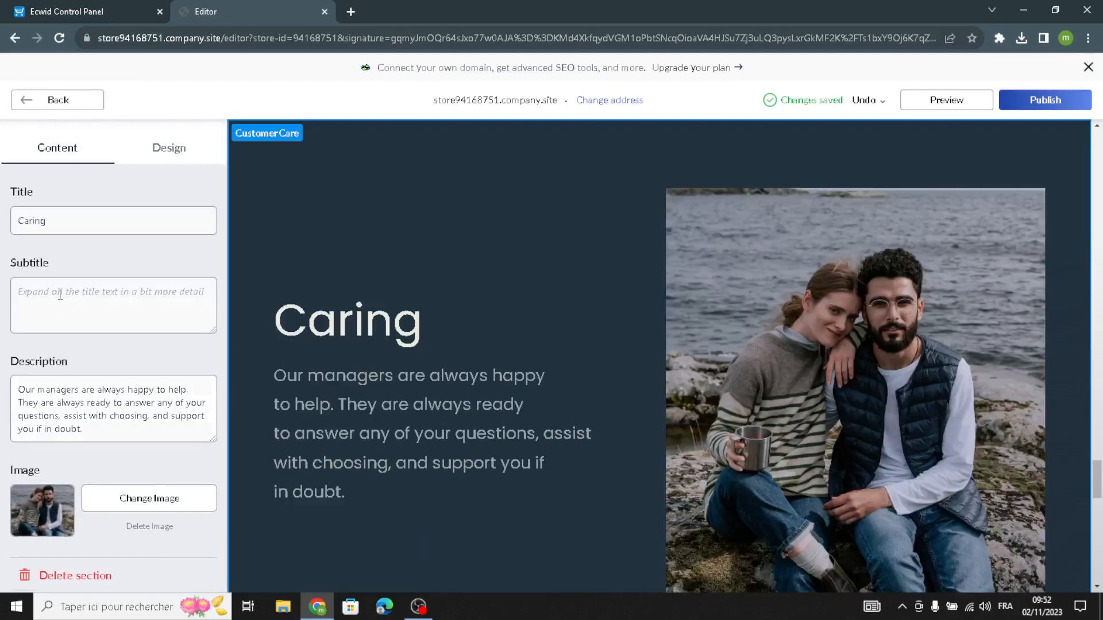
pyautogui.scroll(1, 68, 323)
pyautogui.click(75, 340)
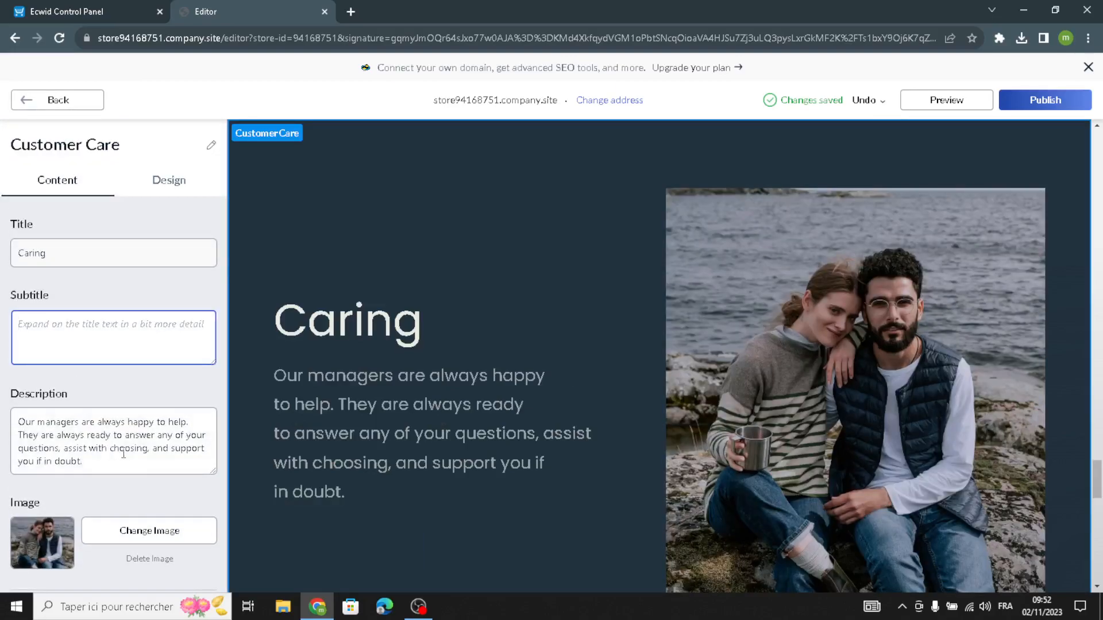
pyautogui.moveTo(136, 460); pyautogui.dragTo(2, 368)
pyautogui.click(160, 398)
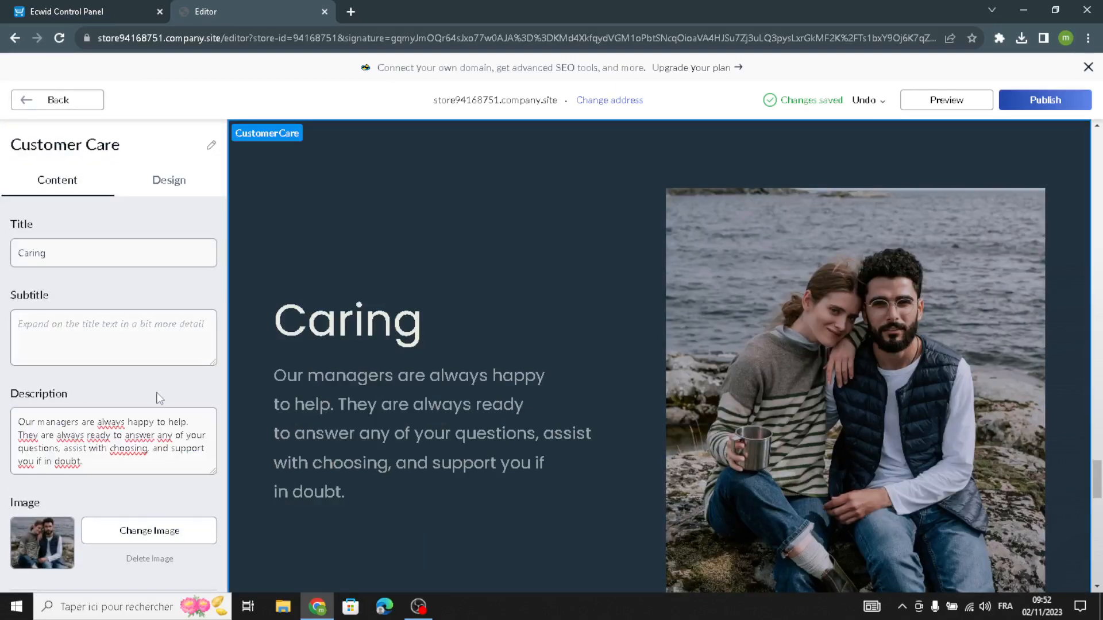
pyautogui.scroll(-1, 146, 428)
pyautogui.scroll(1, 138, 422)
pyautogui.scroll(-1, 148, 383)
pyautogui.tripleClick(116, 430)
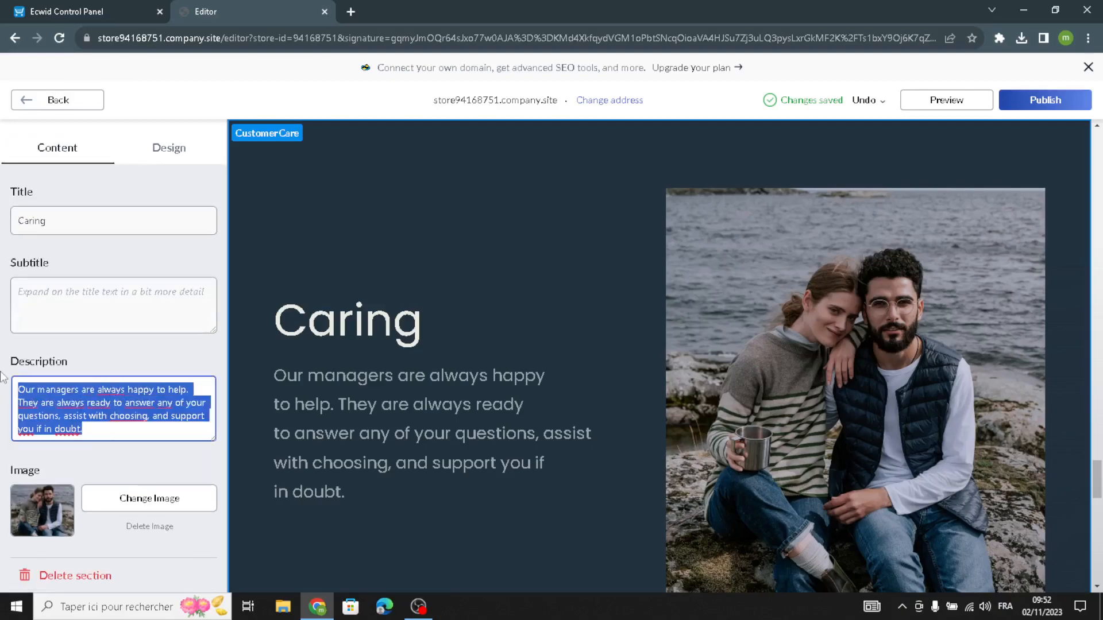
pyautogui.scroll(1, 135, 428)
pyautogui.scroll(-1, 130, 442)
pyautogui.click(124, 458)
pyautogui.scroll(1, 118, 383)
pyautogui.scroll(-1, 104, 436)
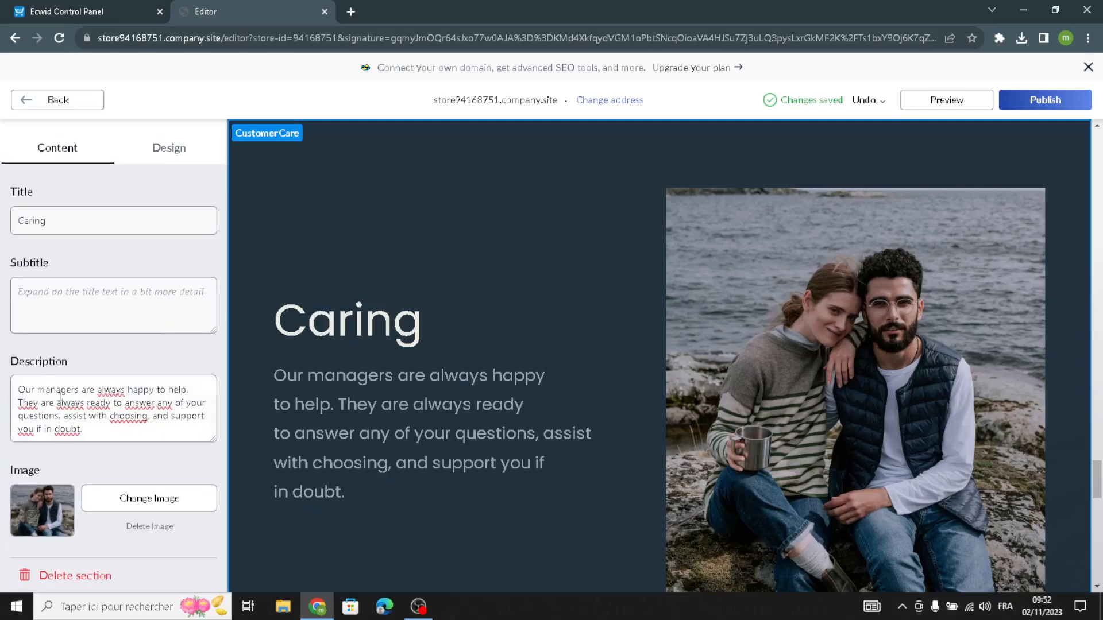
pyautogui.scroll(1, 62, 411)
pyautogui.scroll(-1, 69, 352)
pyautogui.scroll(1, 106, 478)
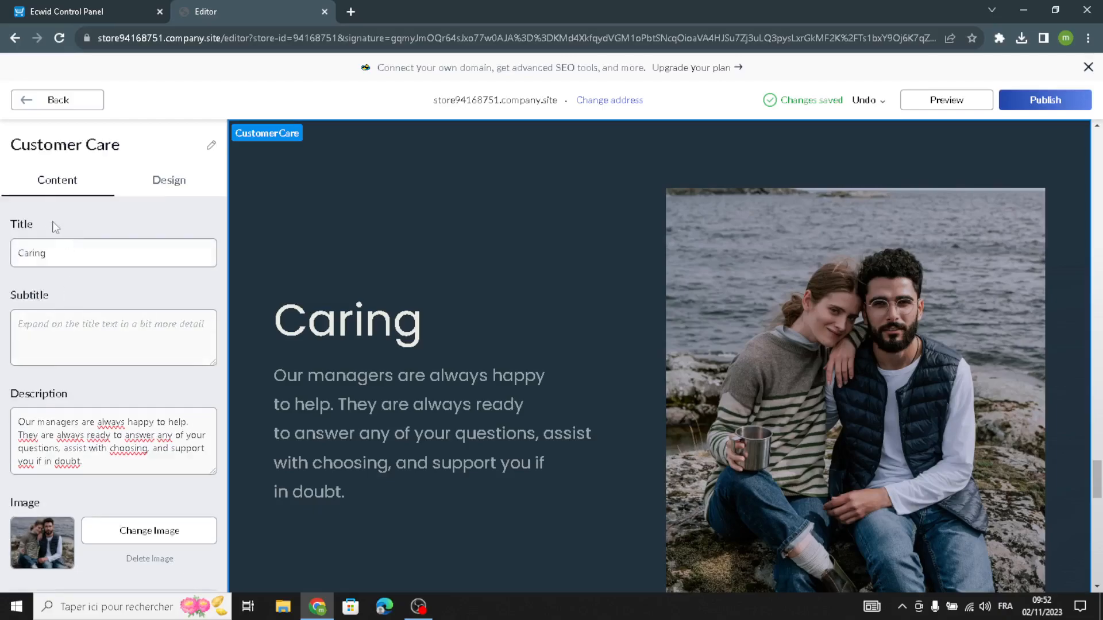
pyautogui.click(40, 102)
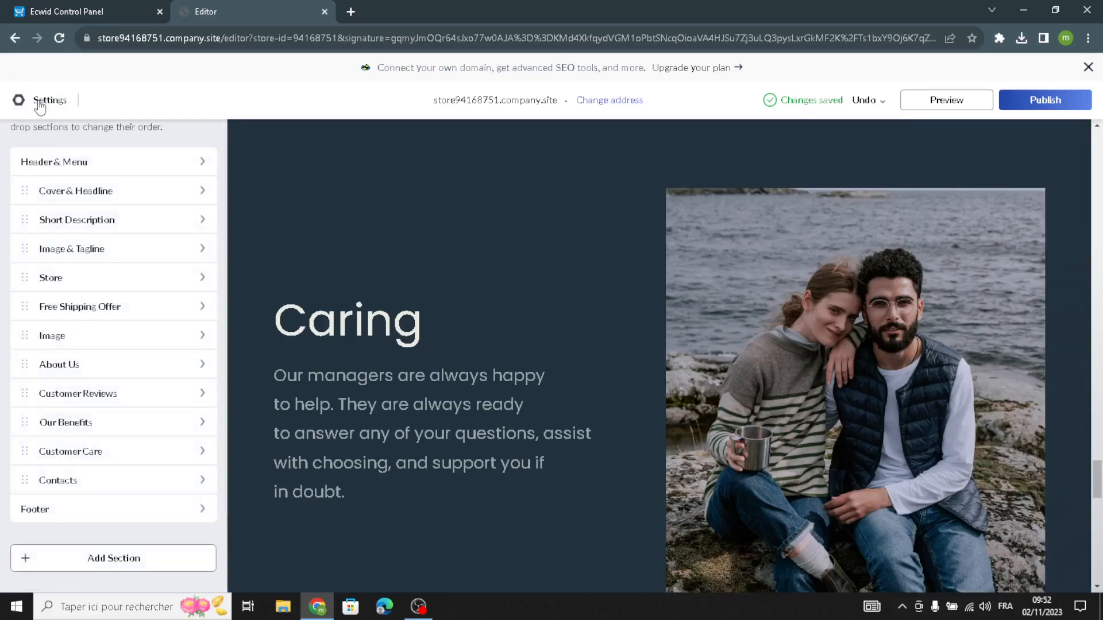
# Set the Contacts section's description to "We are always happy to see you.".
pyautogui.click(109, 480)
pyautogui.click(81, 351)
pyautogui.write('W')
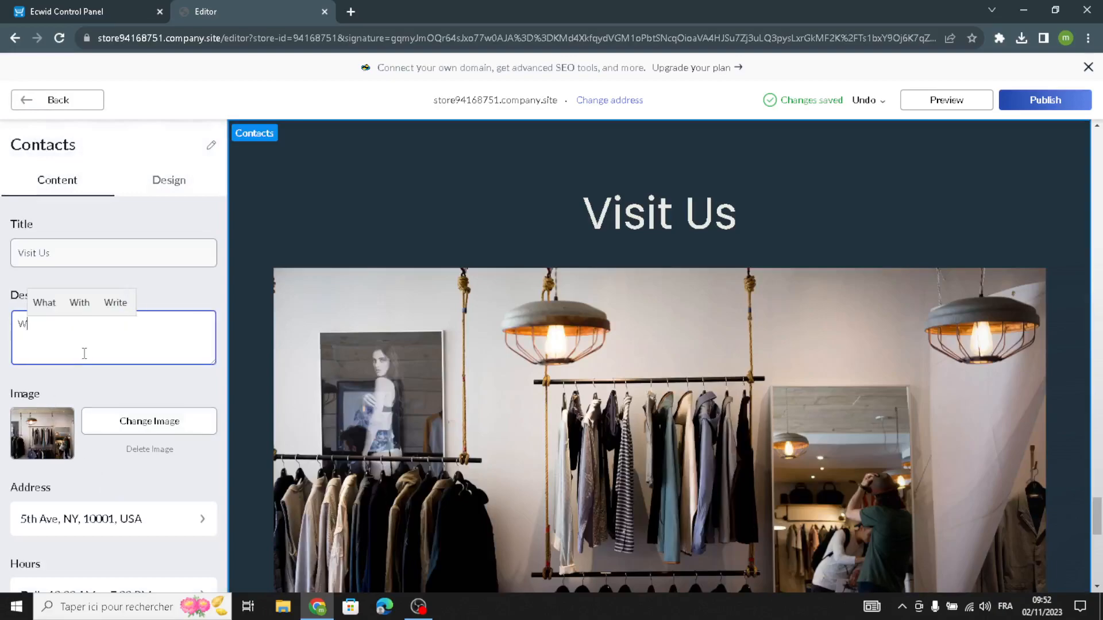
pyautogui.write('e are a')
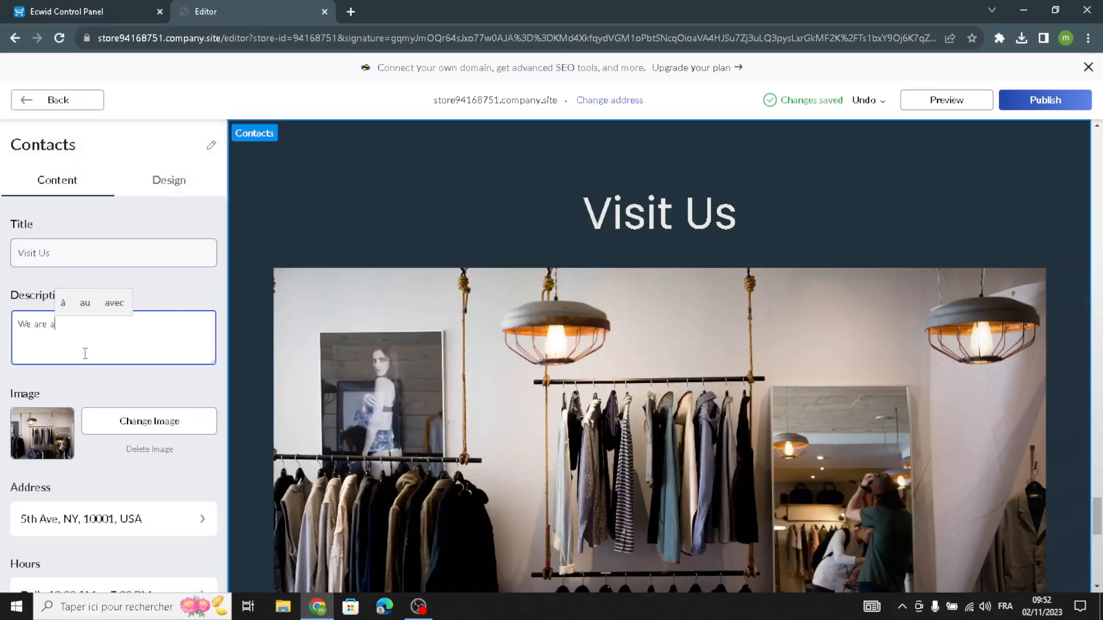
pyautogui.write('mways ha')
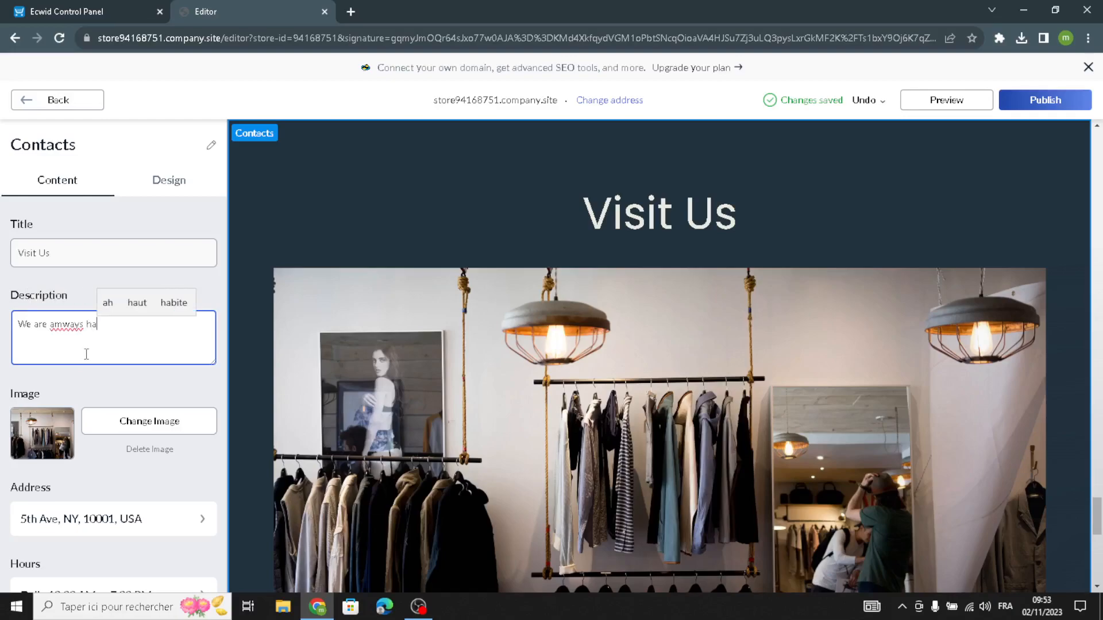
pyautogui.write('ppy to')
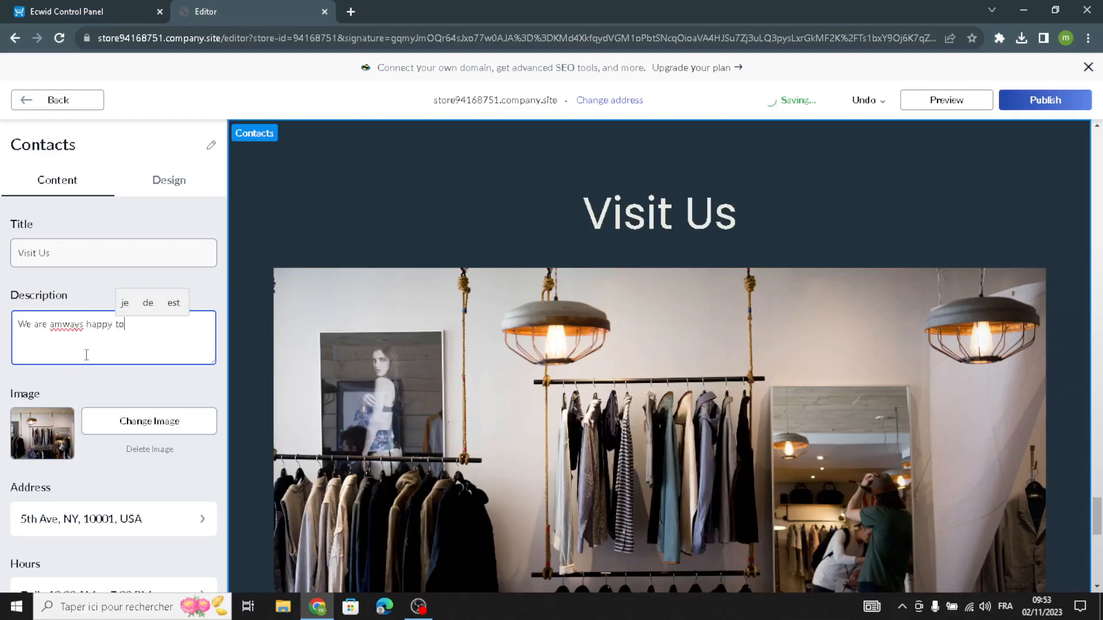
pyautogui.write(' see you.')
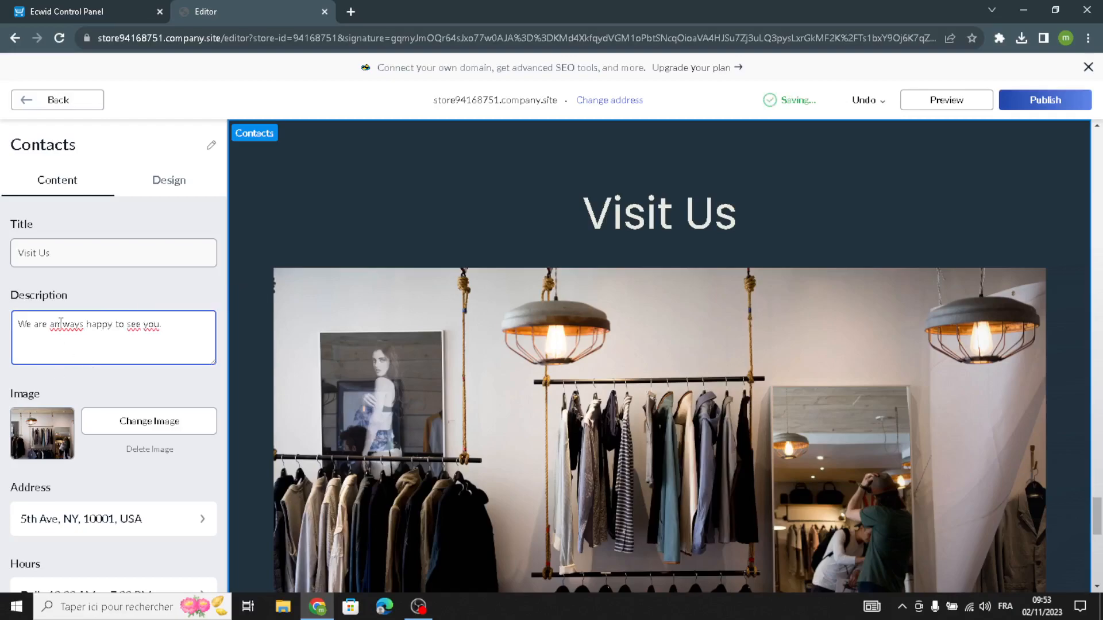
pyautogui.write('l')
# Examine the Contacts section's address fields and Google Maps settings, and return to the section's content.
pyautogui.scroll(-1, 86, 517)
pyautogui.click(51, 454)
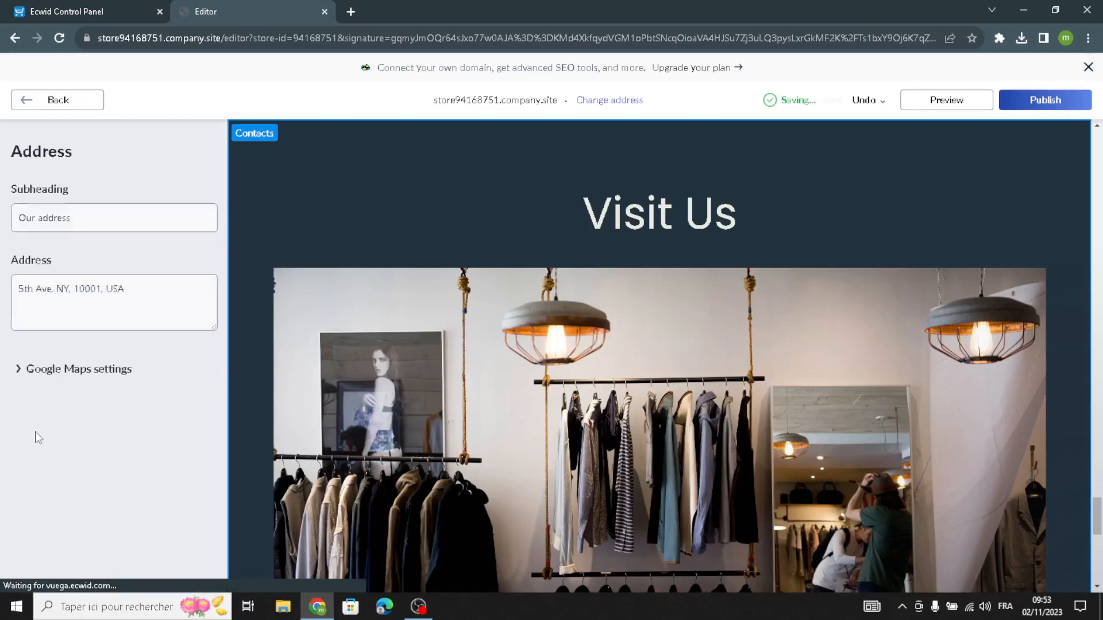
pyautogui.tripleClick(117, 290)
pyautogui.click(46, 369)
pyautogui.click(82, 462)
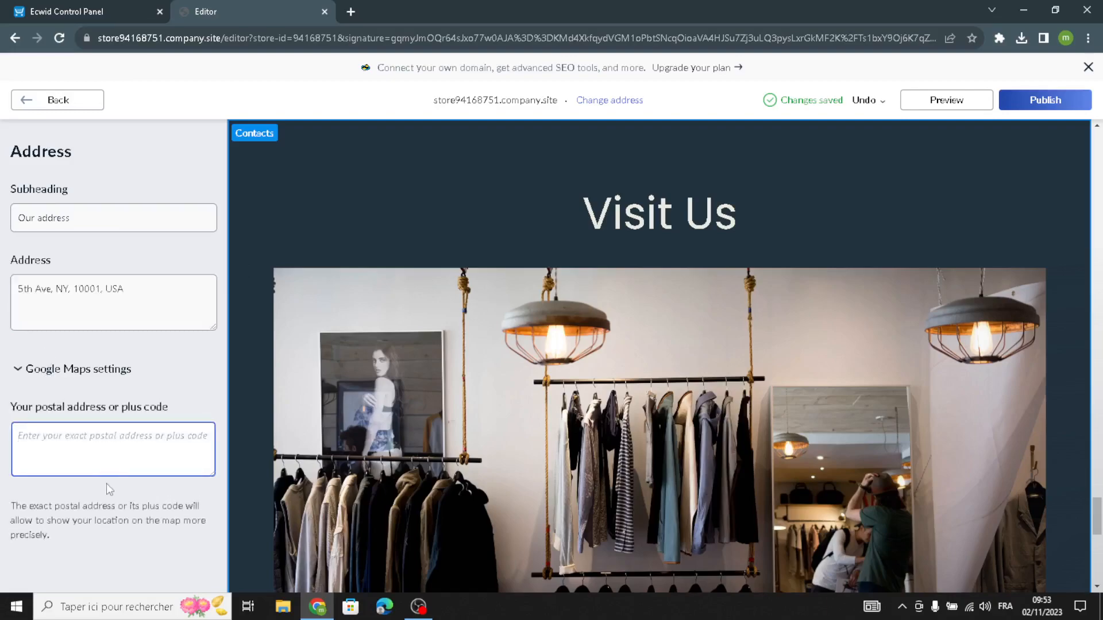
pyautogui.click(36, 100)
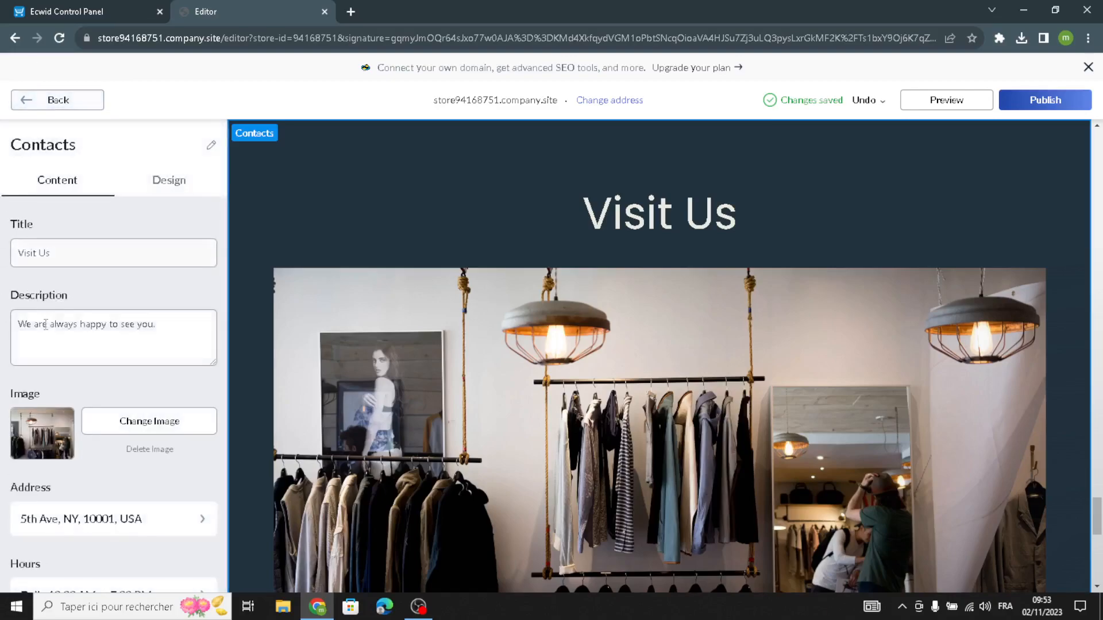
# Examine the Contacts section's opening hours fields and its contact information, social profile and action link options.
pyautogui.scroll(-3, 44, 391)
pyautogui.click(44, 460)
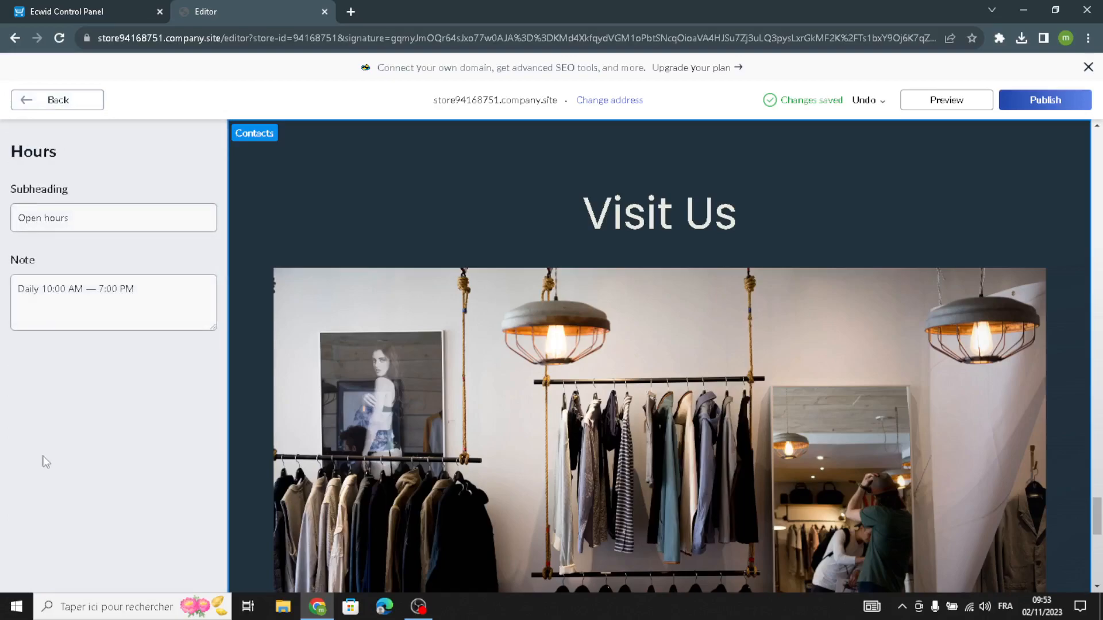
pyautogui.click(56, 102)
pyautogui.scroll(-5, 81, 325)
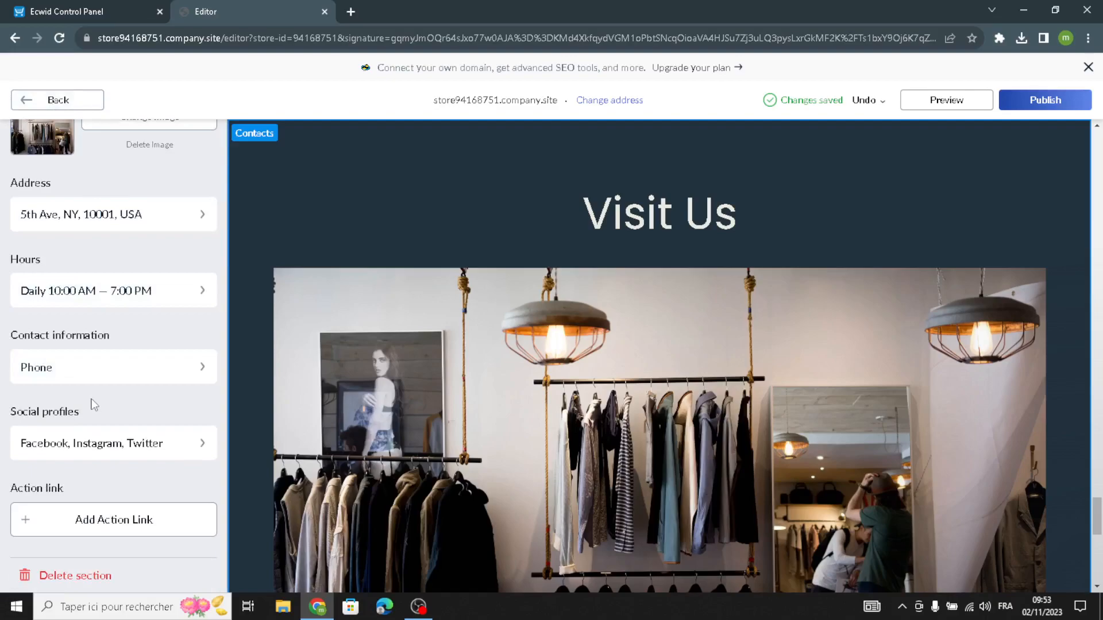
pyautogui.scroll(5, 117, 477)
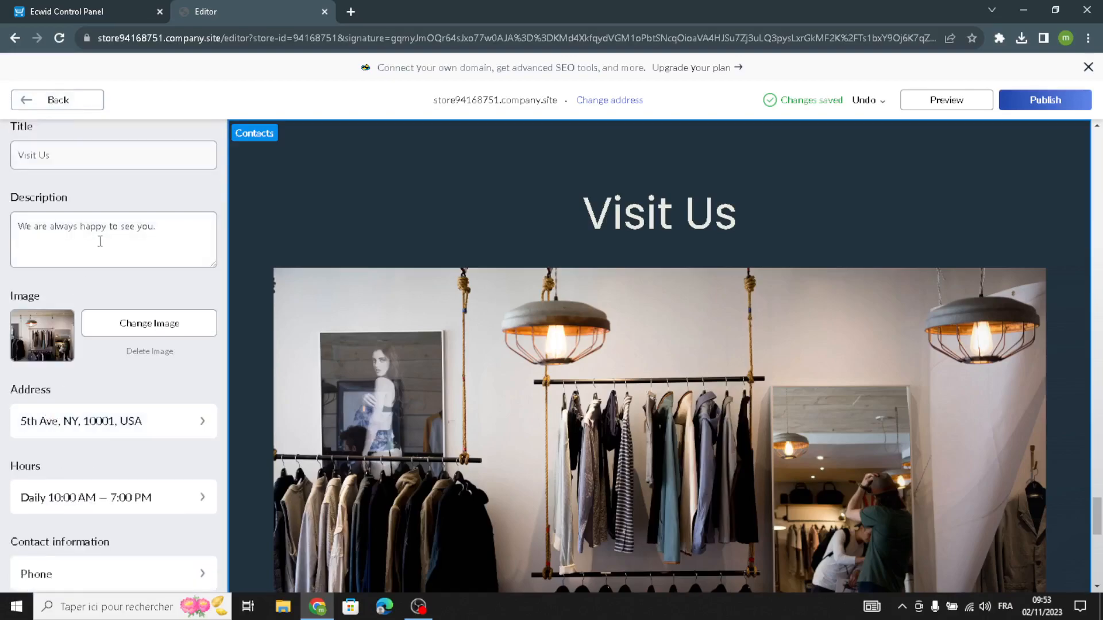
# Try several Contacts layouts, apply the one with the text card on the left over the image, and return to the homepage sections.
pyautogui.click(179, 200)
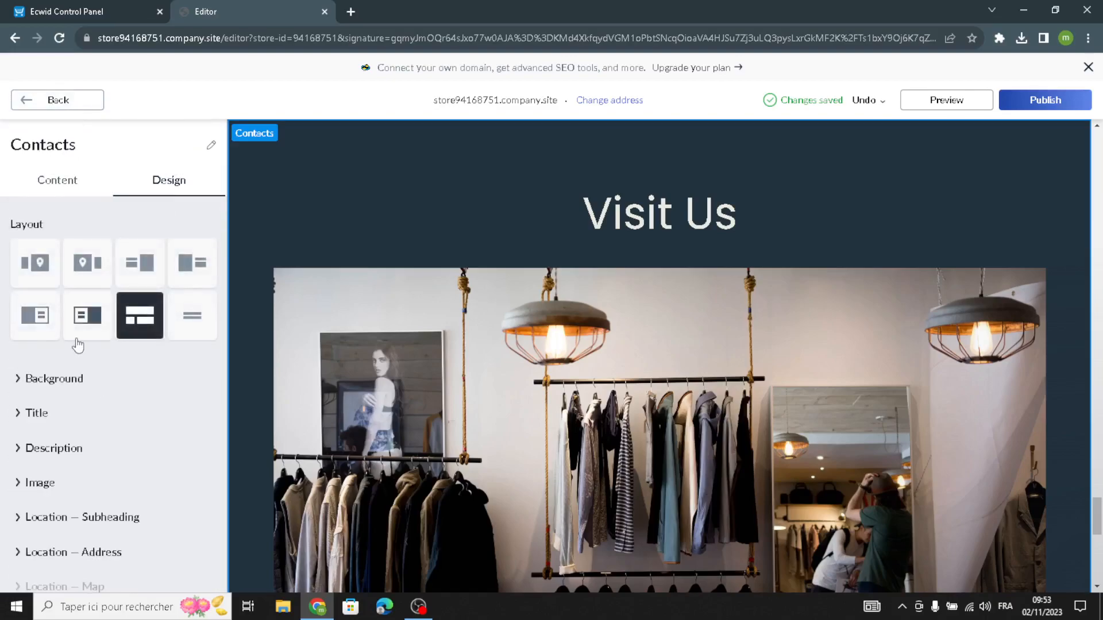
pyautogui.click(83, 334)
pyautogui.scroll(-2, 456, 363)
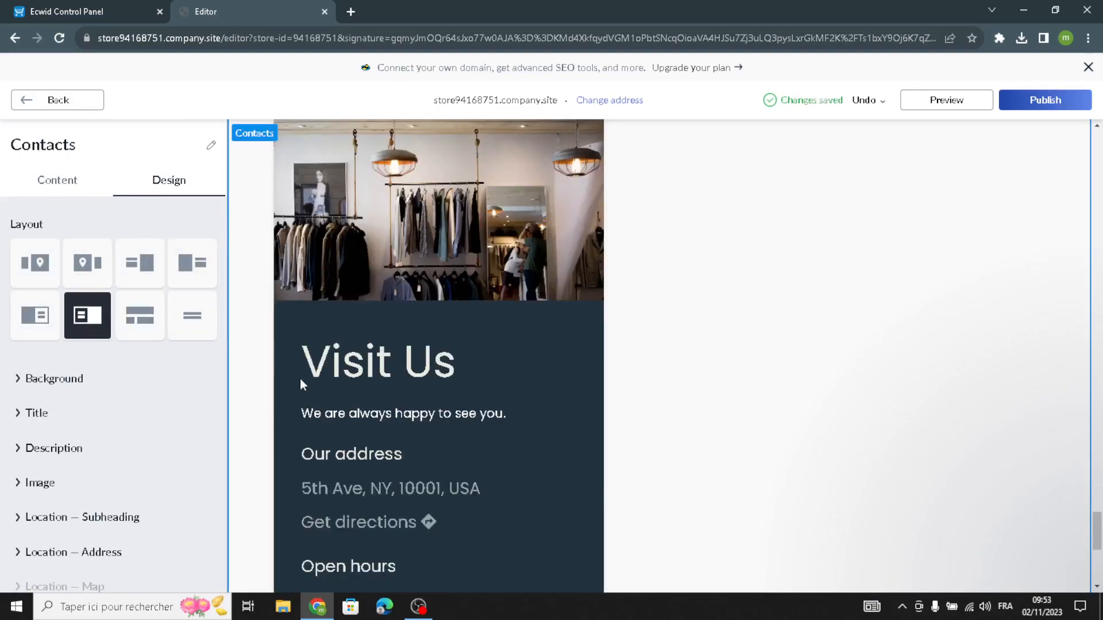
pyautogui.click(35, 319)
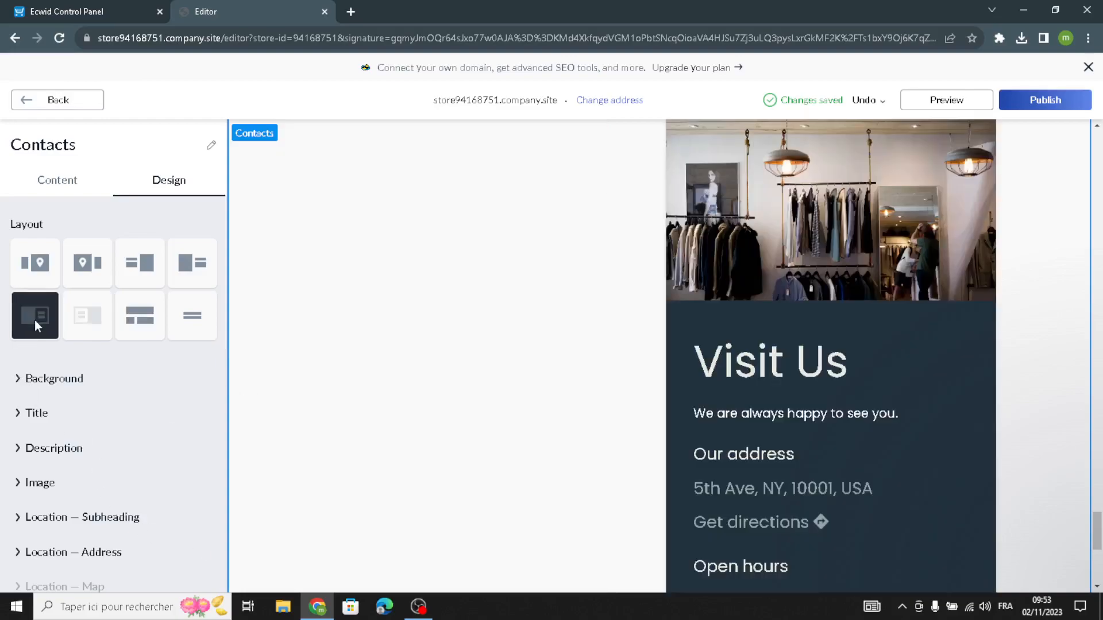
pyautogui.click(71, 310)
pyautogui.click(77, 276)
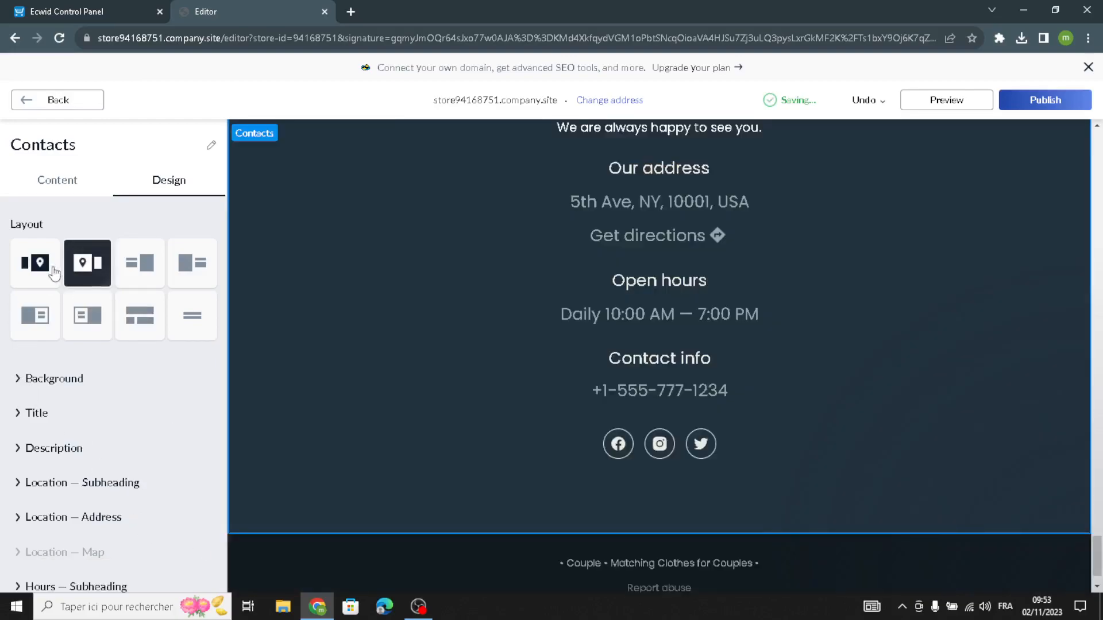
pyautogui.click(84, 314)
pyautogui.click(30, 287)
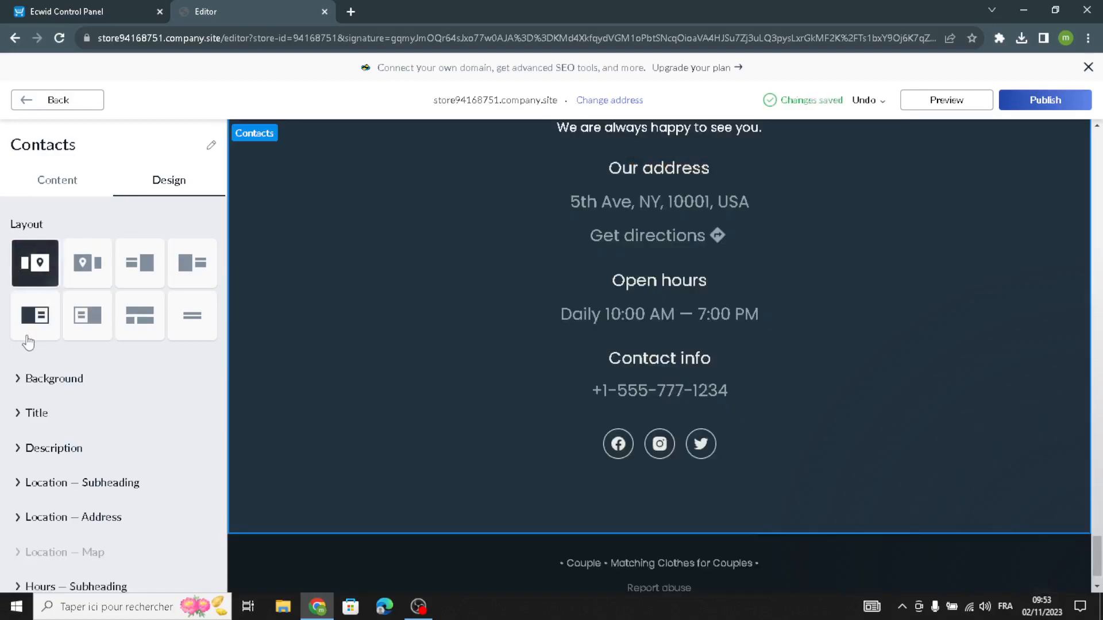
pyautogui.click(86, 319)
pyautogui.click(67, 104)
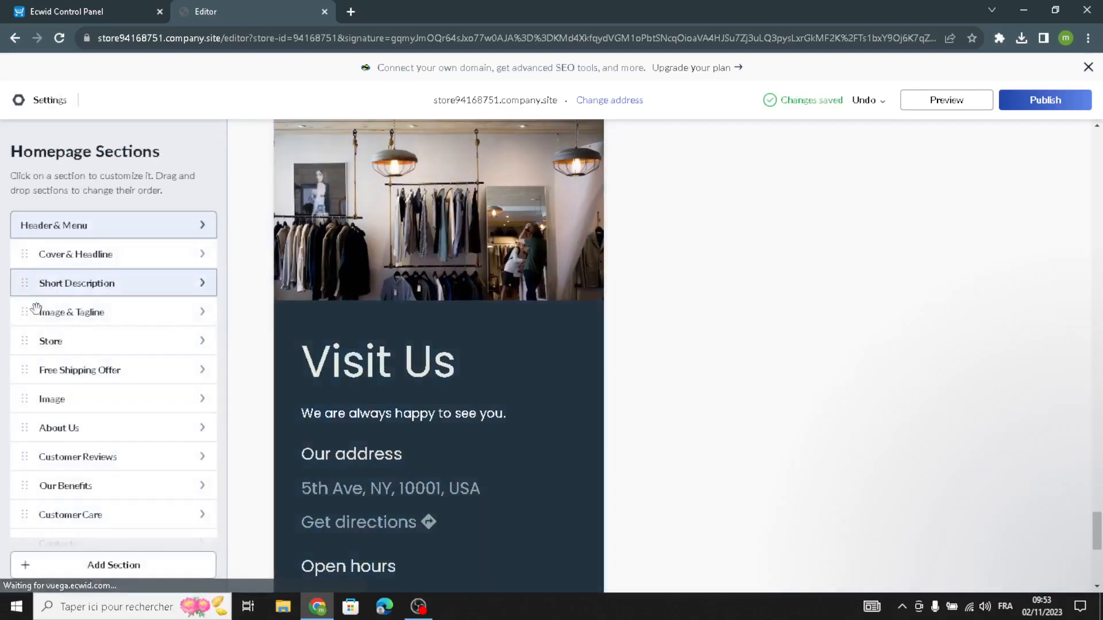
# Replace the footer's copyright text with "Retro Revival" and return to the homepage sections.
pyautogui.scroll(-2, 42, 501)
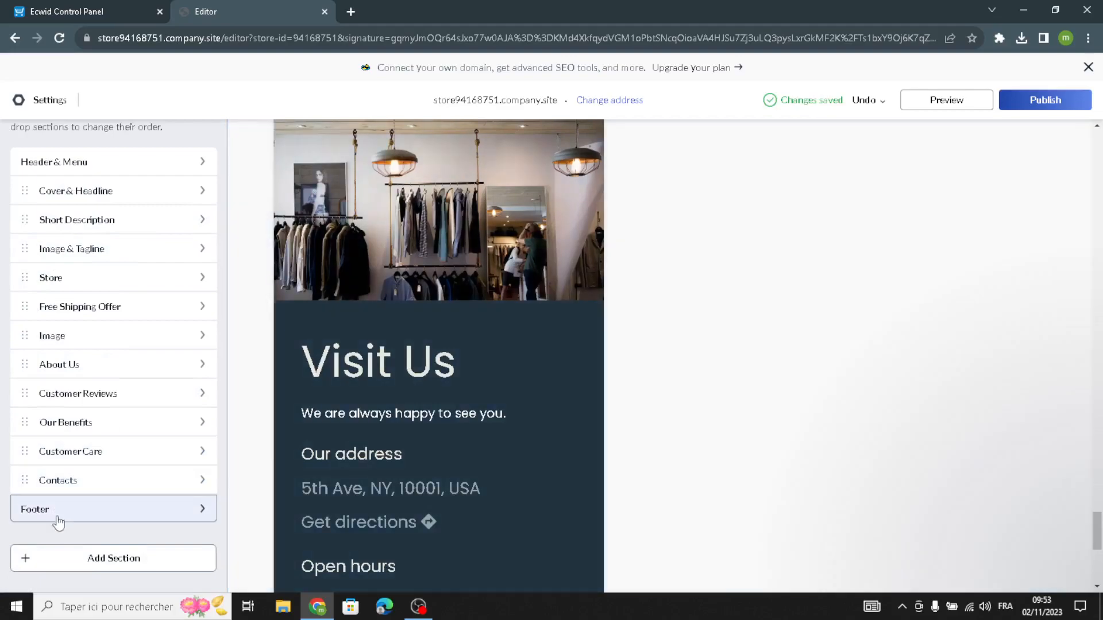
pyautogui.click(54, 514)
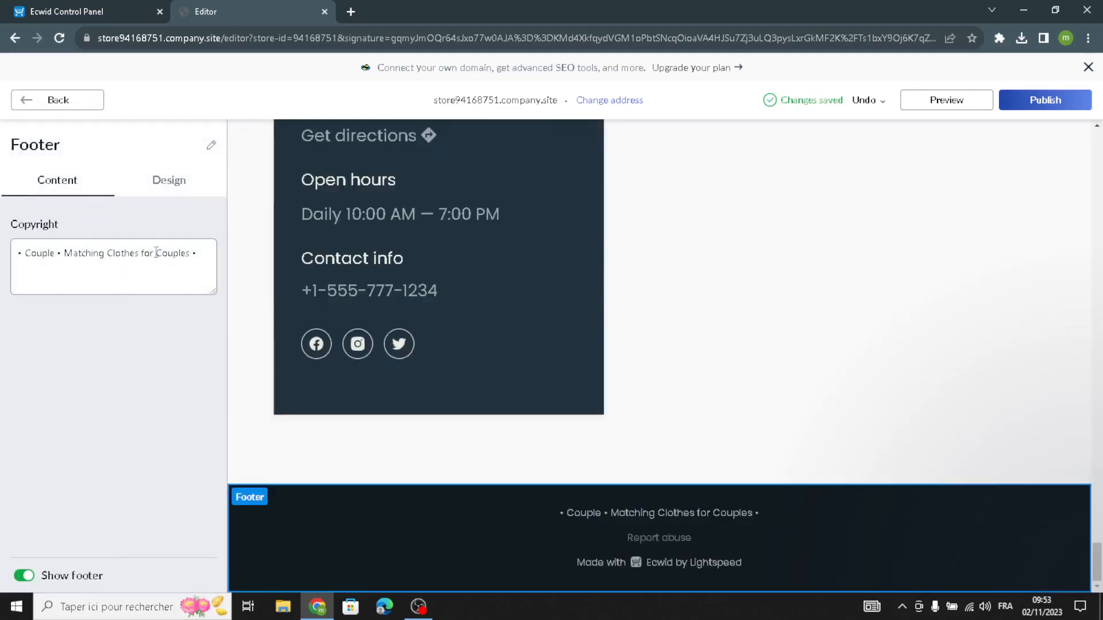
pyautogui.moveTo(203, 260); pyautogui.dragTo(3, 266)
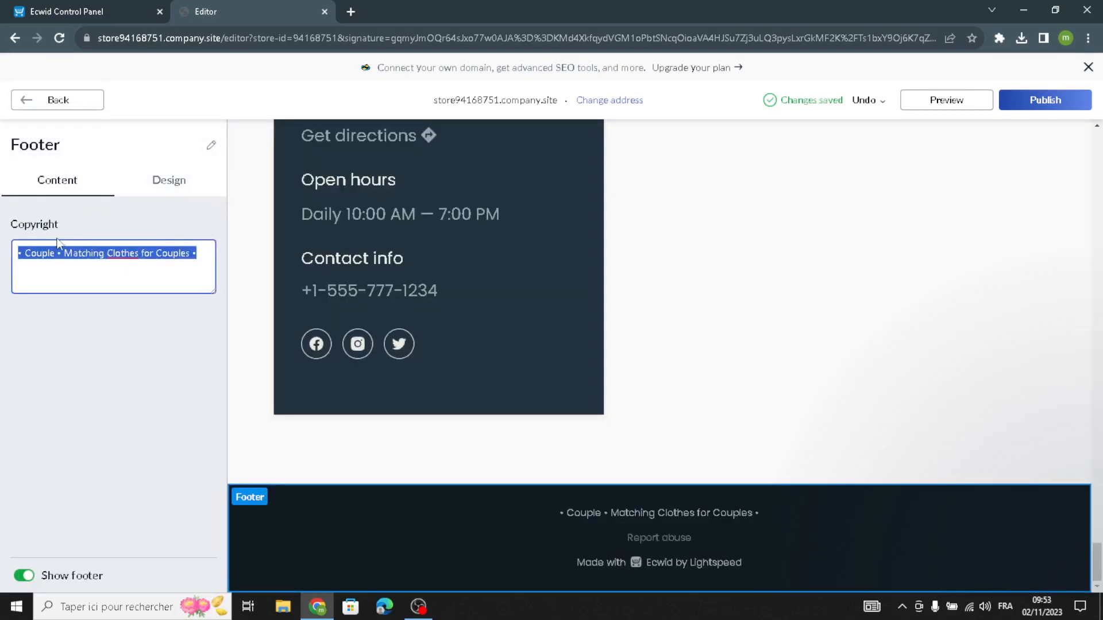
pyautogui.write('Retro Revival')
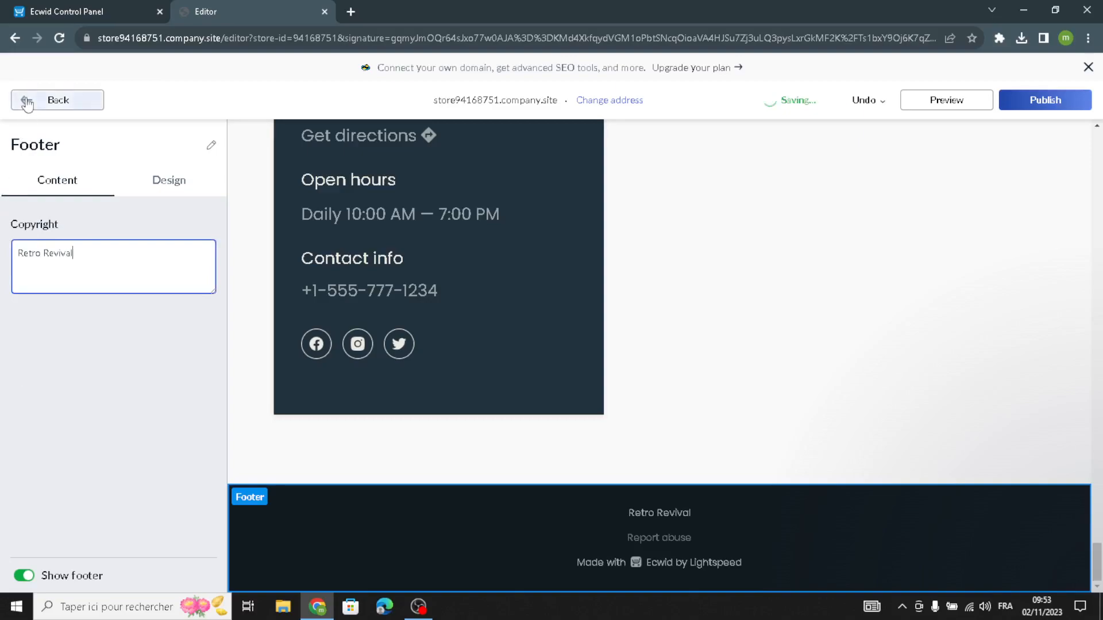
pyautogui.click(25, 100)
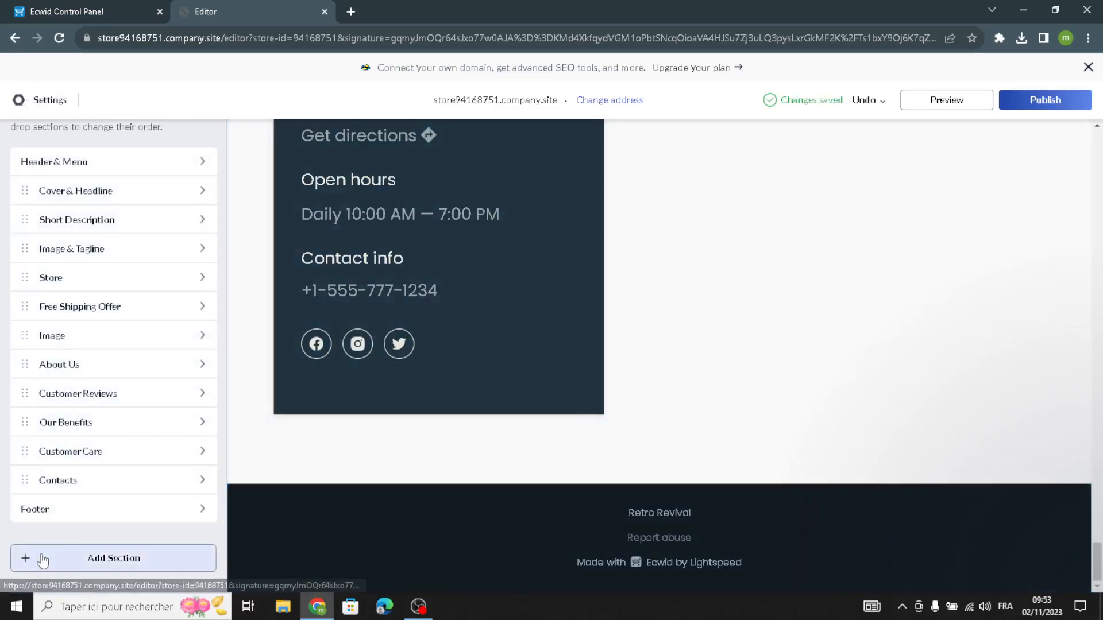
# Browse the section templates available to add, from Intro & Cover through Special Offers to Products, and return to the homepage sections.
pyautogui.click(70, 551)
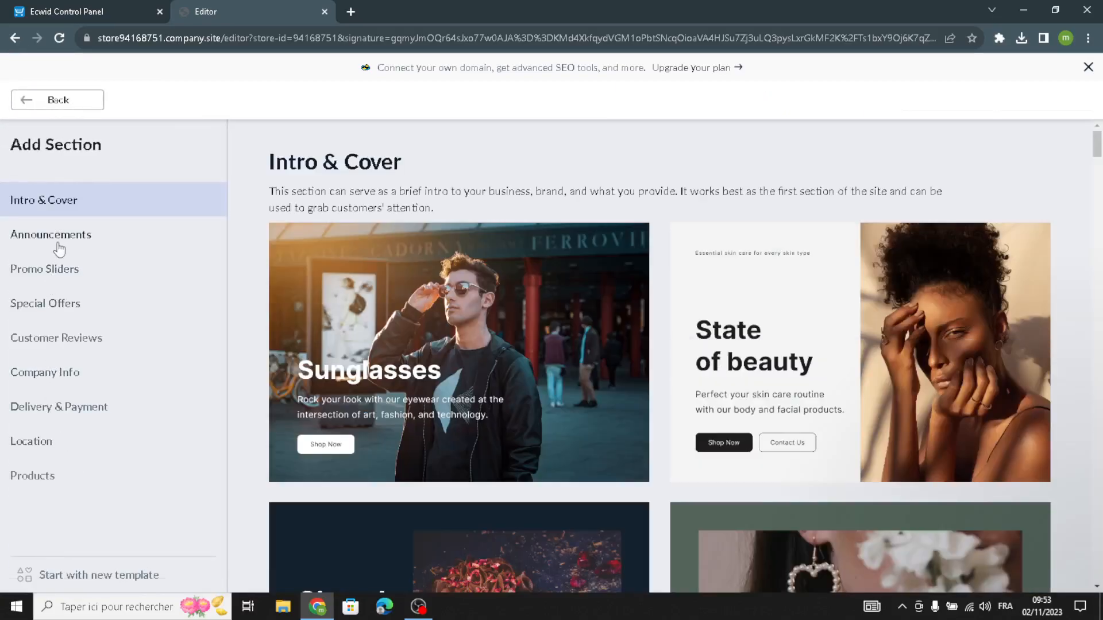
pyautogui.click(57, 236)
pyautogui.click(53, 270)
pyautogui.click(49, 304)
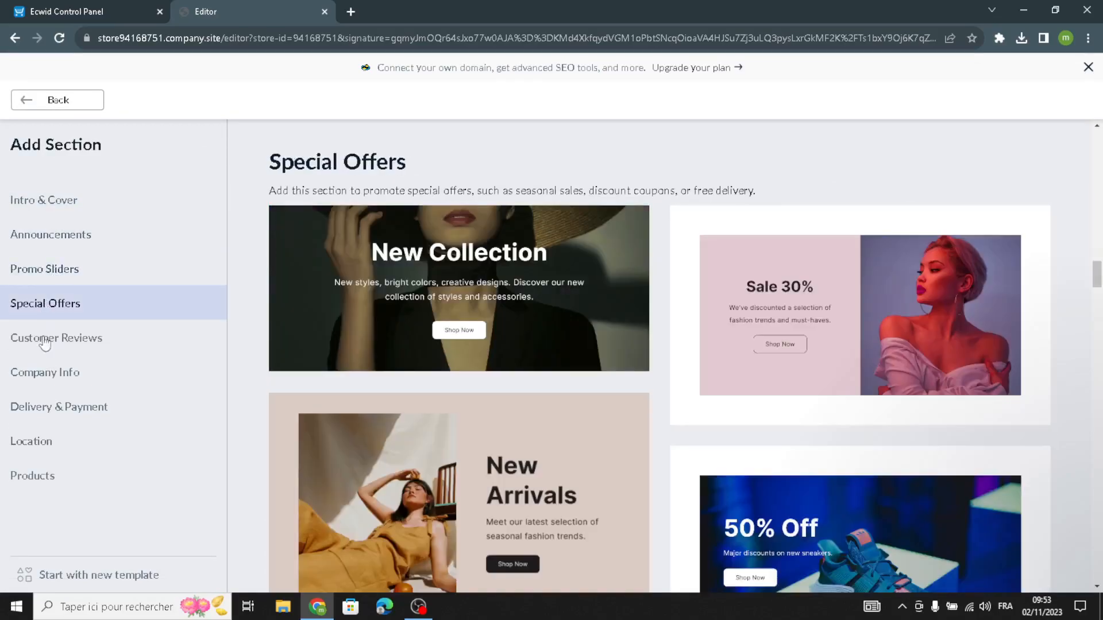
pyautogui.click(35, 373)
pyautogui.click(35, 408)
pyautogui.click(28, 442)
pyautogui.click(21, 485)
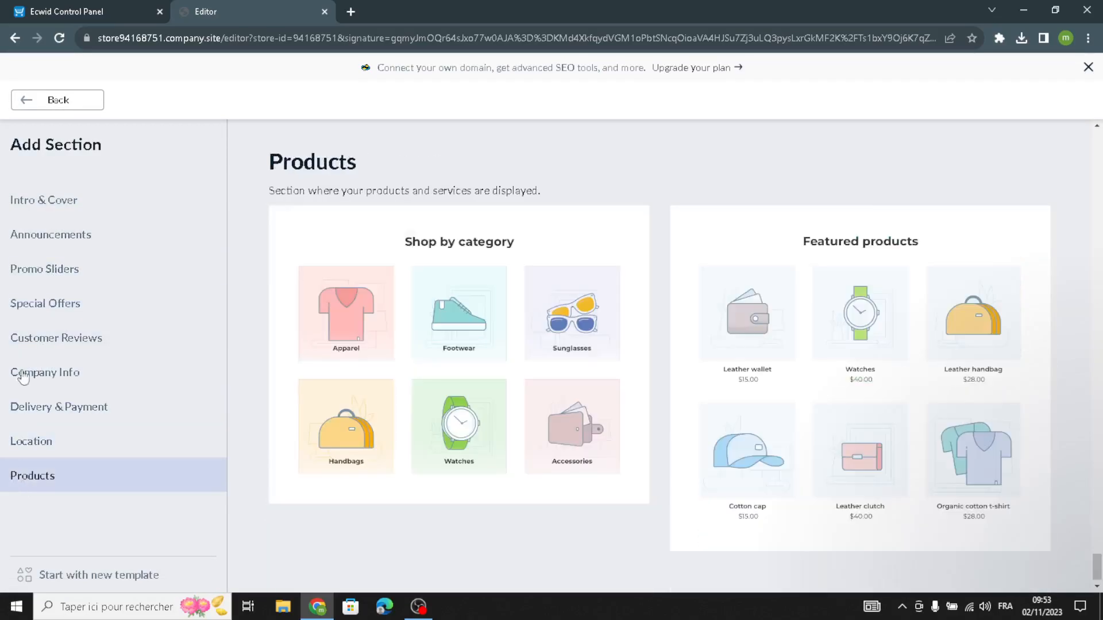
pyautogui.click(44, 107)
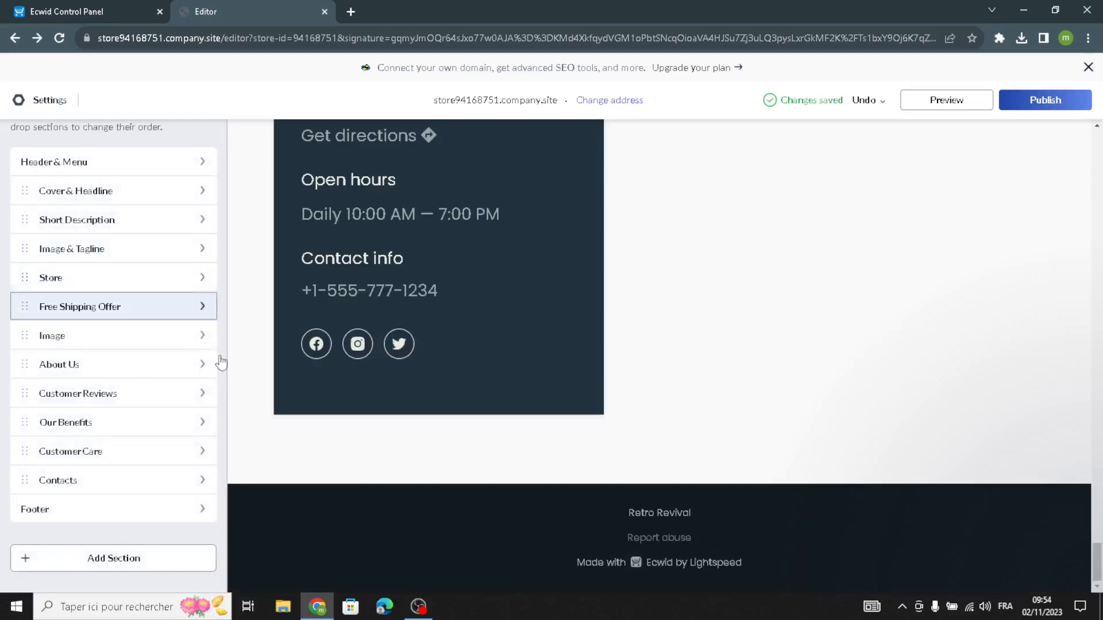
# Publish the site and look back over the homepage up to the Image & Tagline section.
pyautogui.scroll(15, 485, 365)
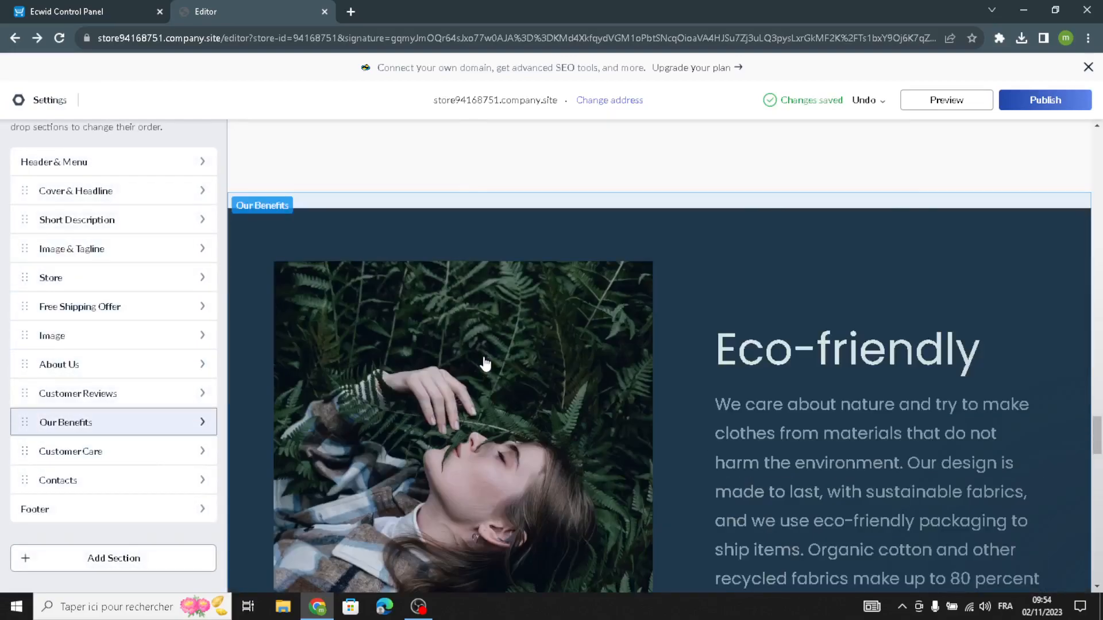
pyautogui.scroll(10, 485, 365)
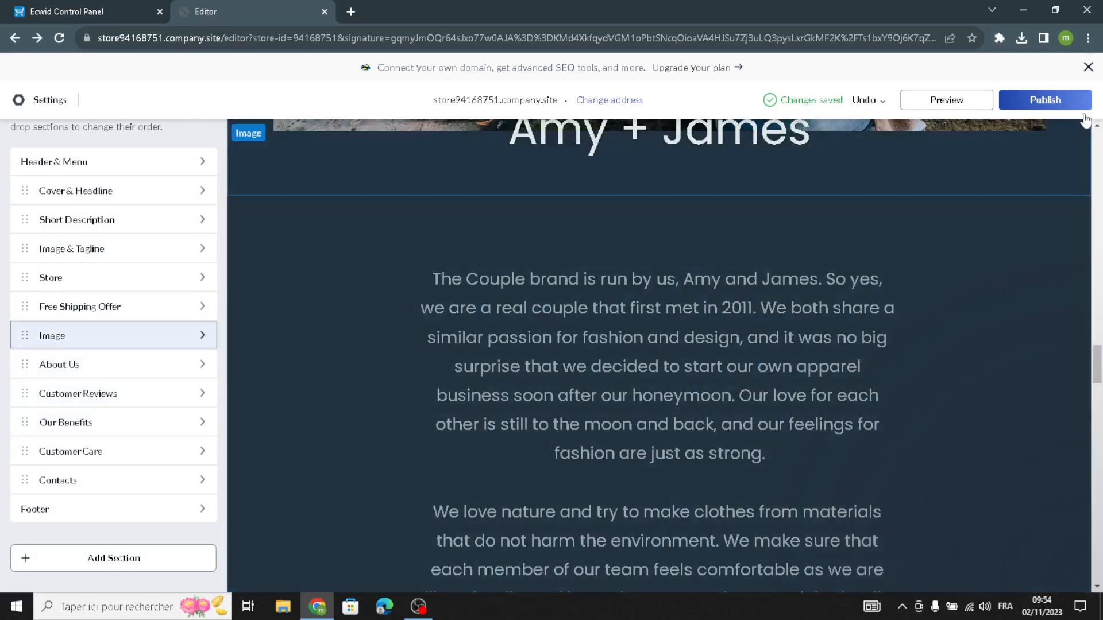
pyautogui.scroll(10, 873, 357)
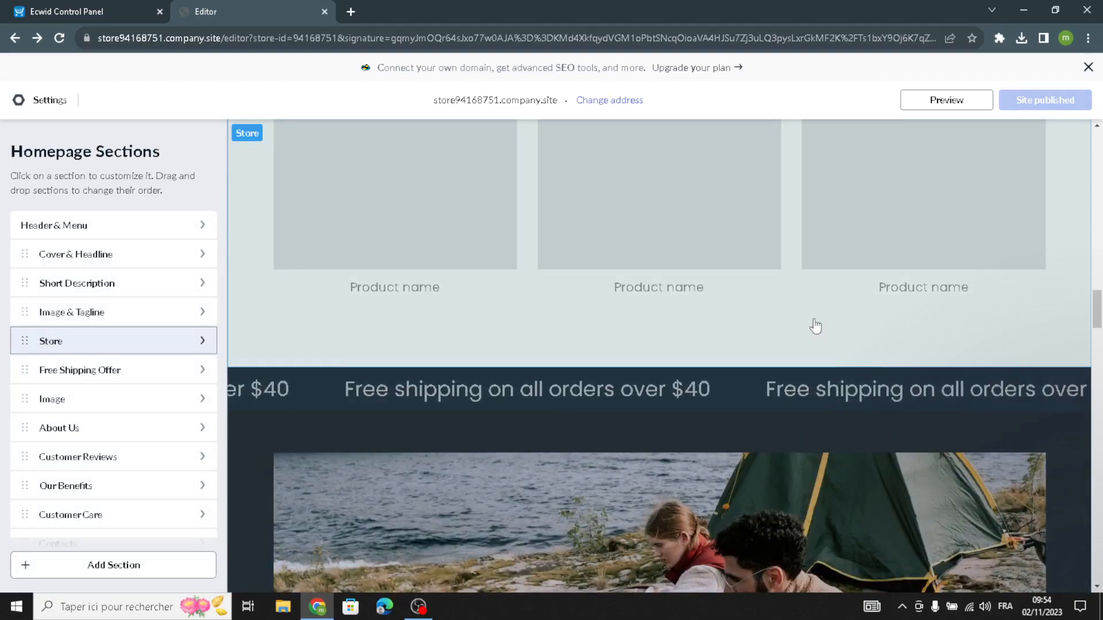
pyautogui.scroll(4, 783, 310)
pyautogui.scroll(1, 783, 310)
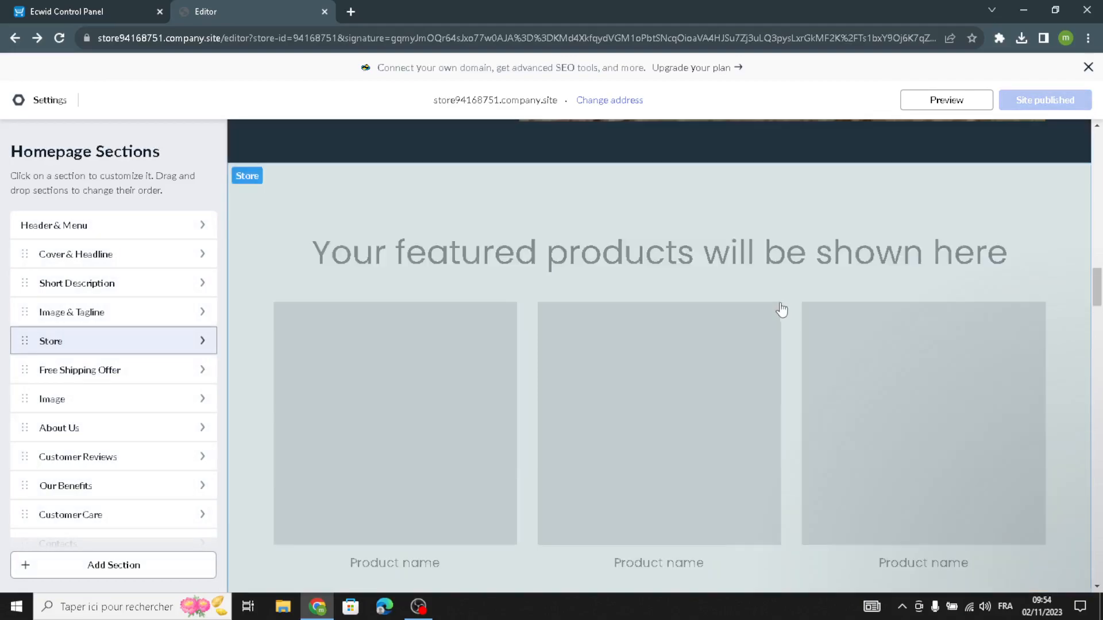
pyautogui.scroll(7, 636, 310)
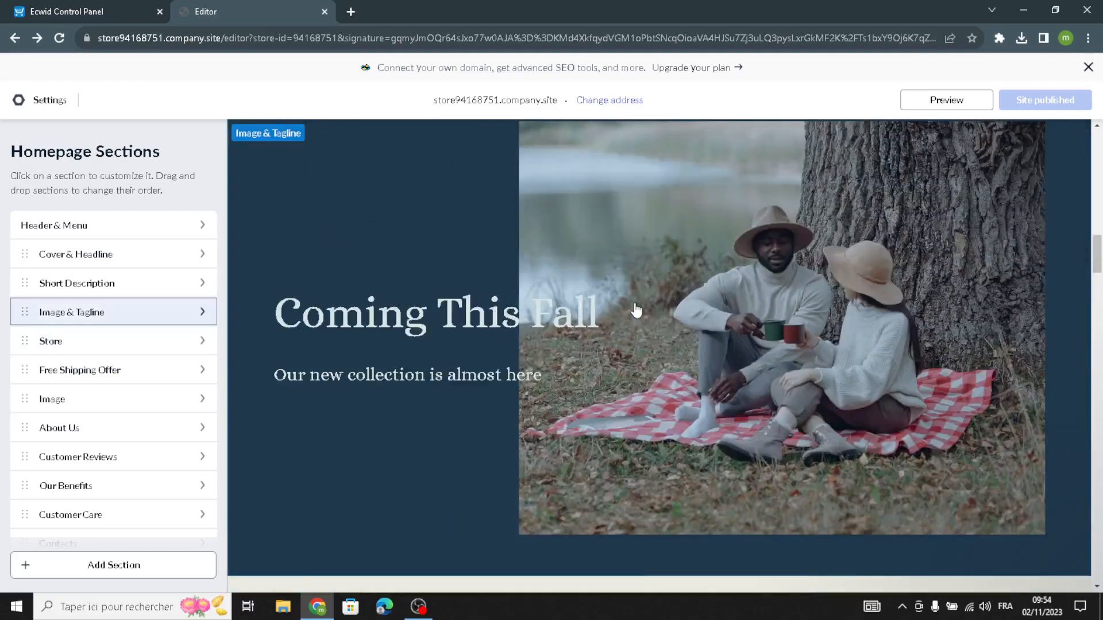